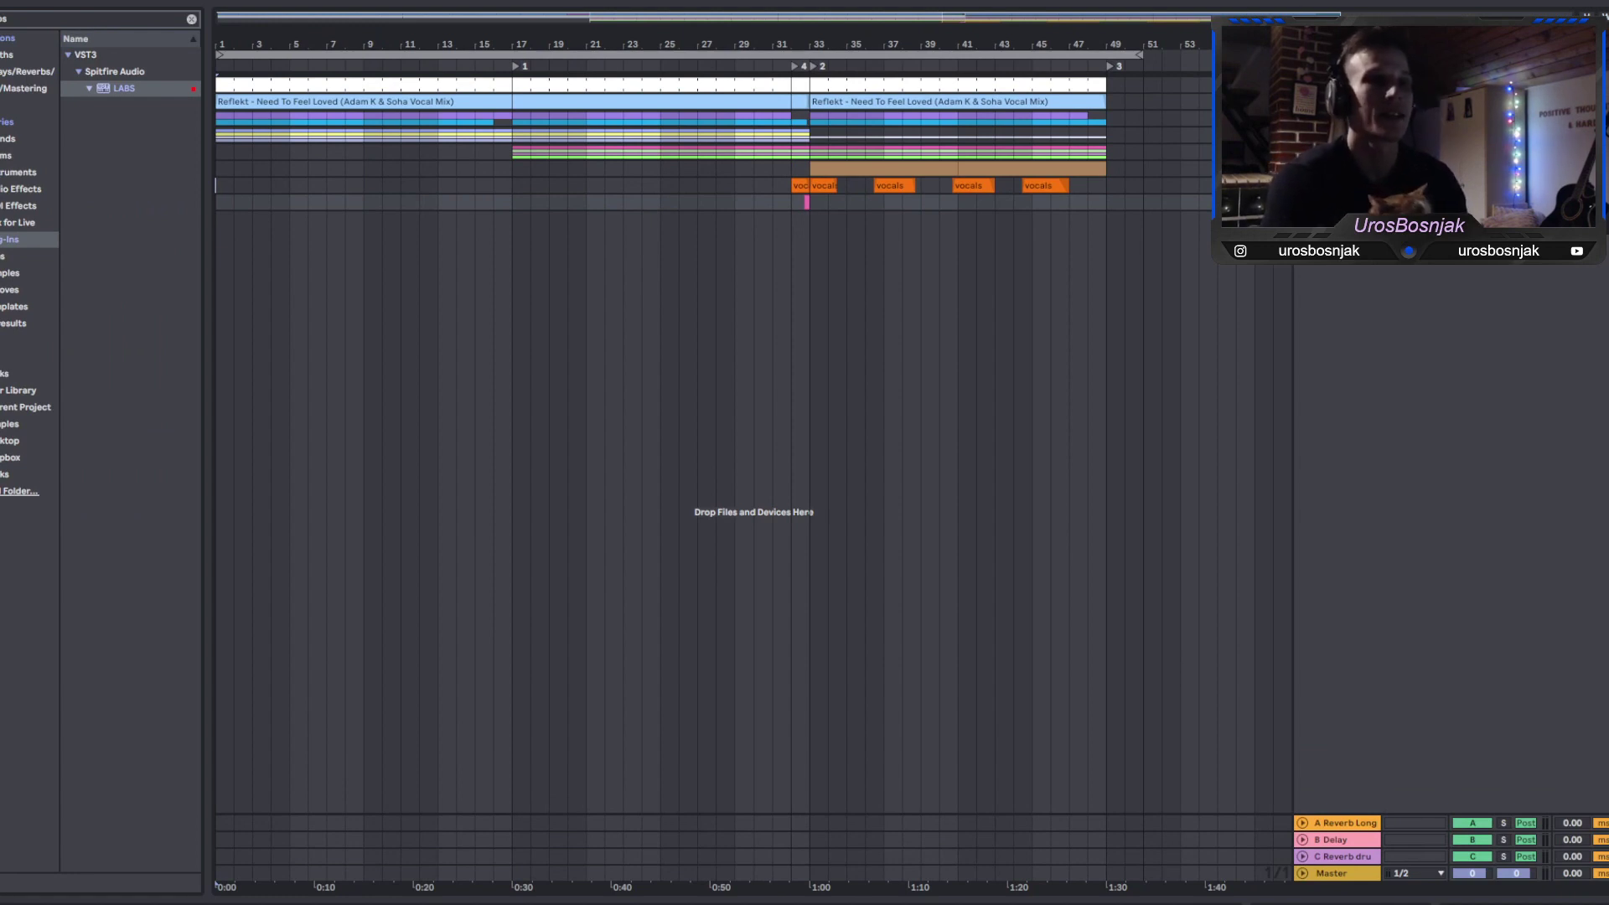
Play the arrangement from the start and examine the chain with EQ Eight and Glue Compressor.
key(h)
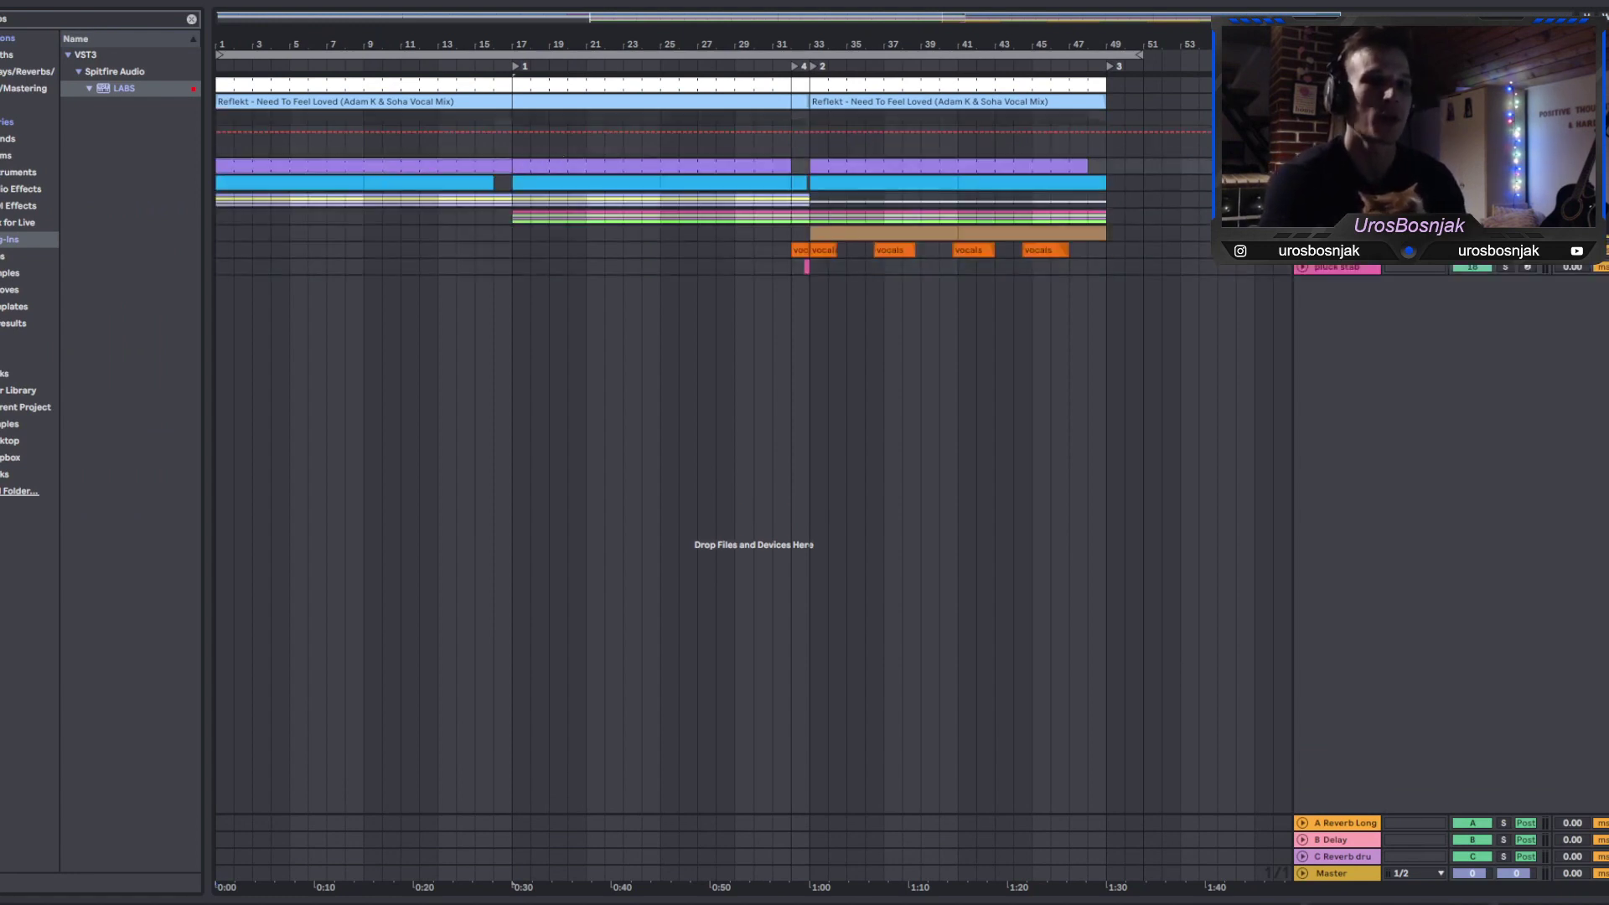
key(space)
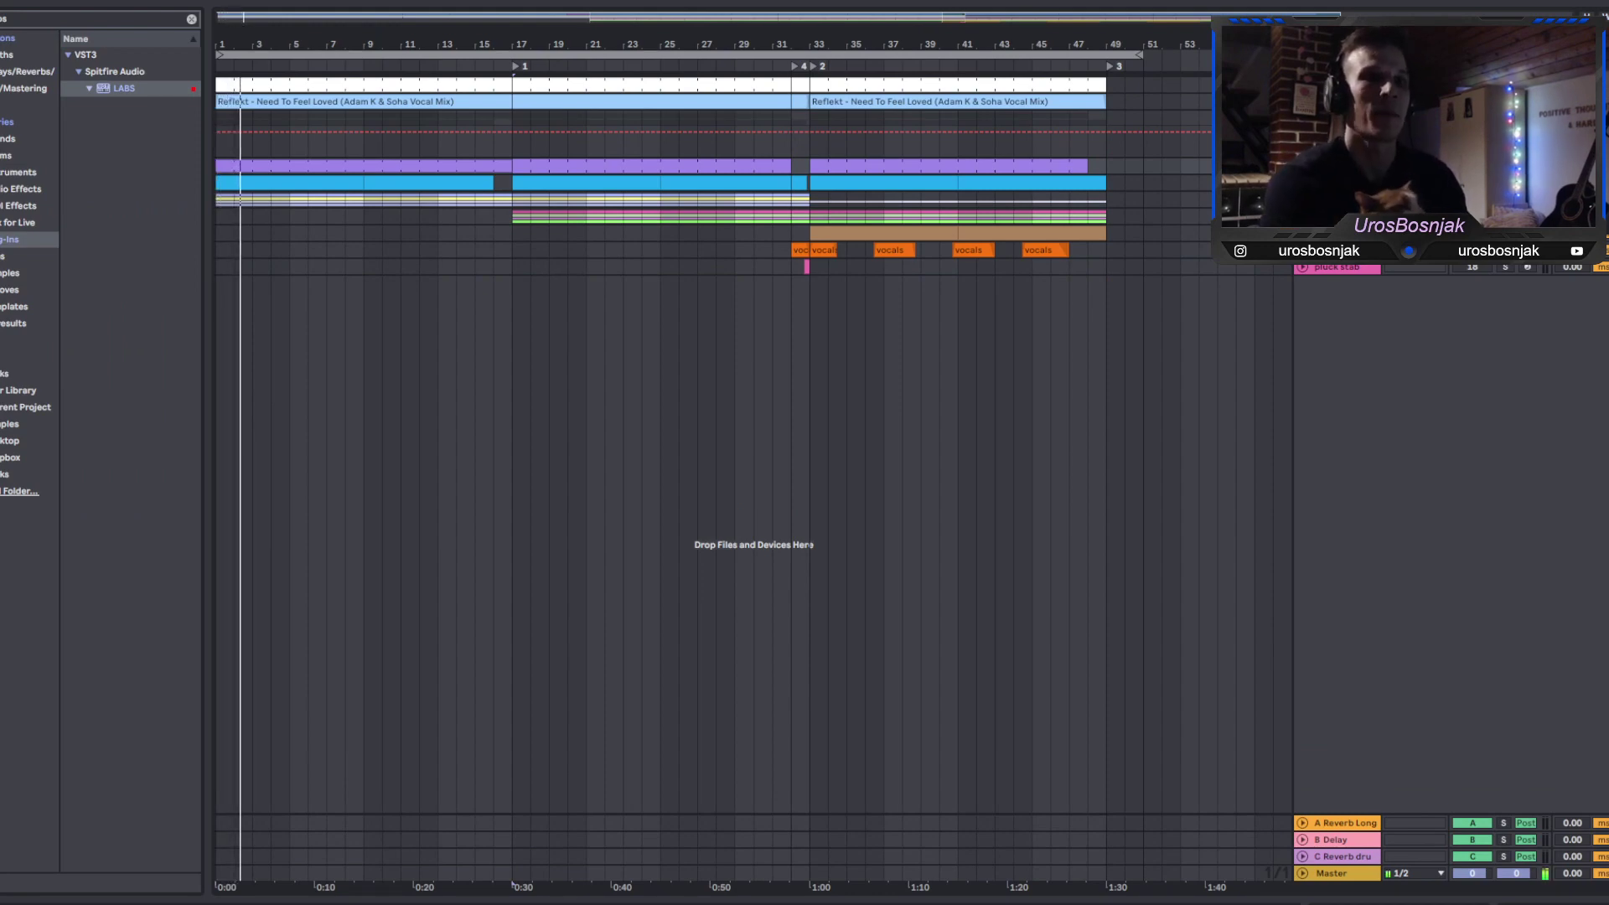
key(ctrl+alt+l)
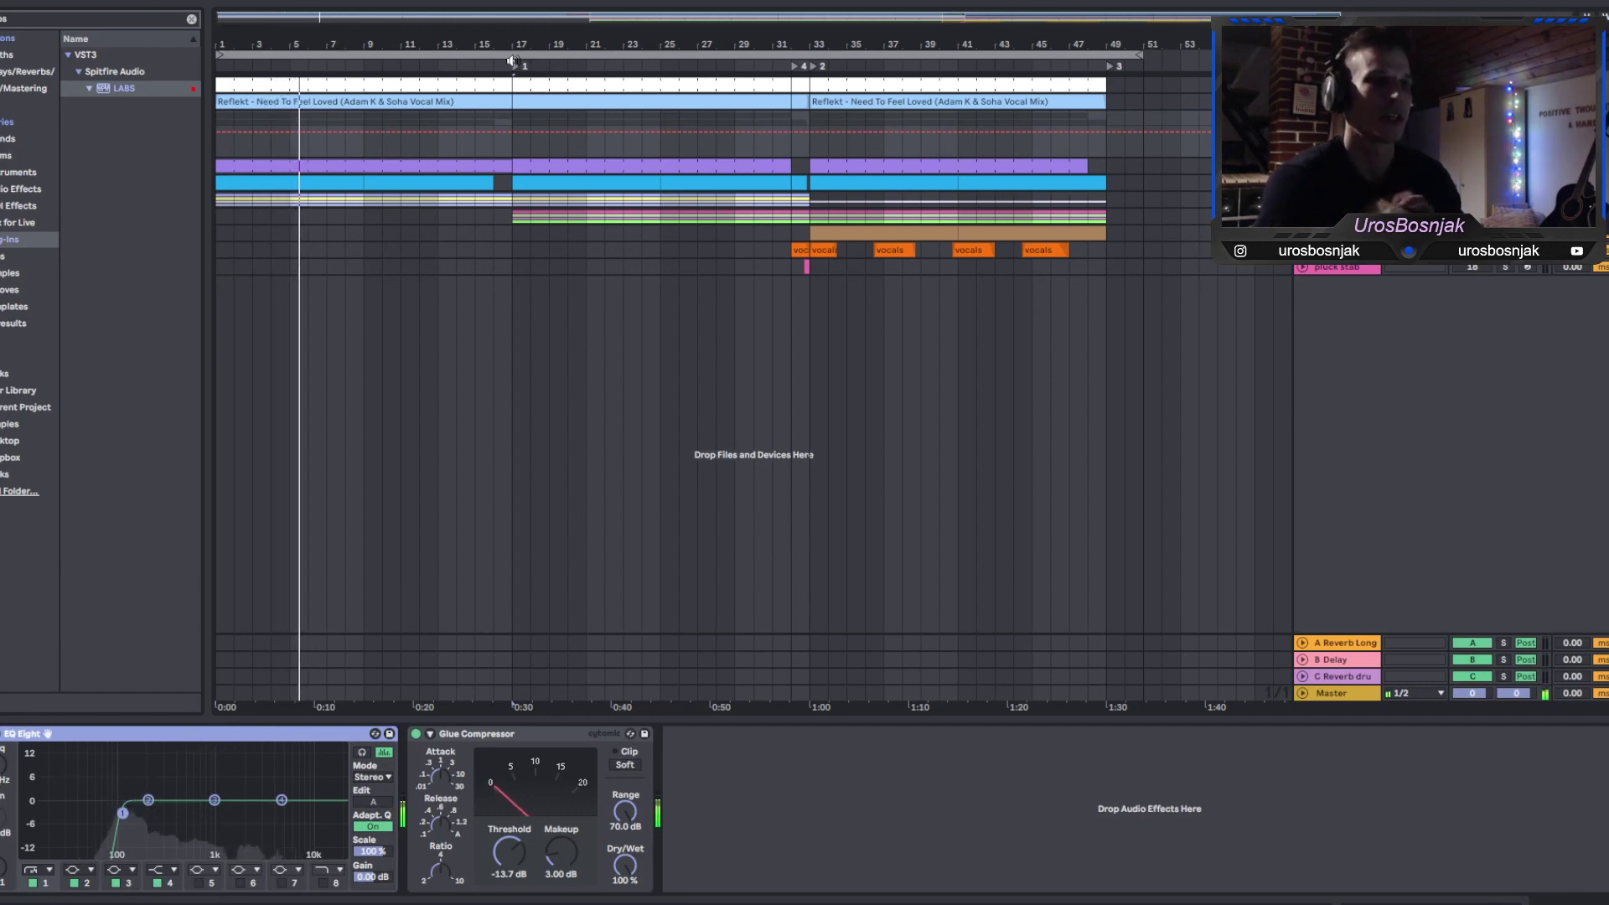
click(496, 747)
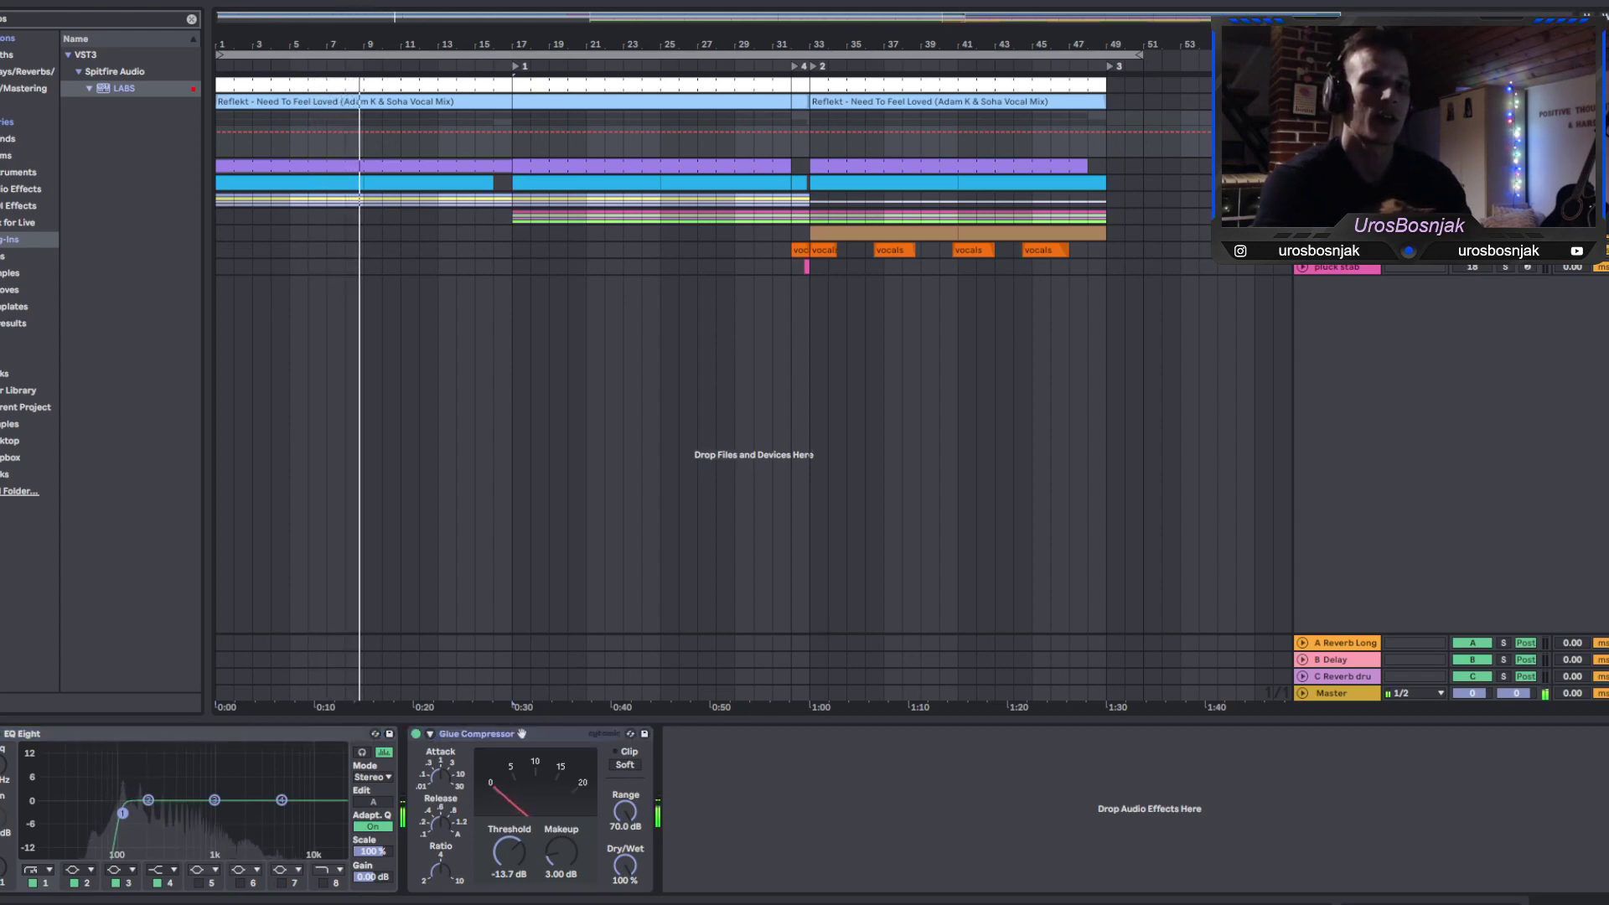
key(Down)
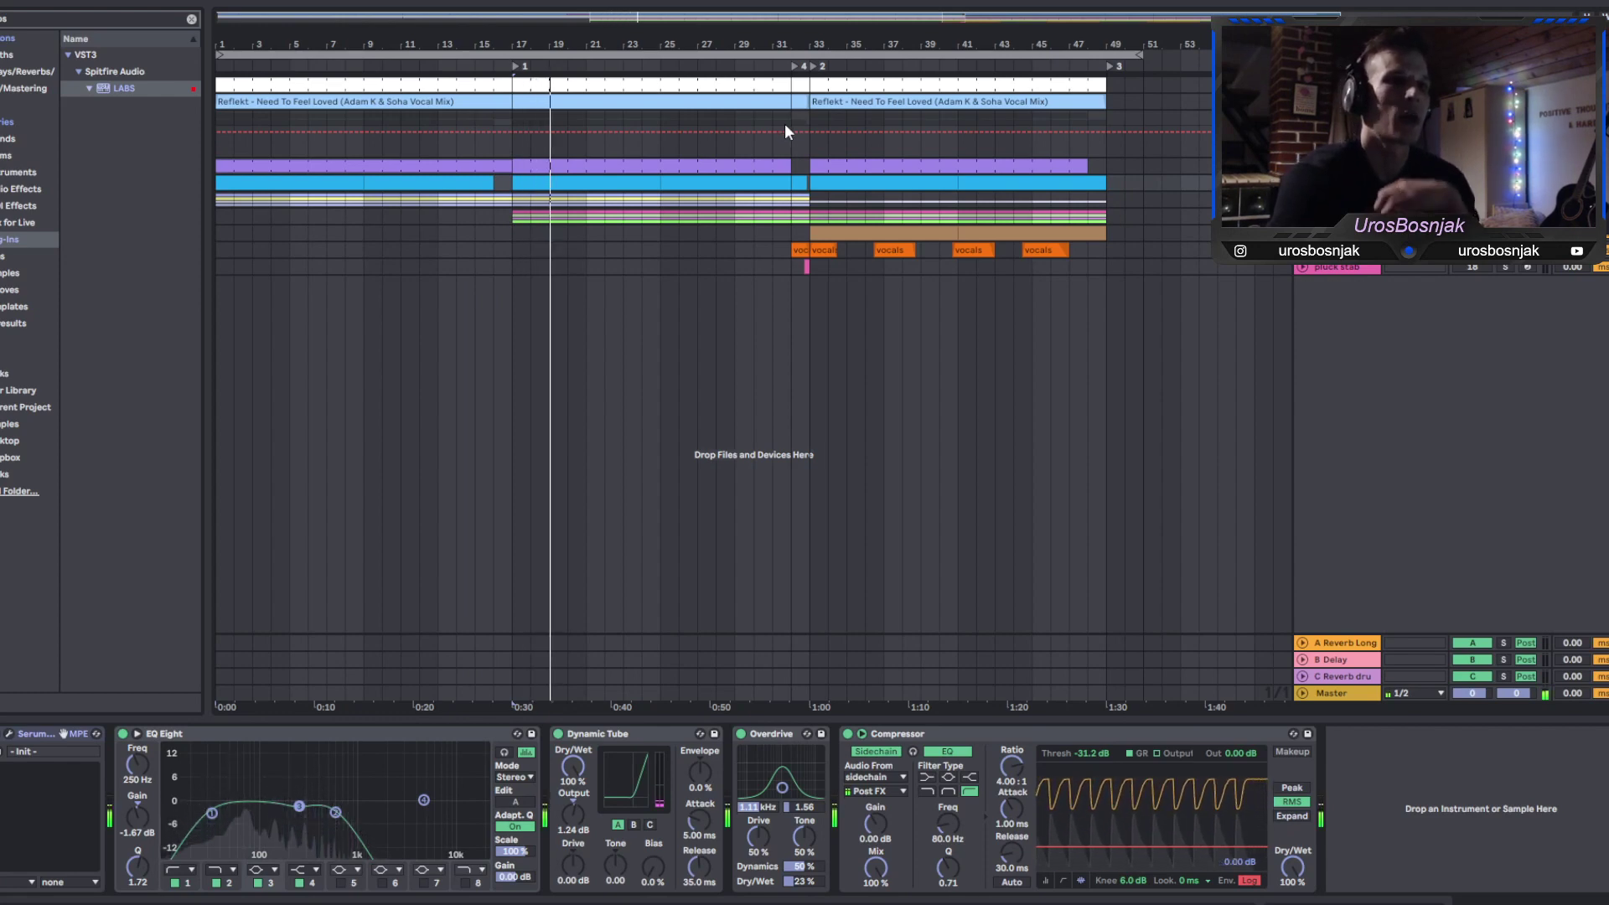
Open the kick's device chain and compare its sound with the Drum Buss and Utility effect rack switched off and on.
click(1341, 183)
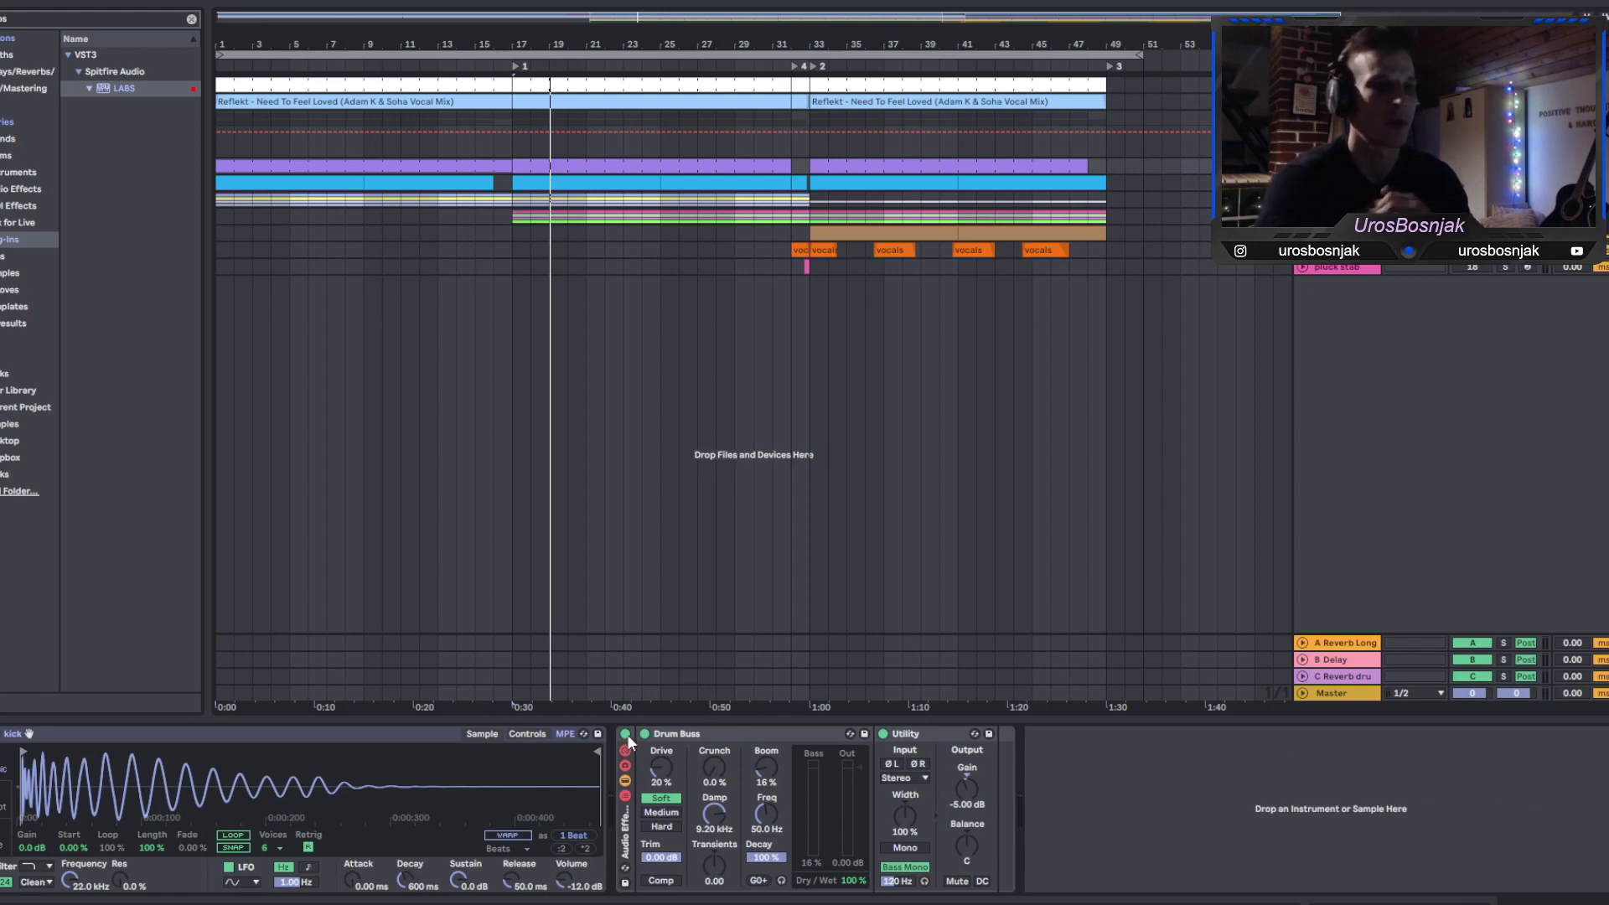
click(574, 162)
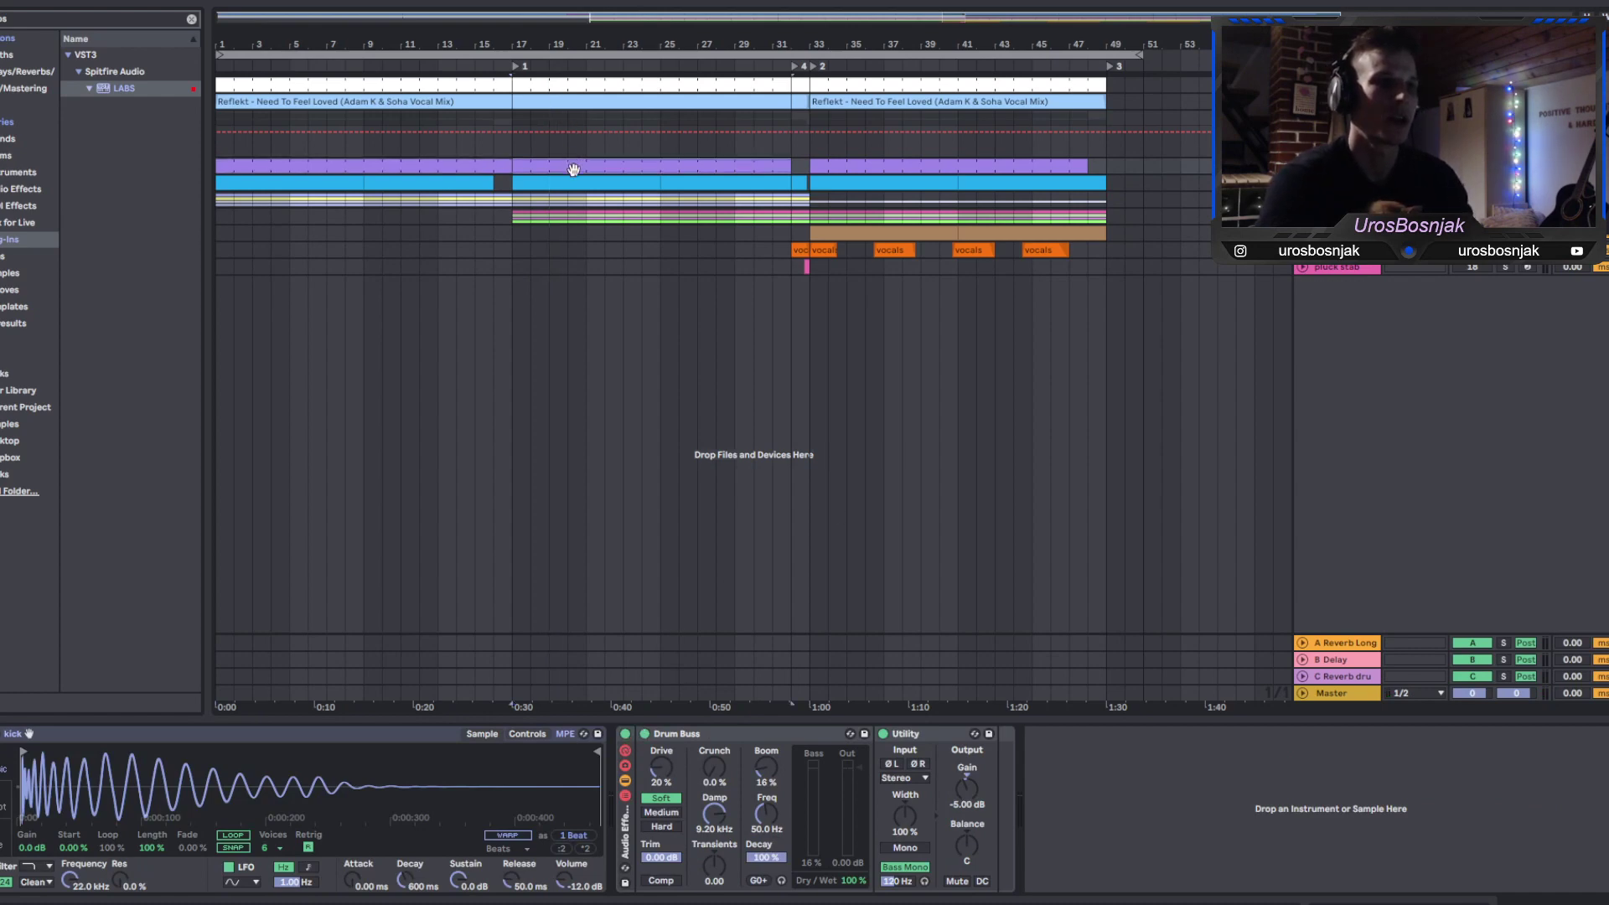
click(625, 734)
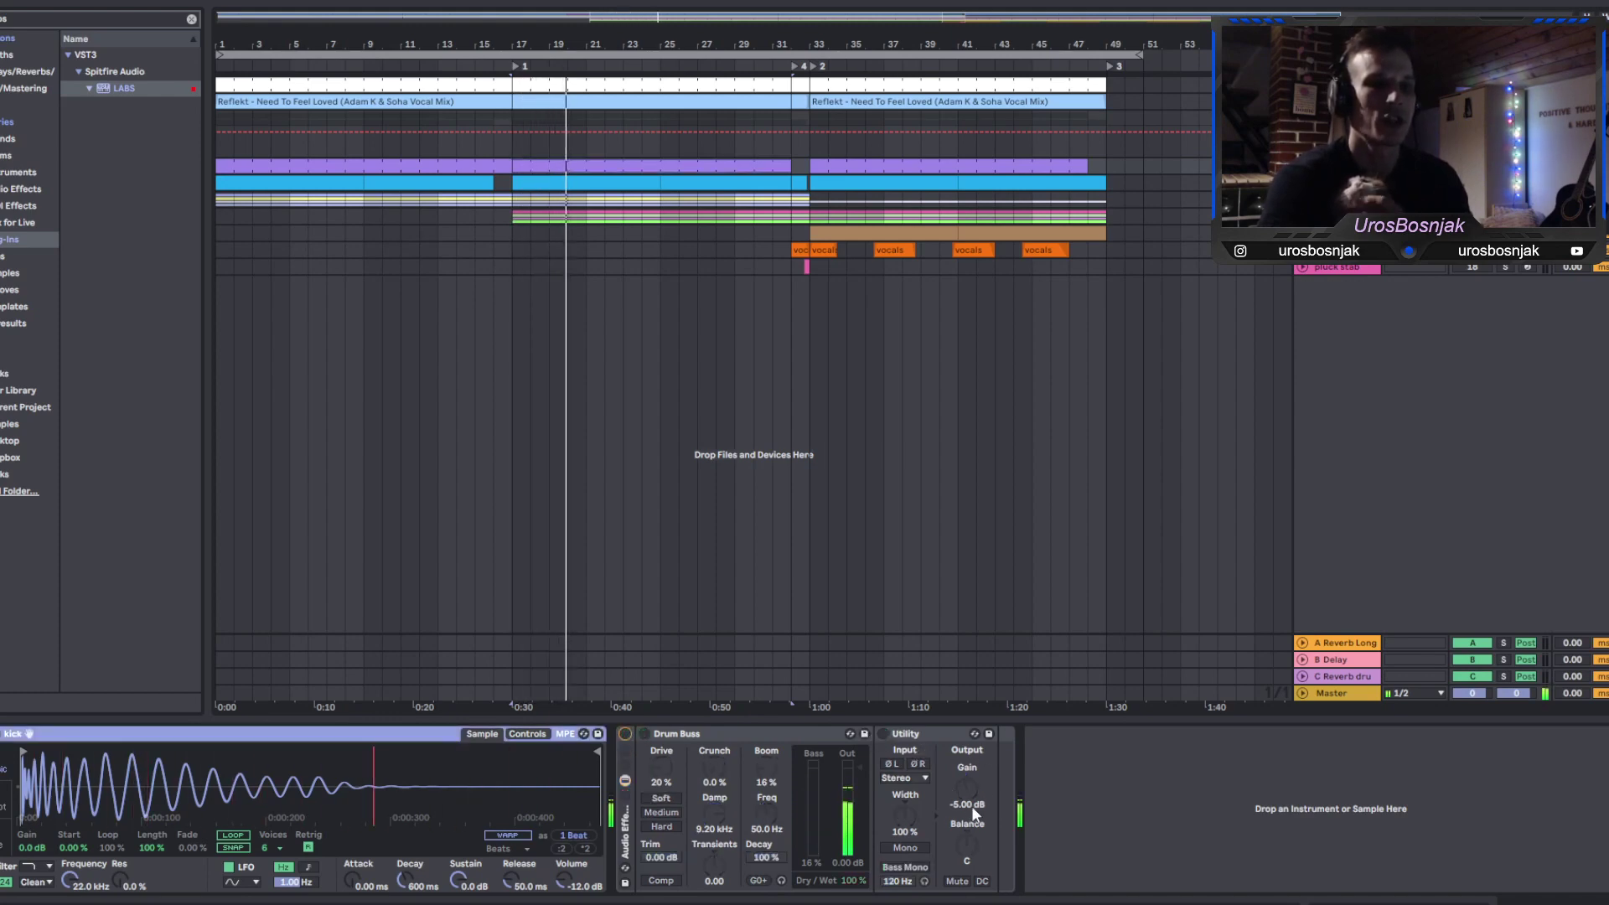
click(625, 735)
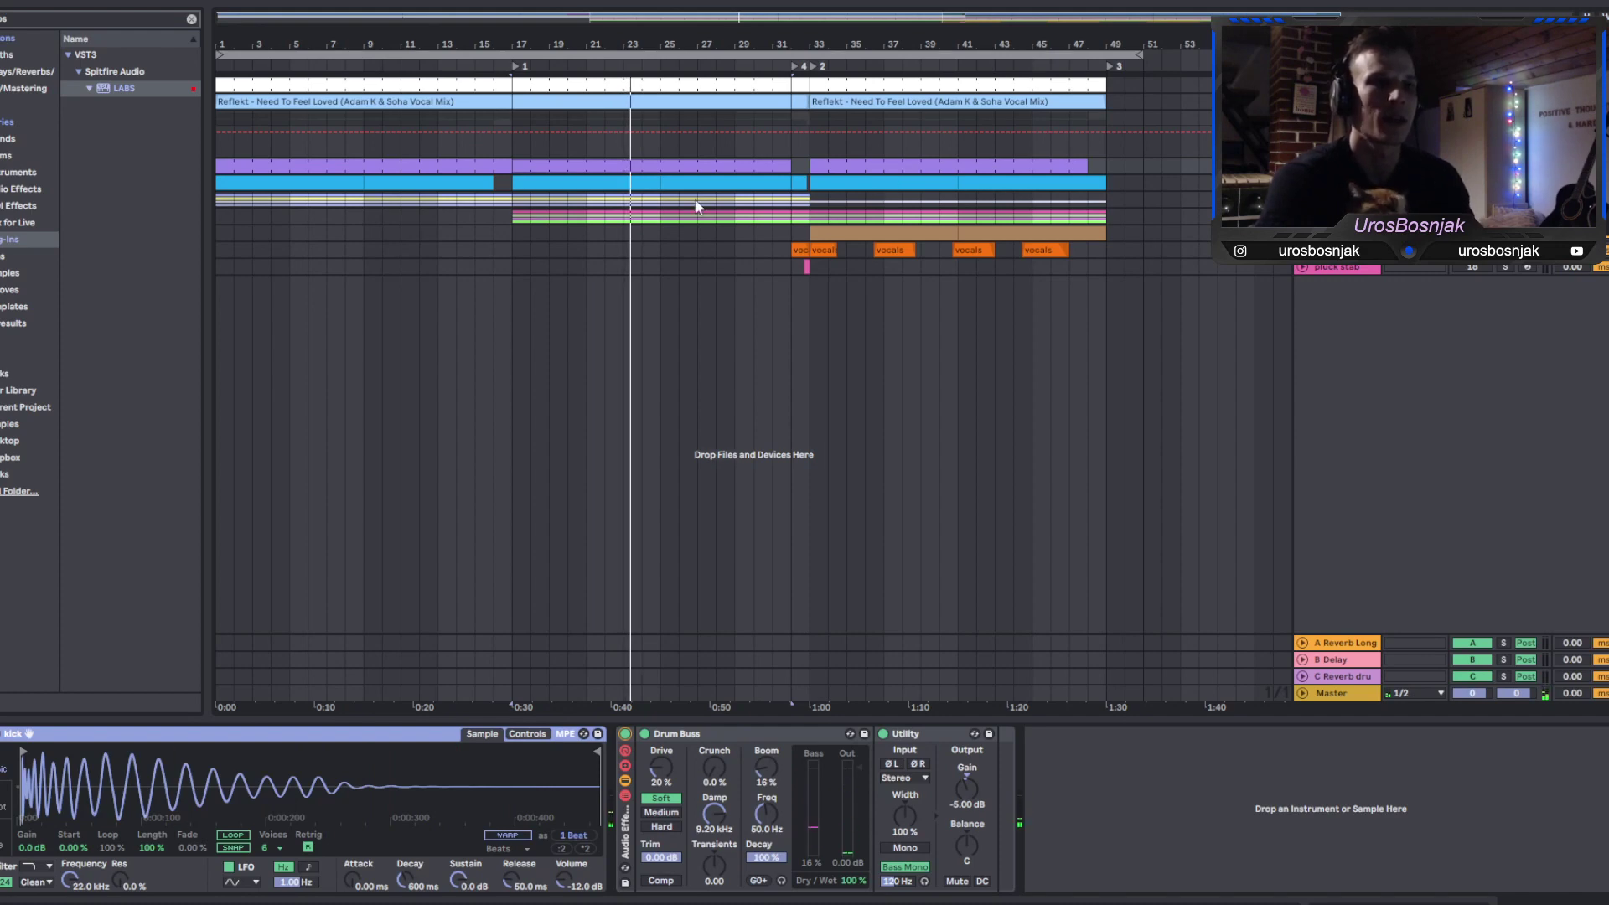
Open the bassline's Serum and, during playback from bar 17, audition oscillators A and B separately by switching the other off and back on.
click(364, 184)
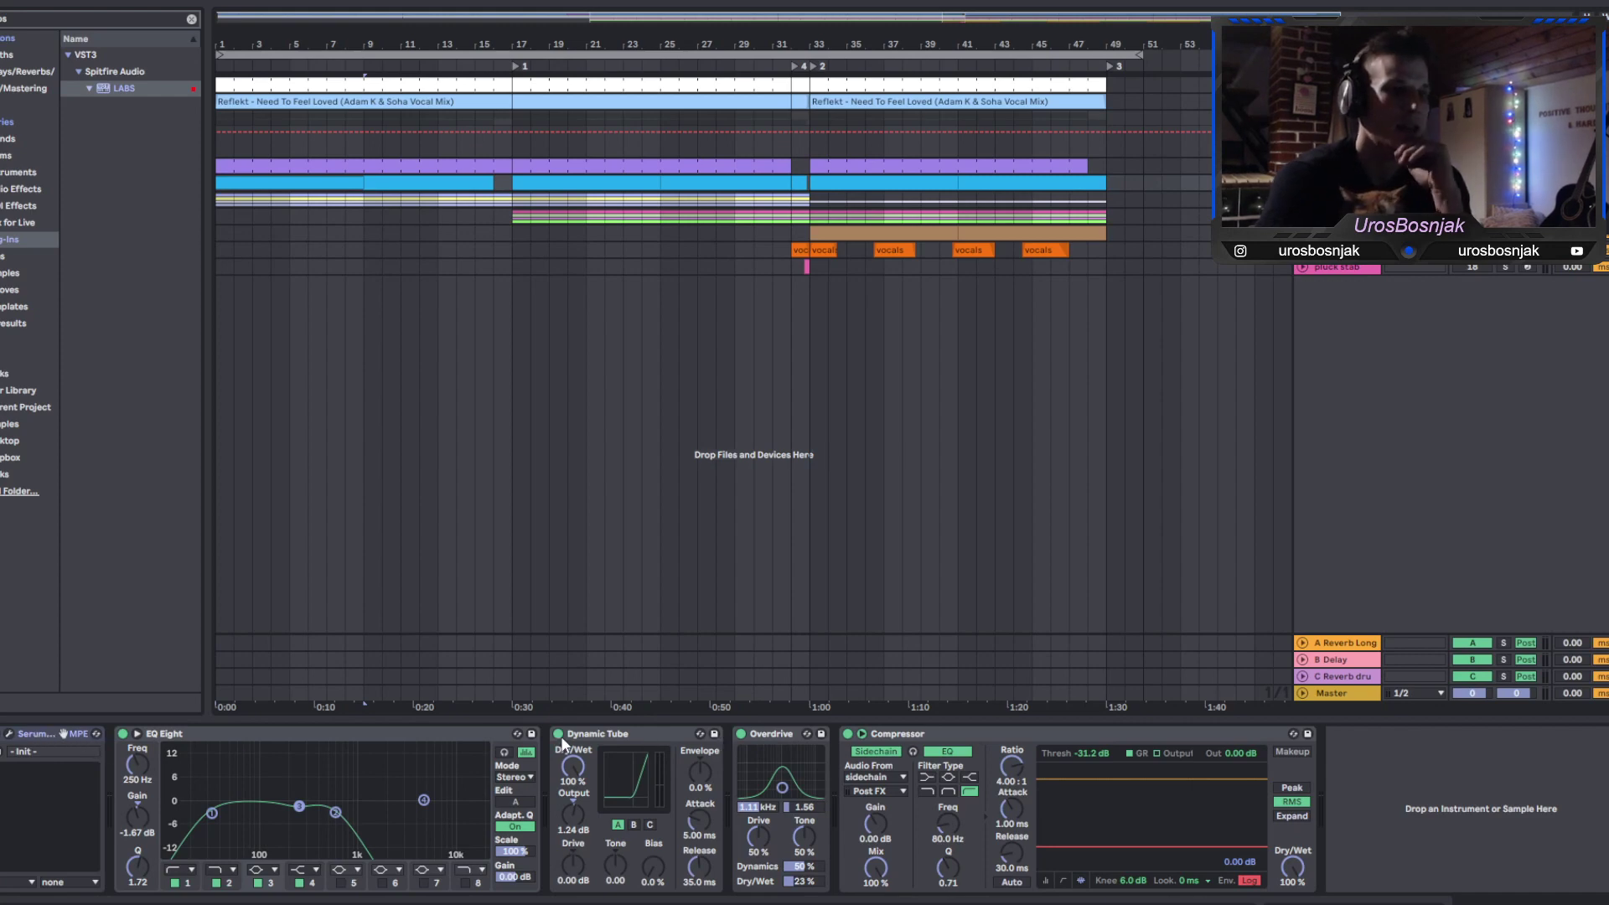
click(894, 735)
click(8, 734)
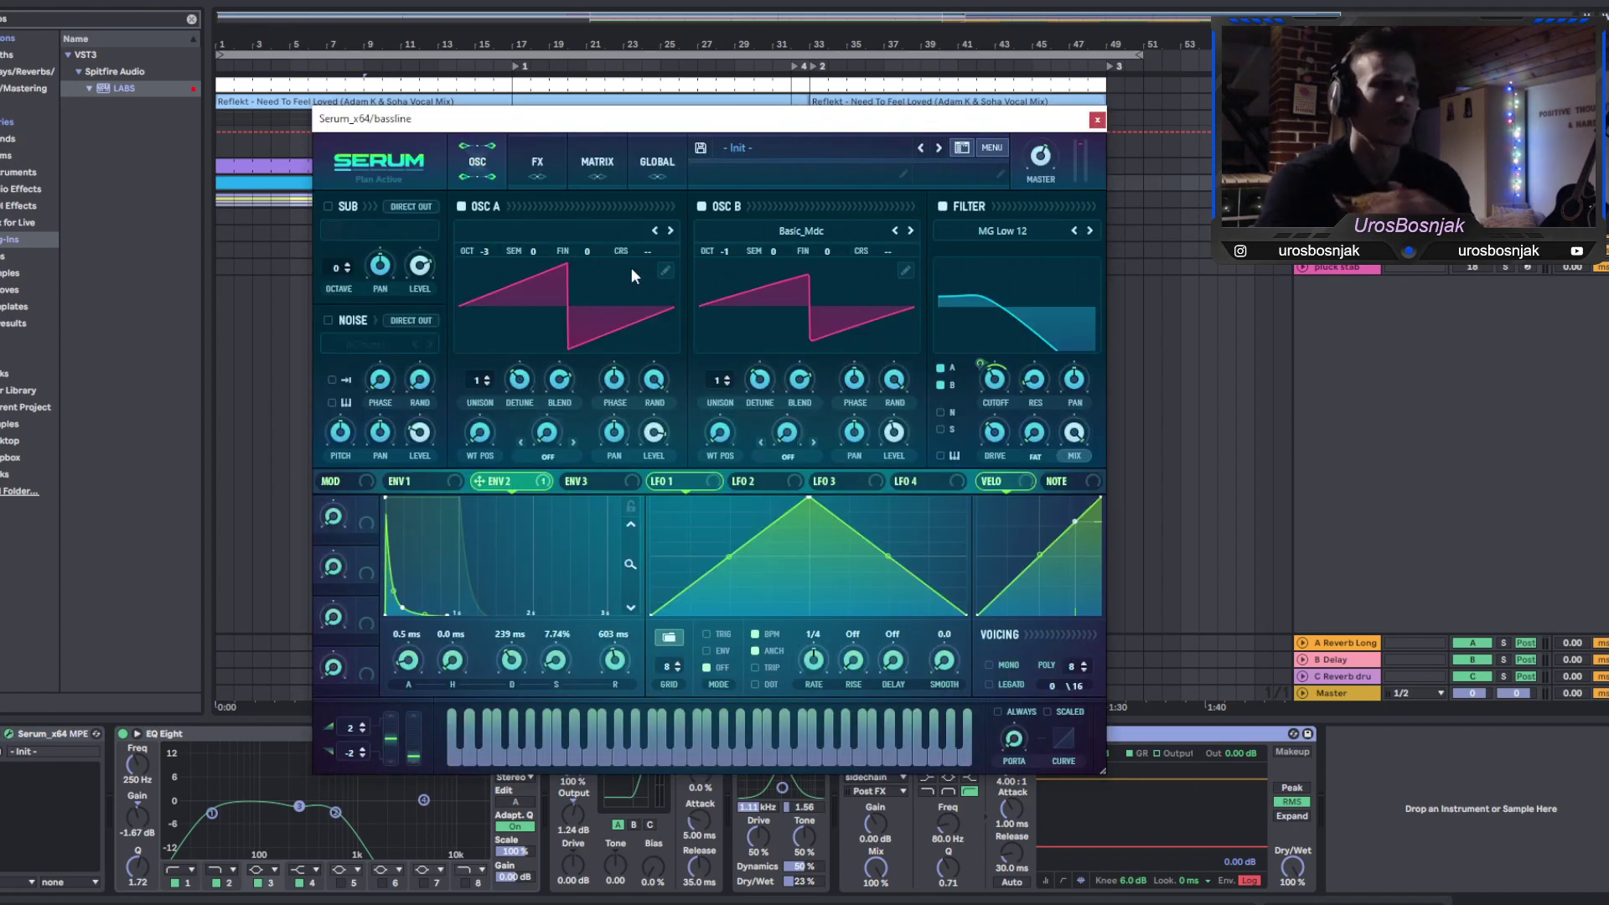
click(513, 71)
click(702, 206)
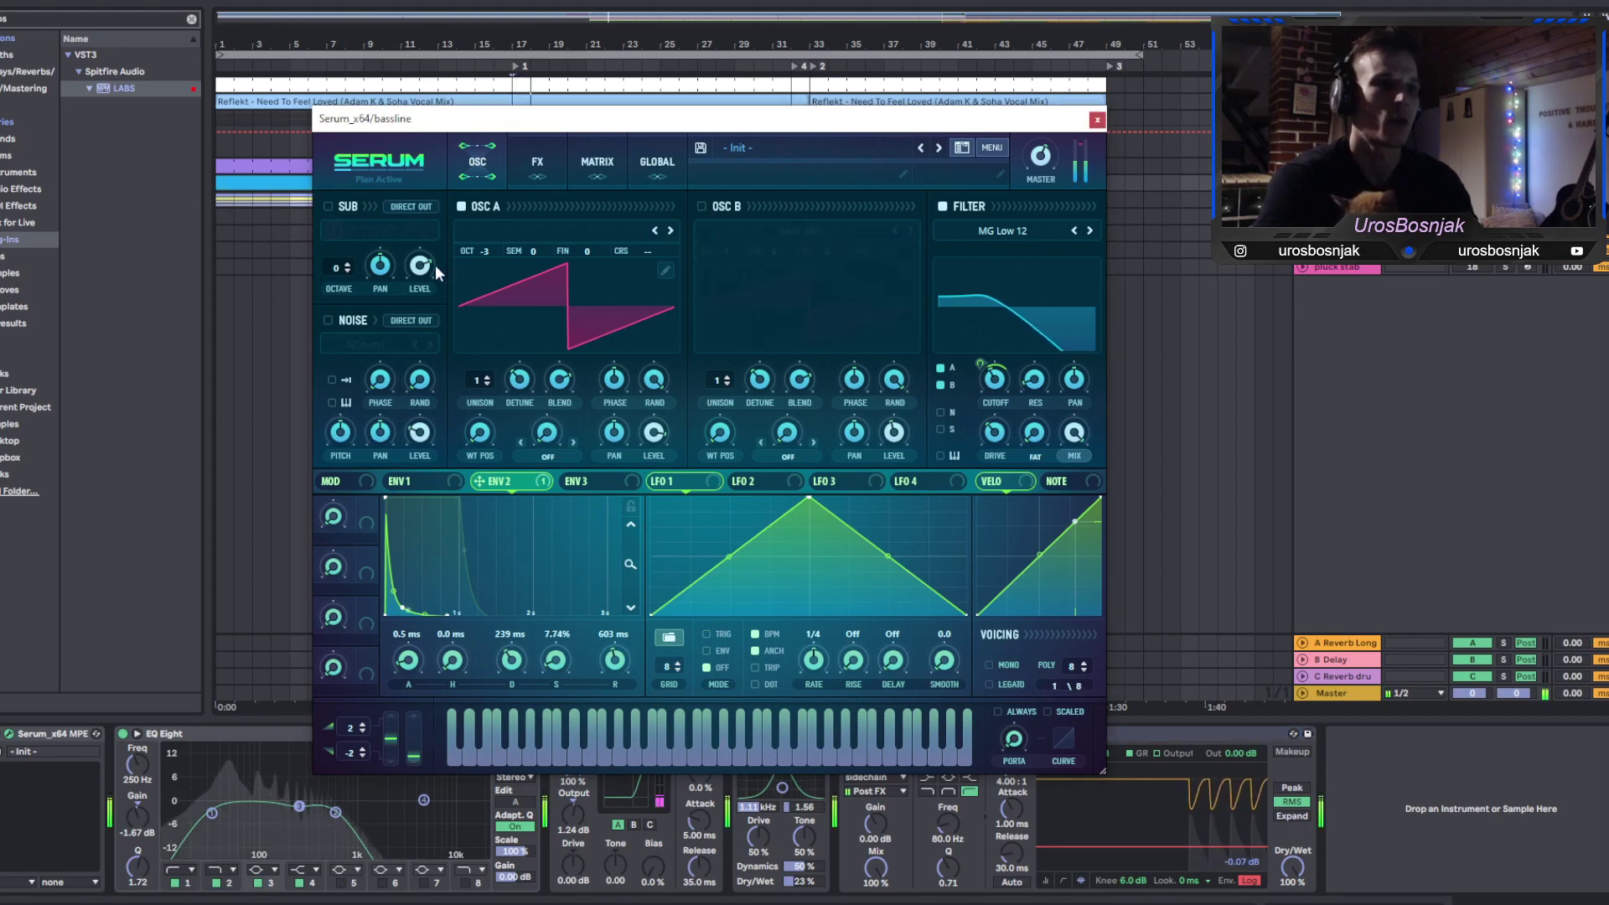
click(703, 207)
click(462, 206)
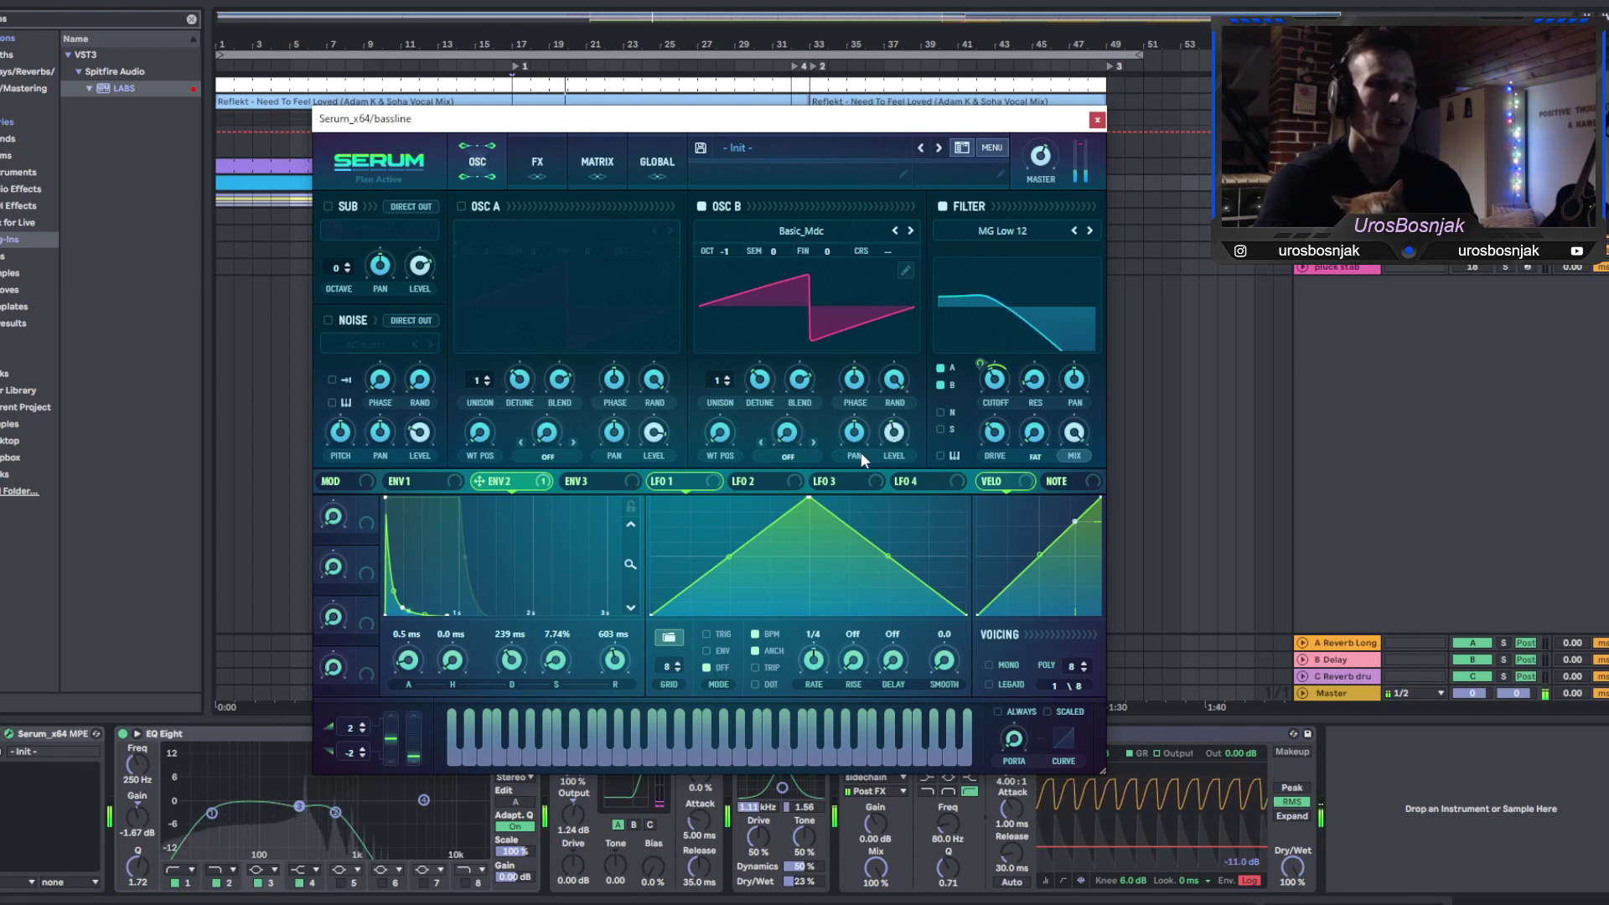
click(463, 207)
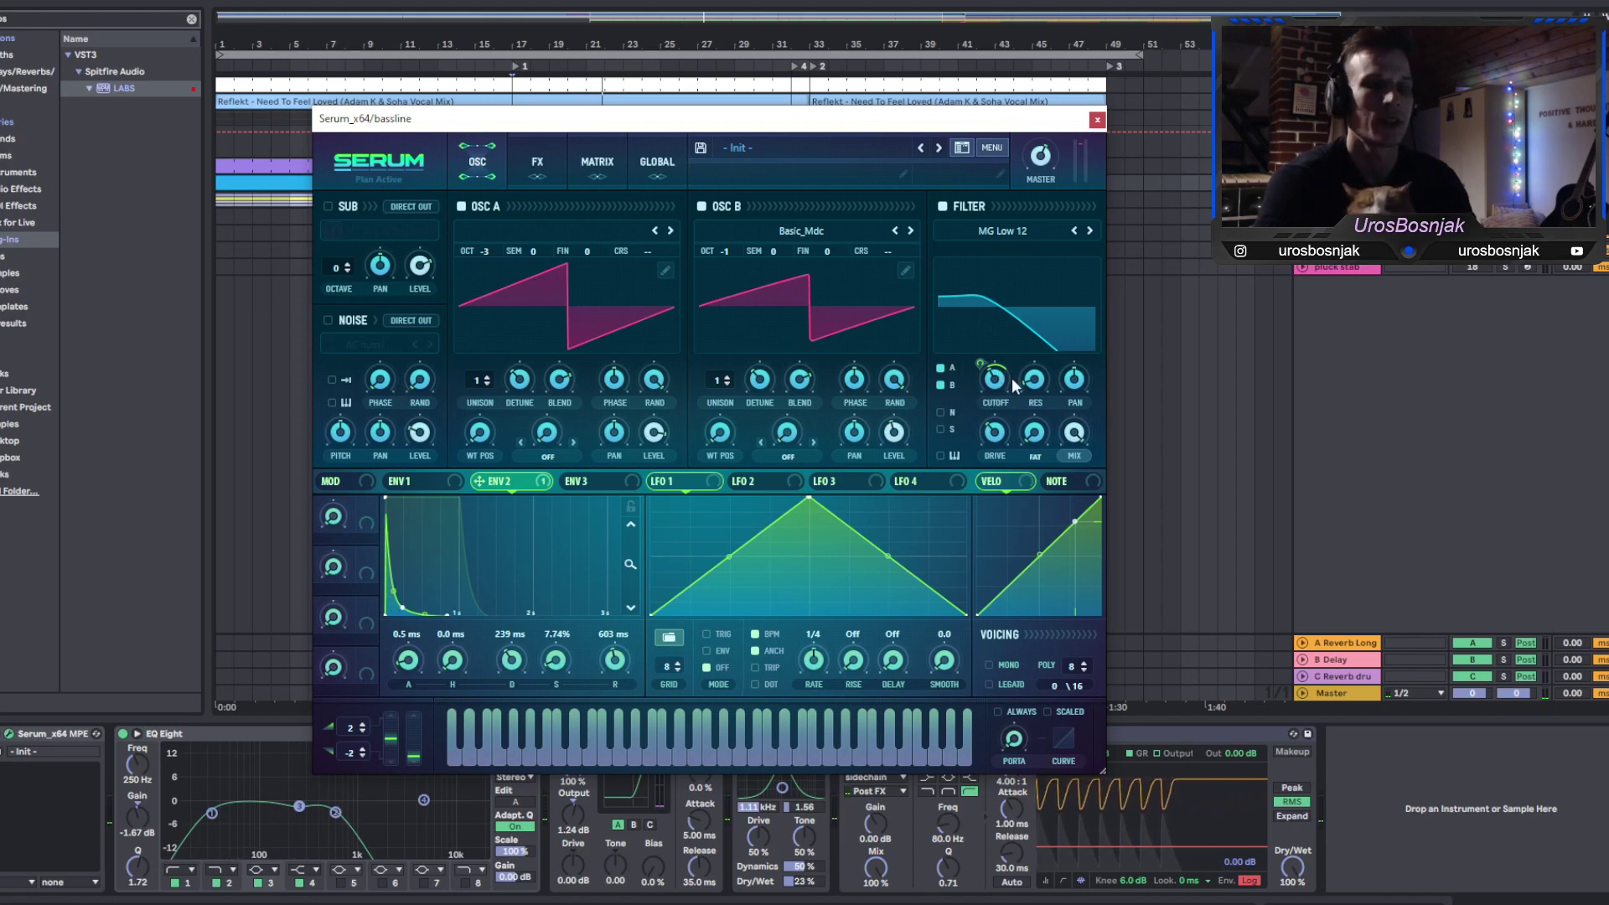
Inspect Serum's Diode 1 distortion effect while the bassline plays, and close the synth window.
click(537, 162)
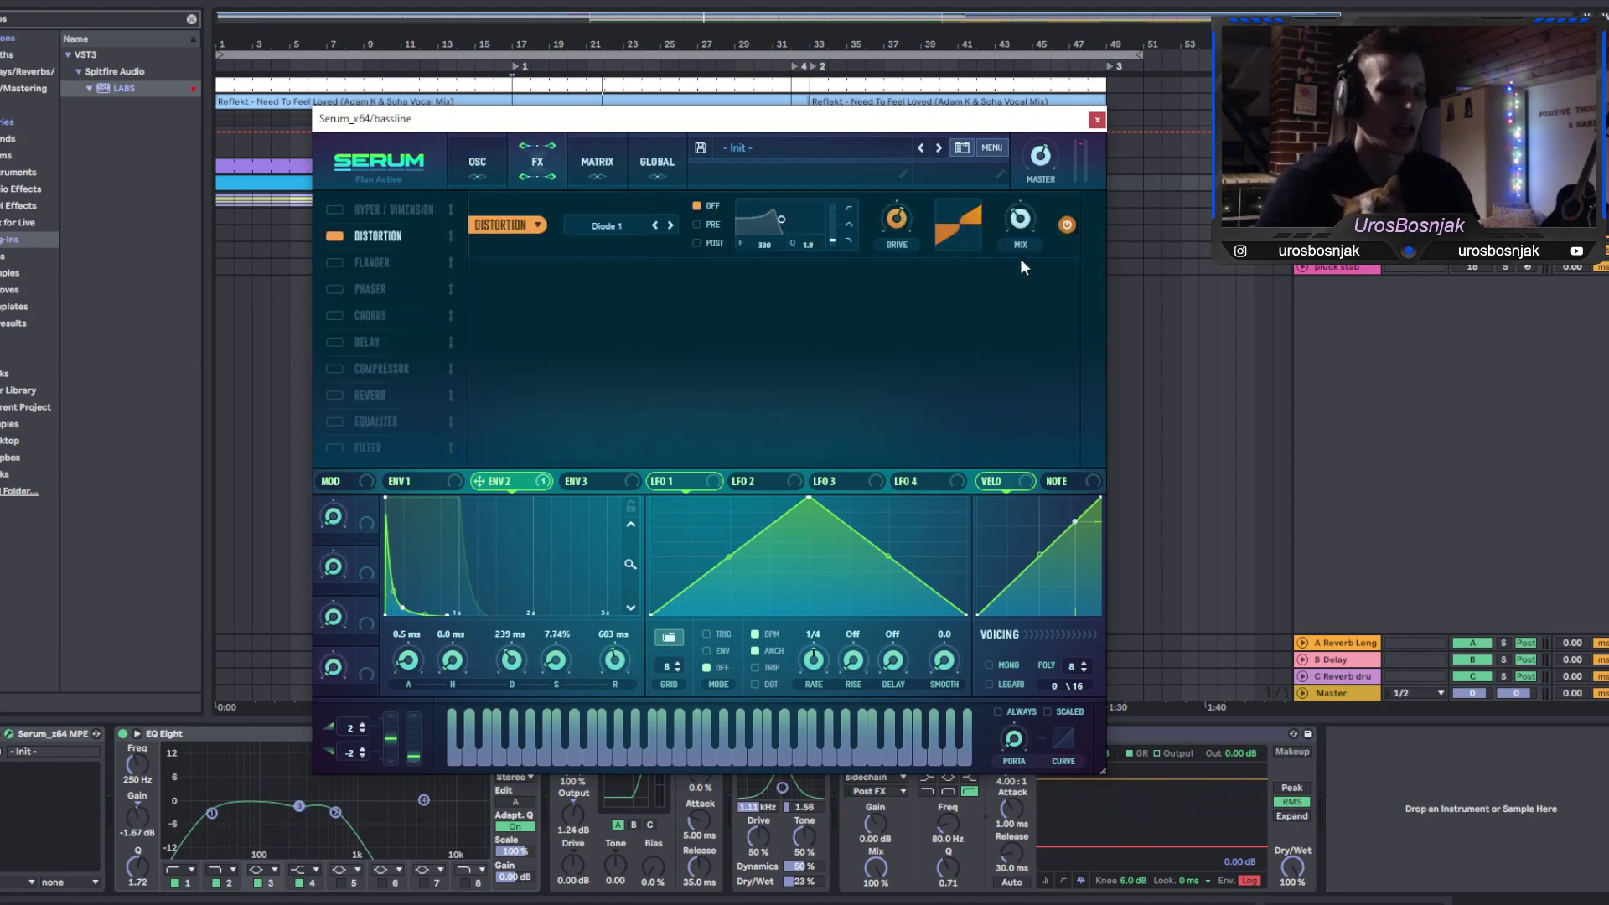
key(space)
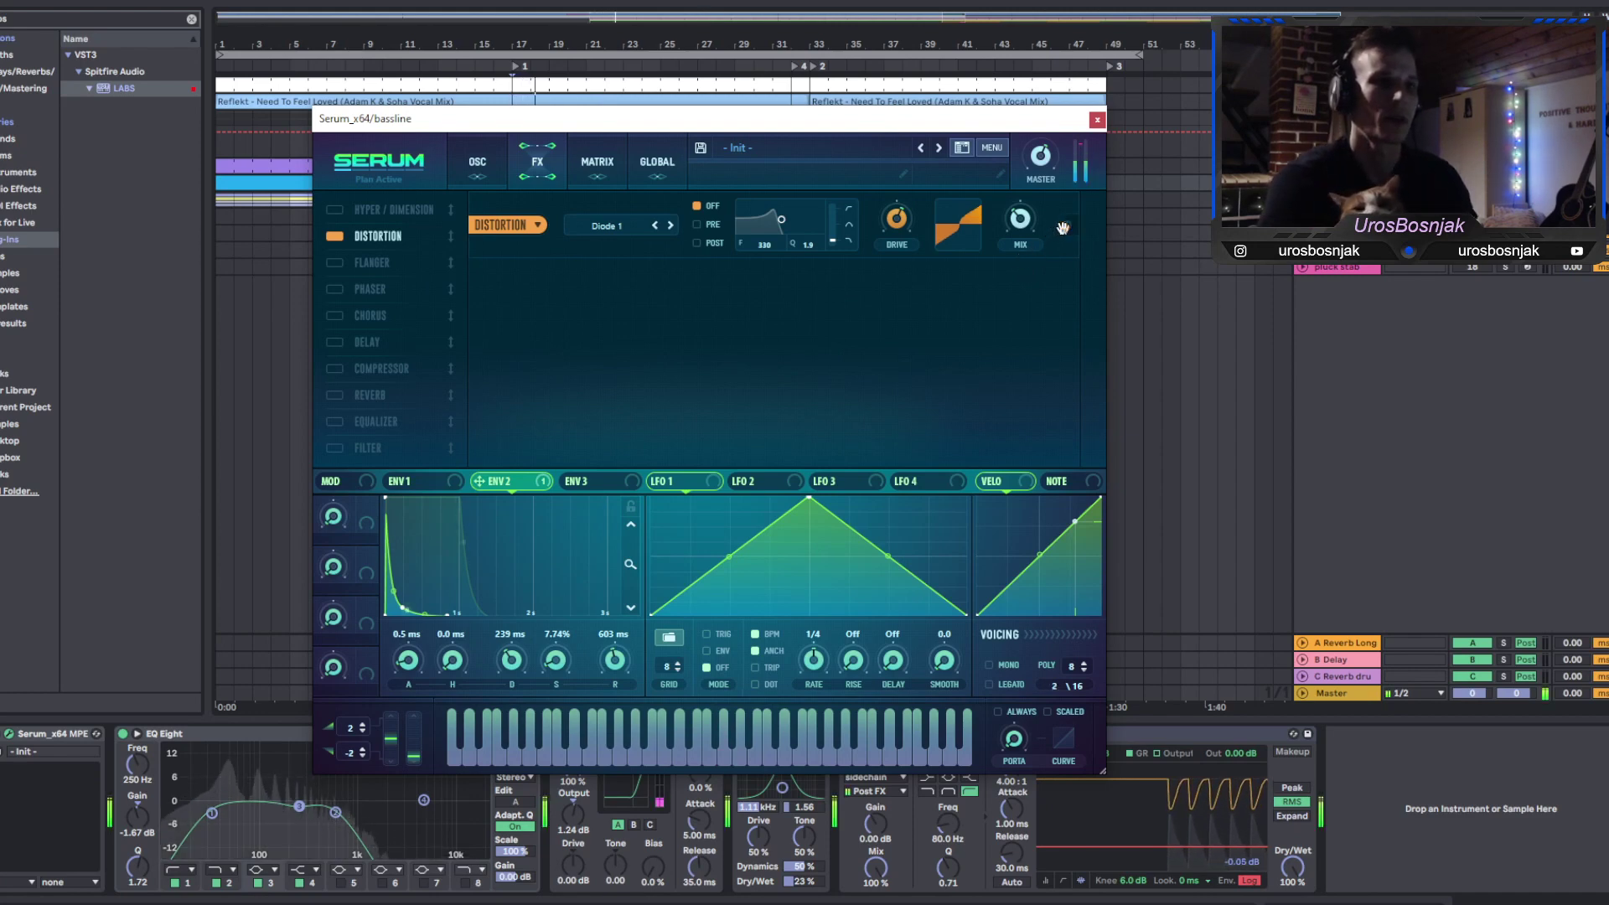
click(1096, 119)
key(space)
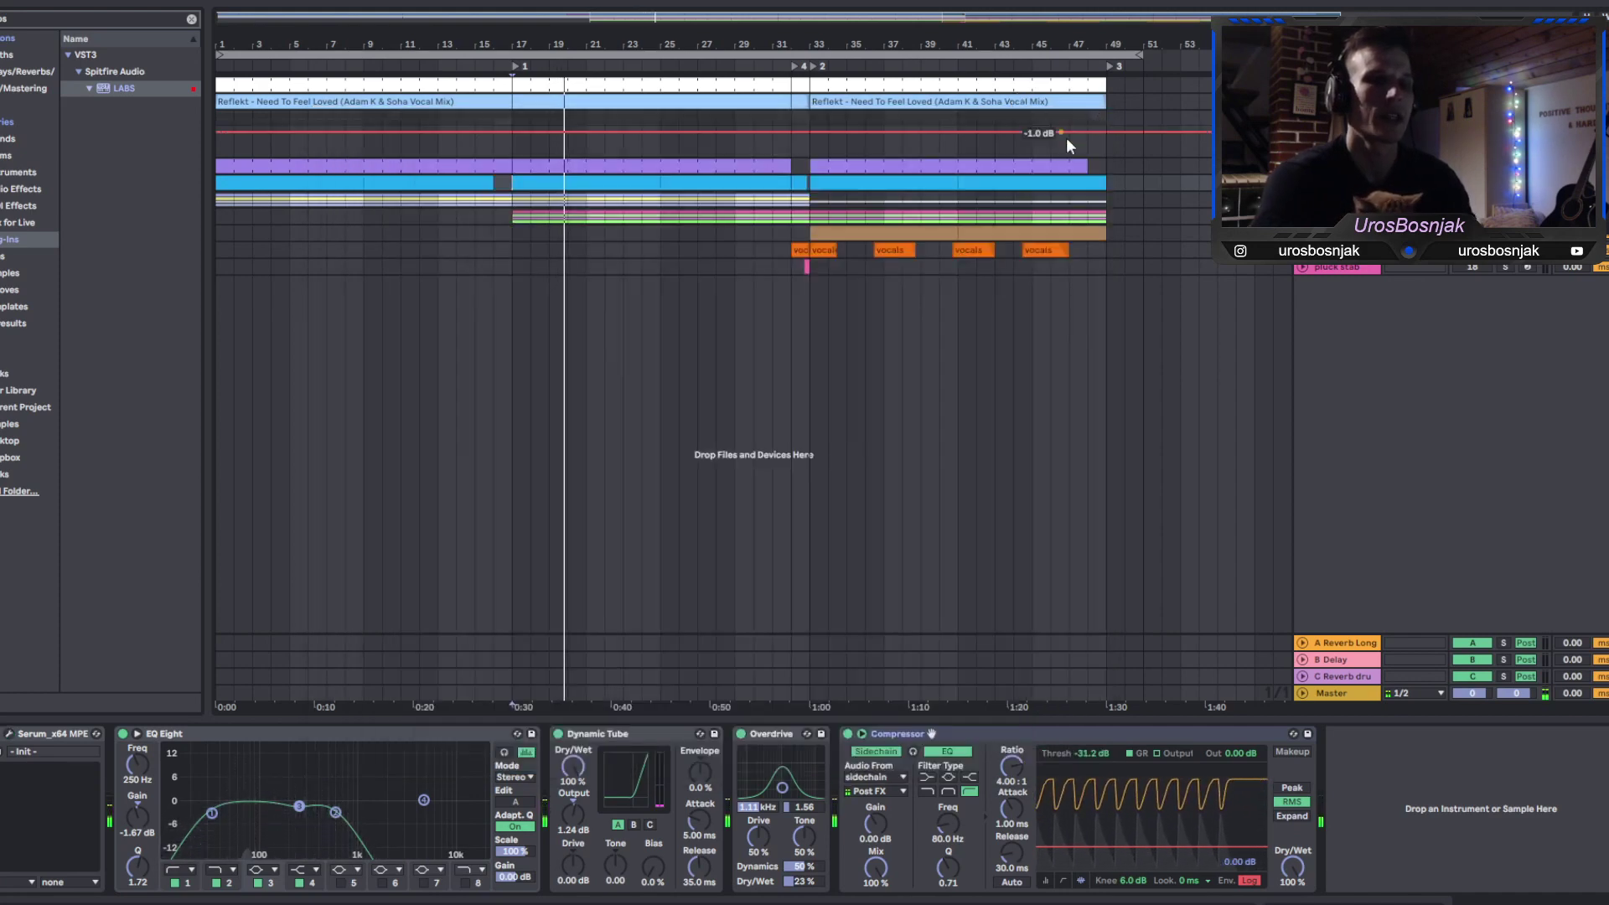
Open the bassline's first MIDI clip and examine its note pattern.
double_click(295, 183)
click(617, 667)
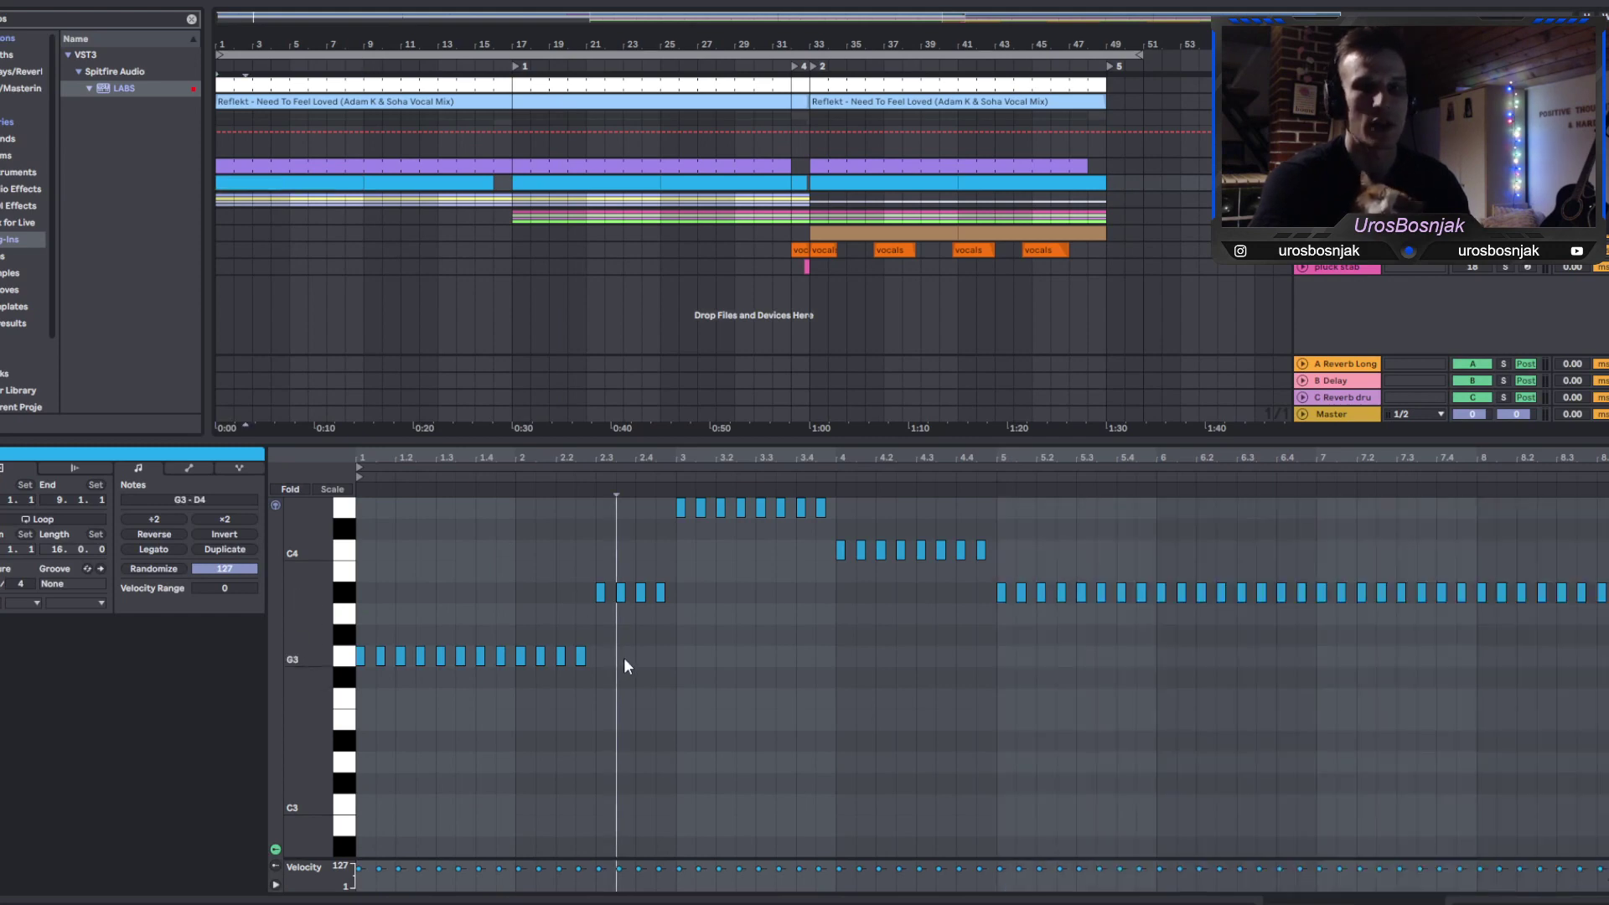
scroll(641, 685, up, 1)
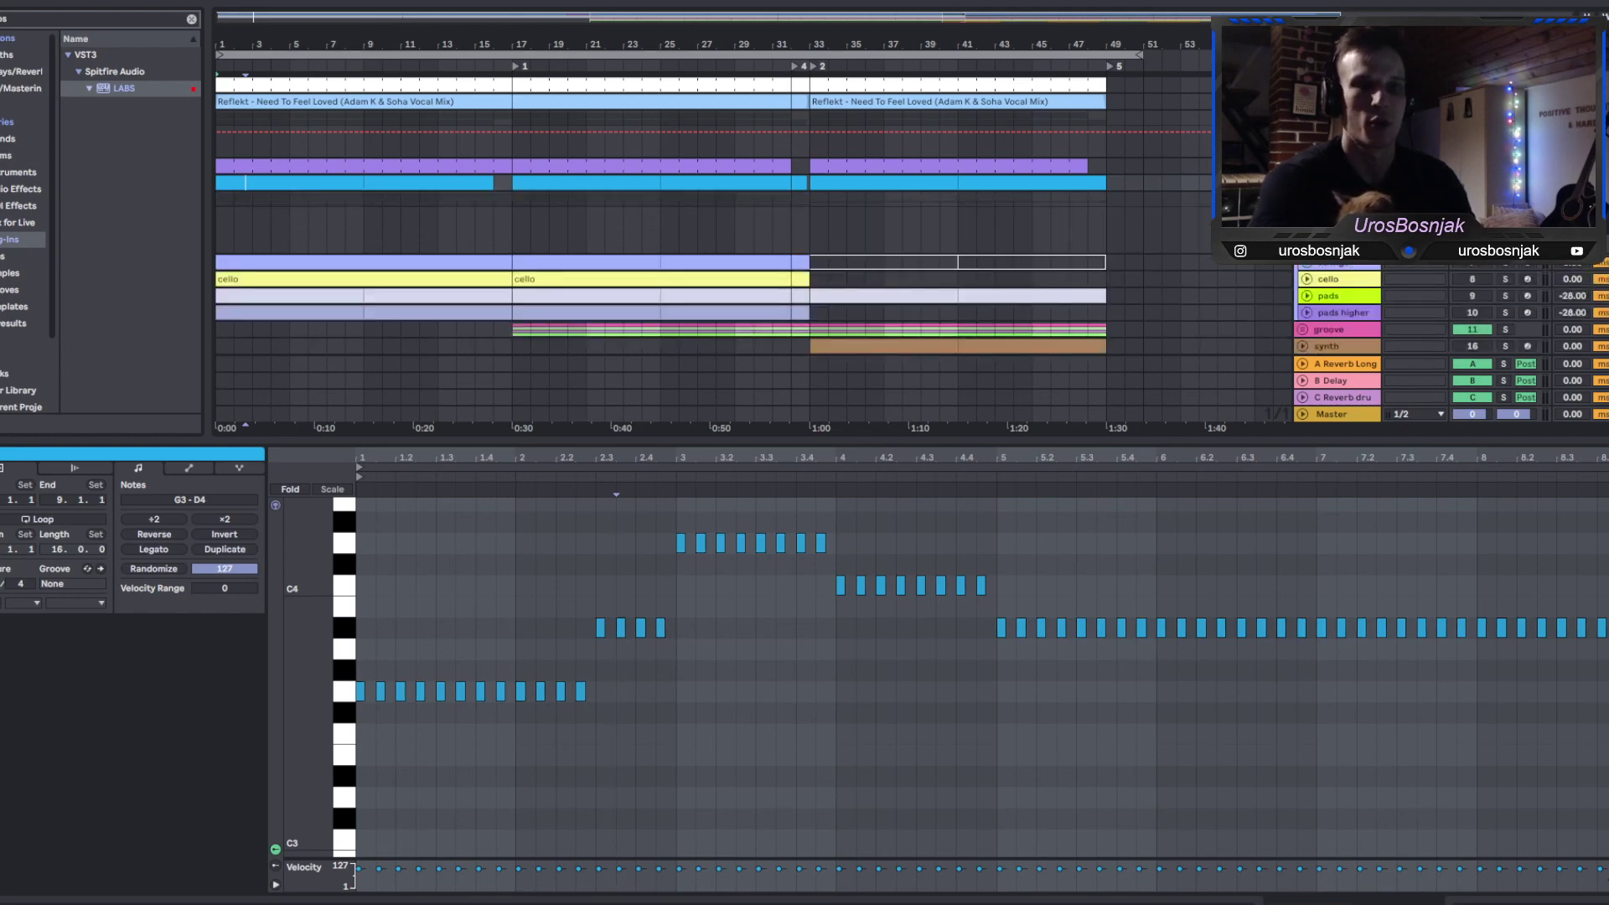
Open the first chord clip on the Kontakt track and select each chord from bar 1 to bar 5 to examine its notes.
click(416, 263)
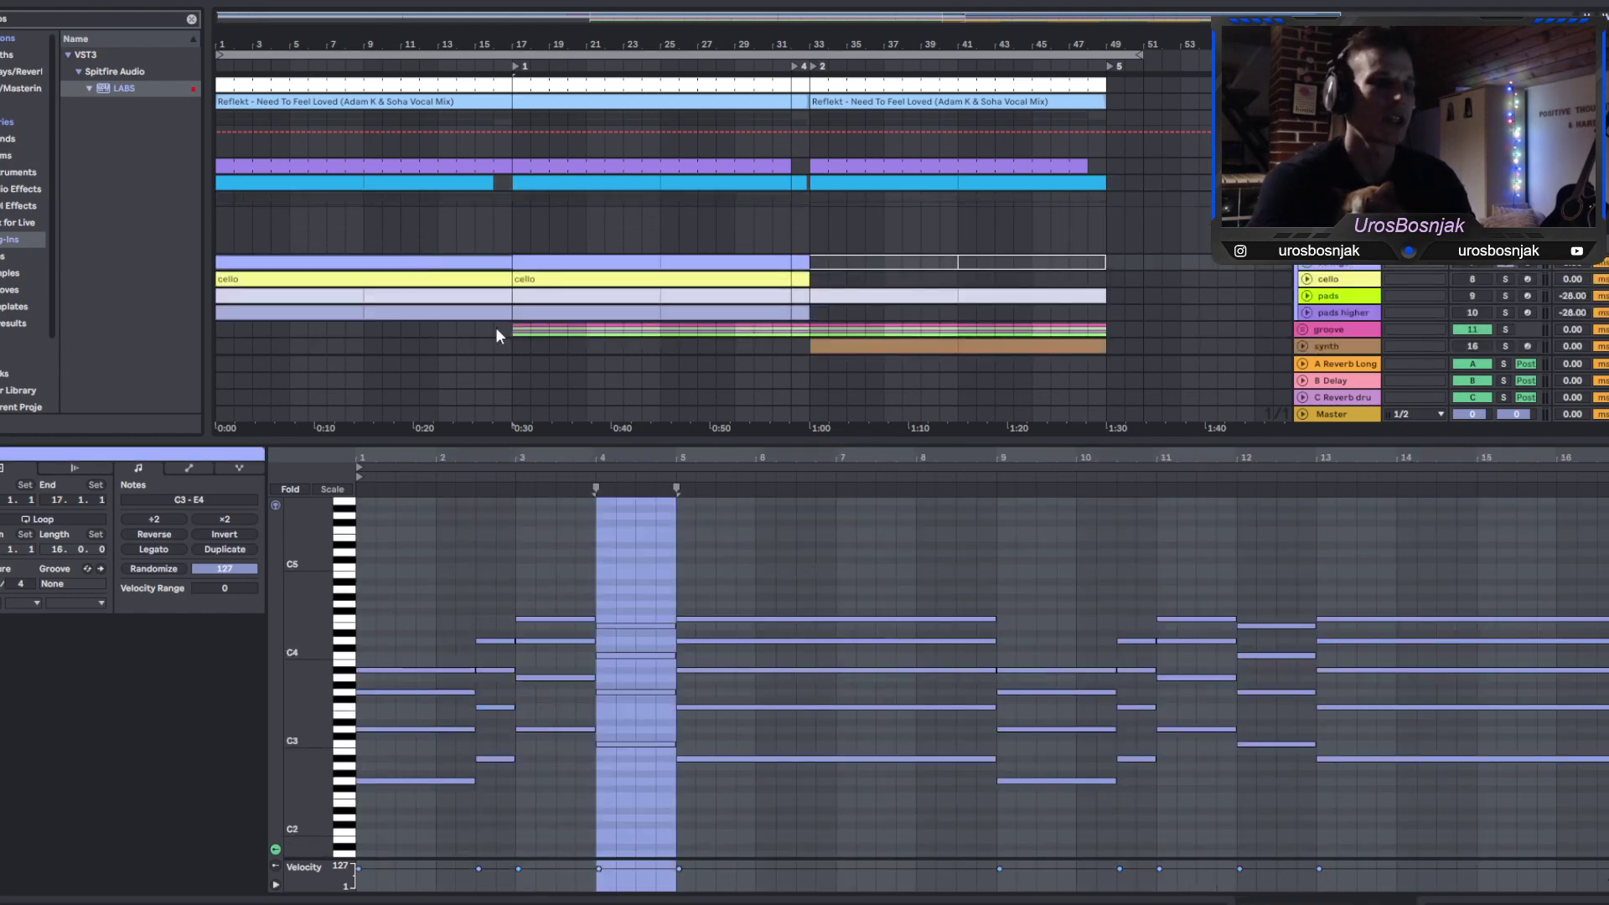
drag(425, 787, 422, 631)
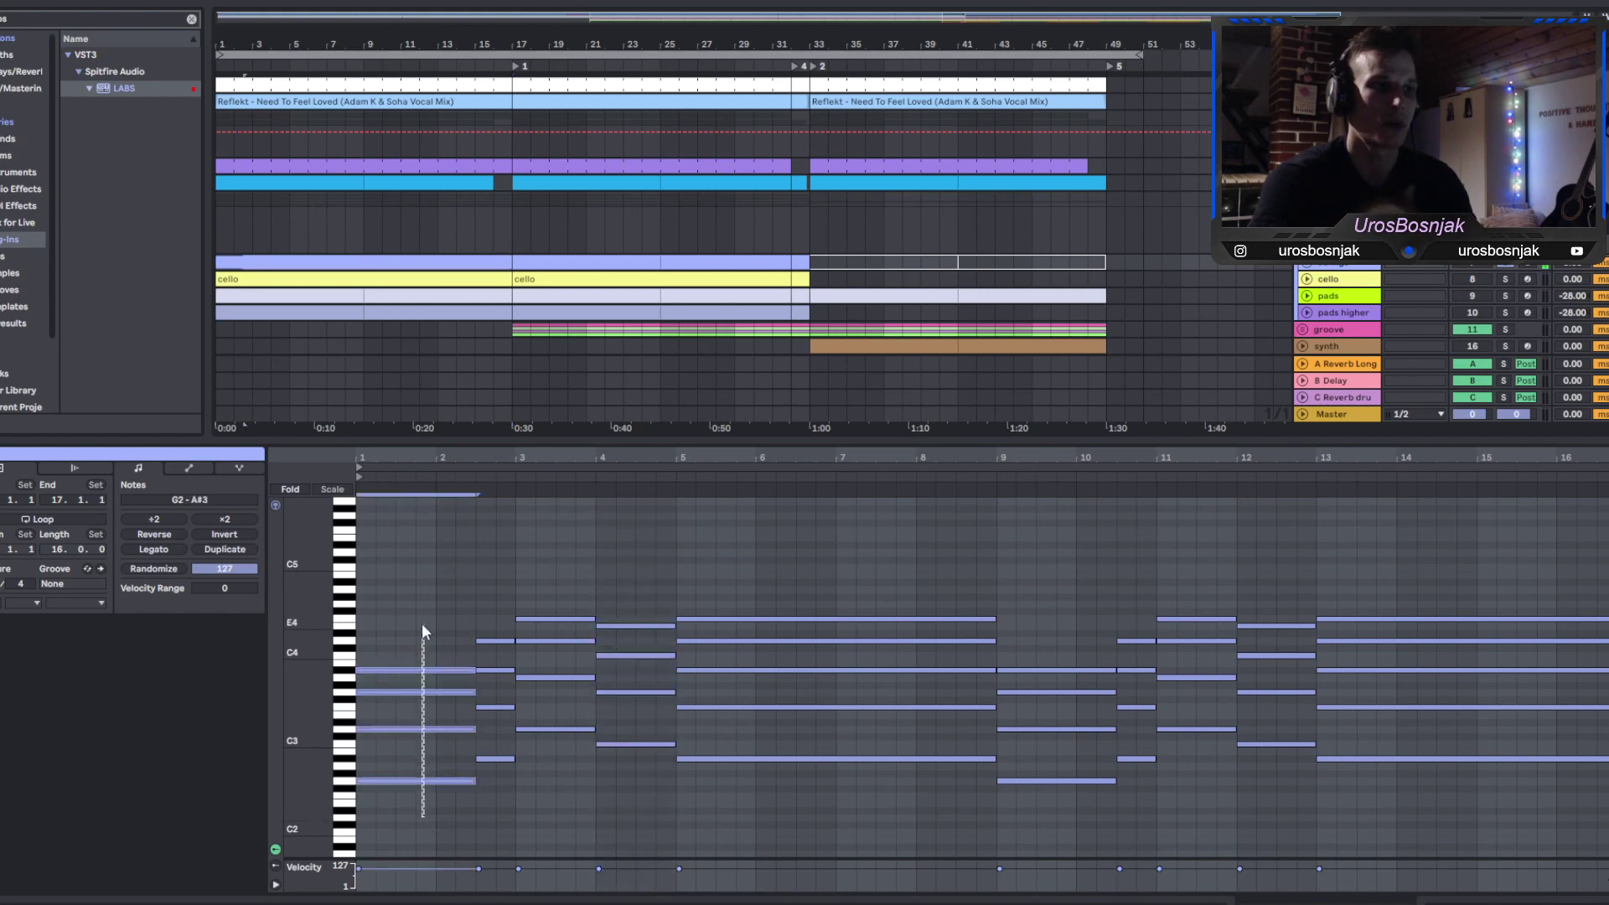
click(509, 787)
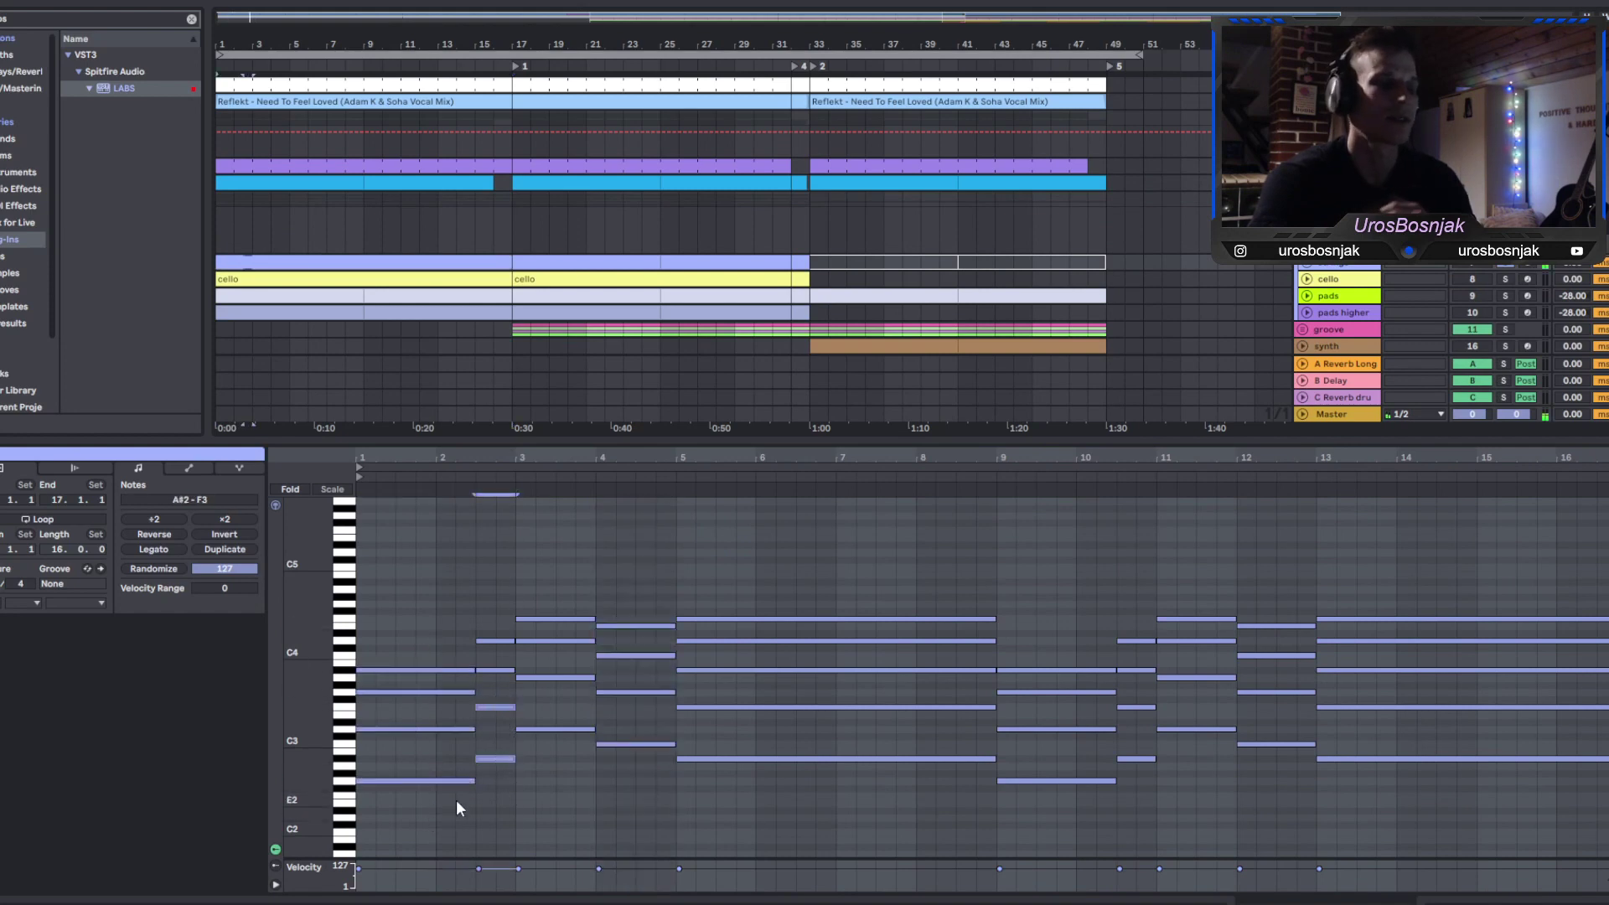
drag(434, 820, 407, 592)
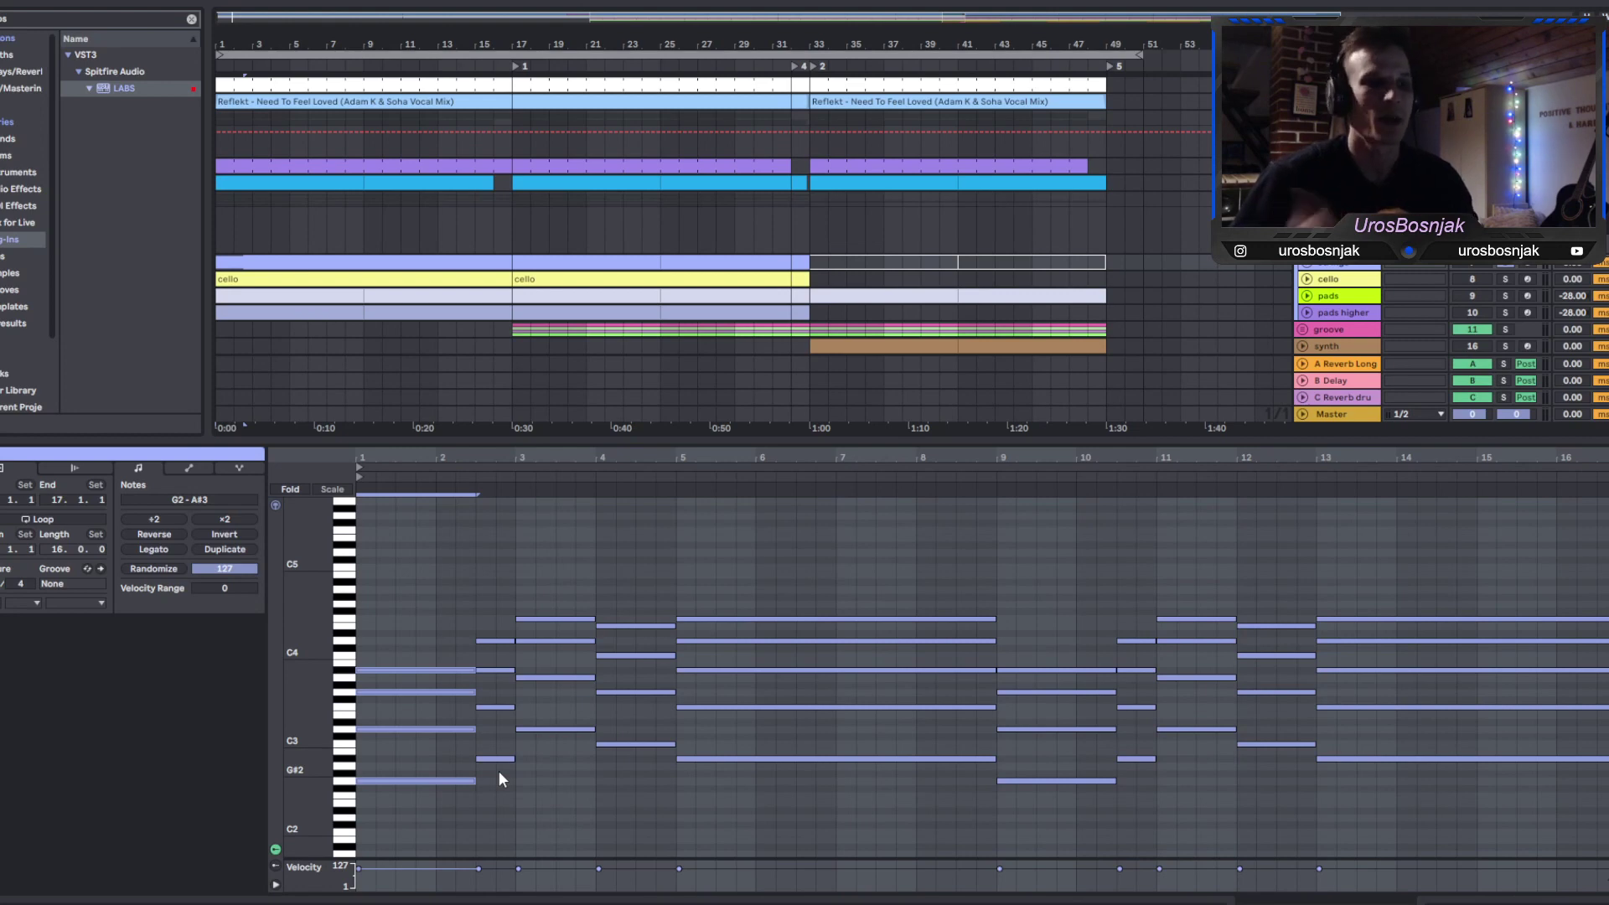
drag(419, 822, 394, 661)
drag(488, 781, 494, 639)
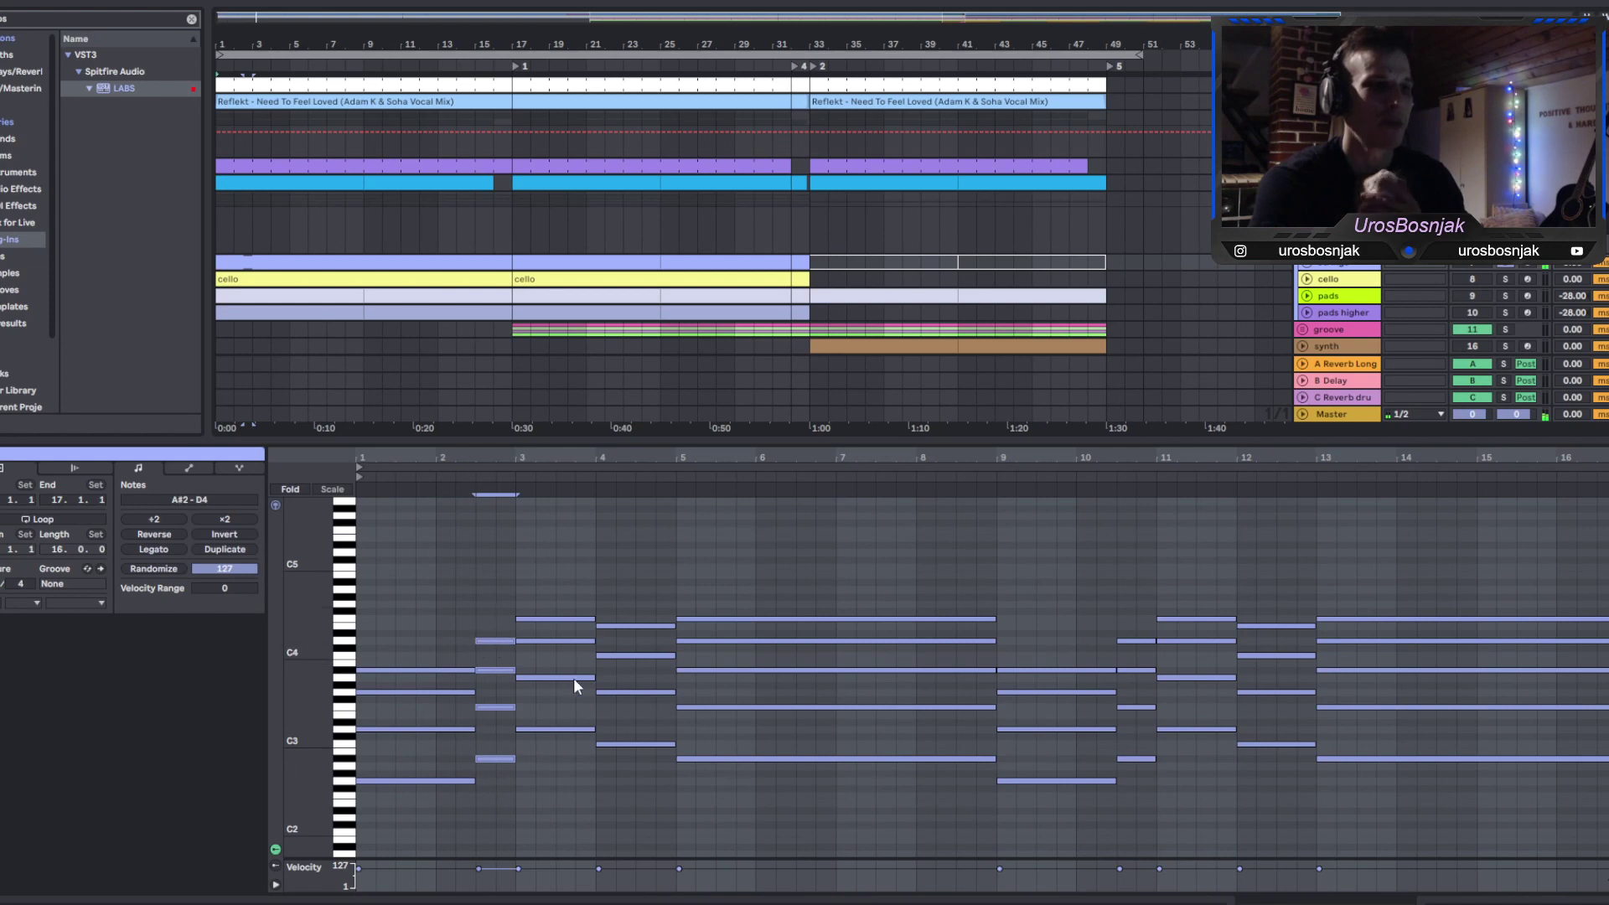
drag(571, 780, 556, 613)
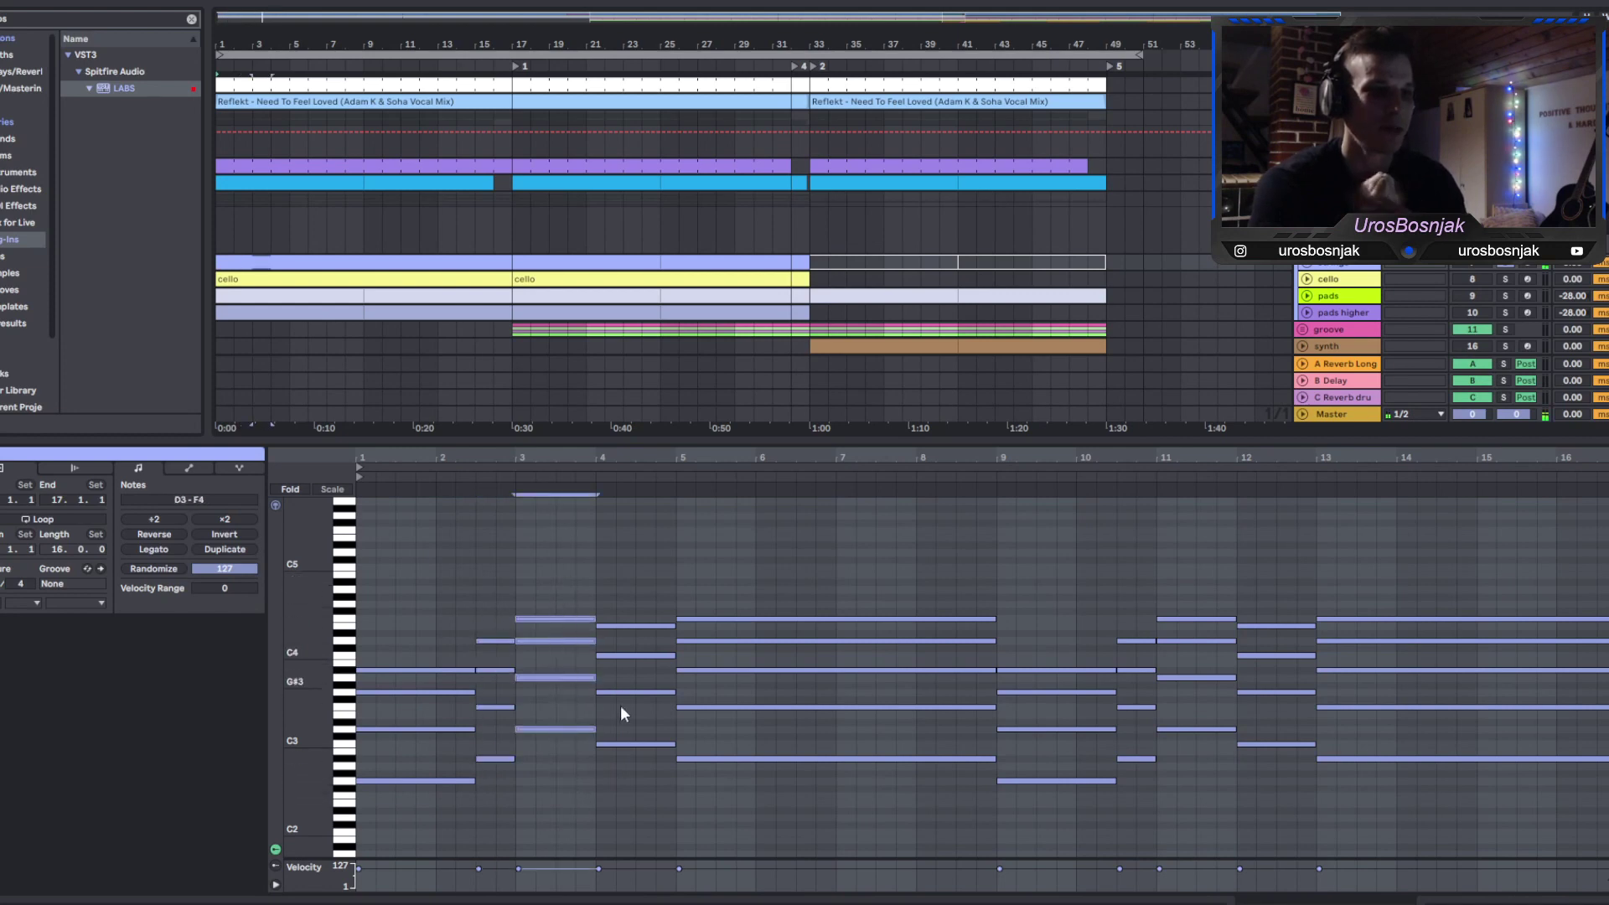
drag(619, 767, 640, 555)
drag(731, 767, 731, 606)
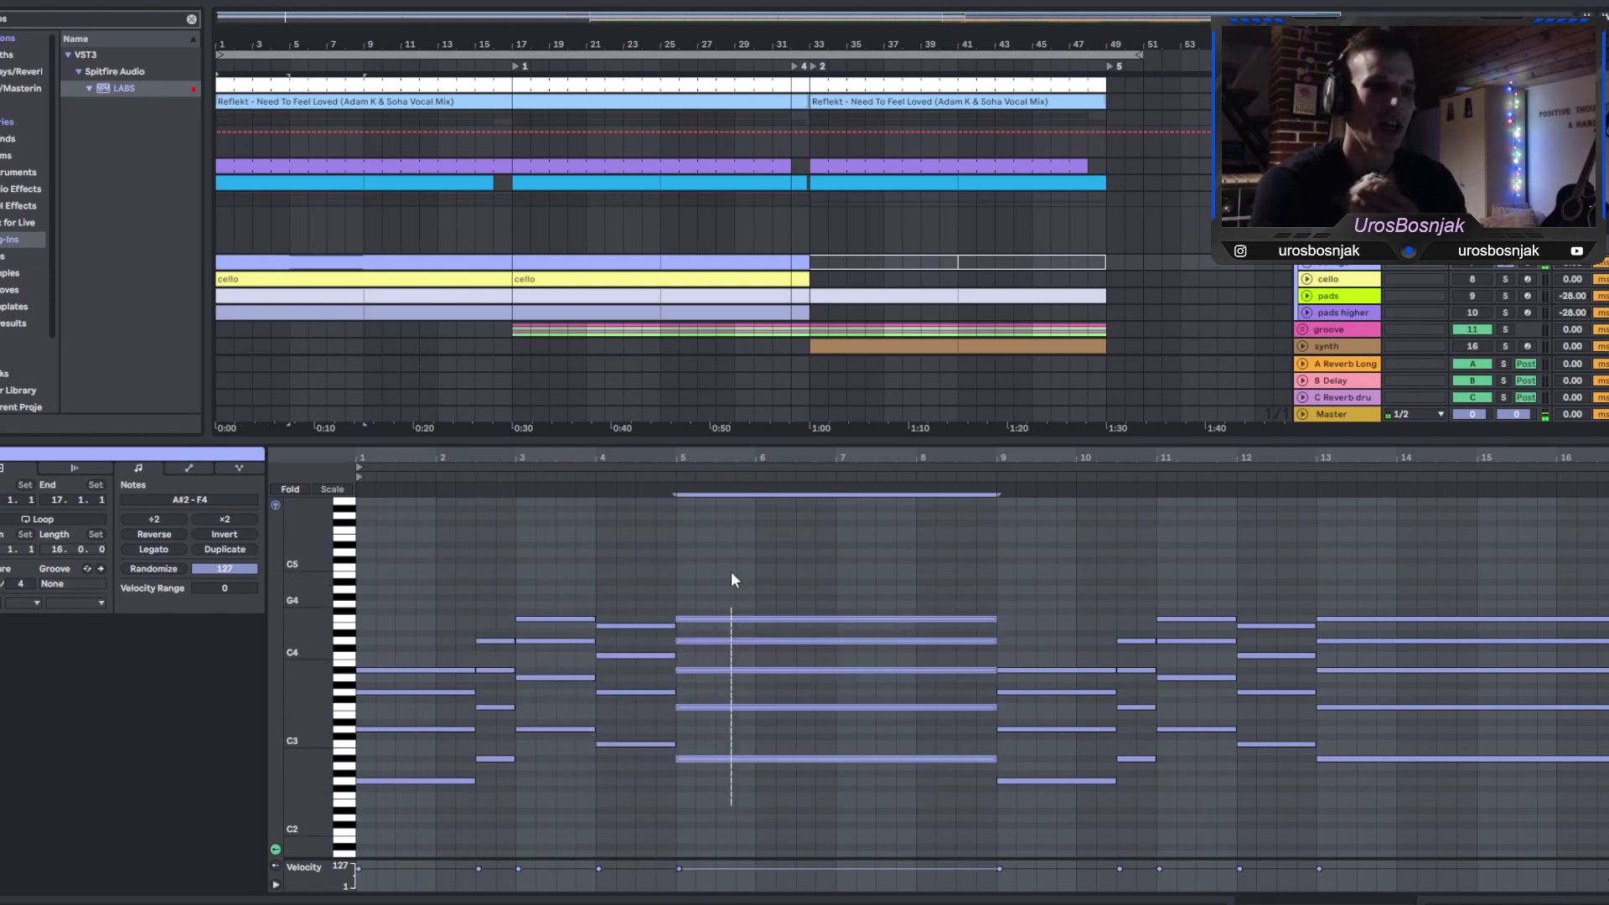
Review the progression again by selecting the held bar 5 notes, the chords of bars 1 to 4, and the bar 4 chord.
drag(503, 793, 478, 628)
drag(706, 782, 741, 622)
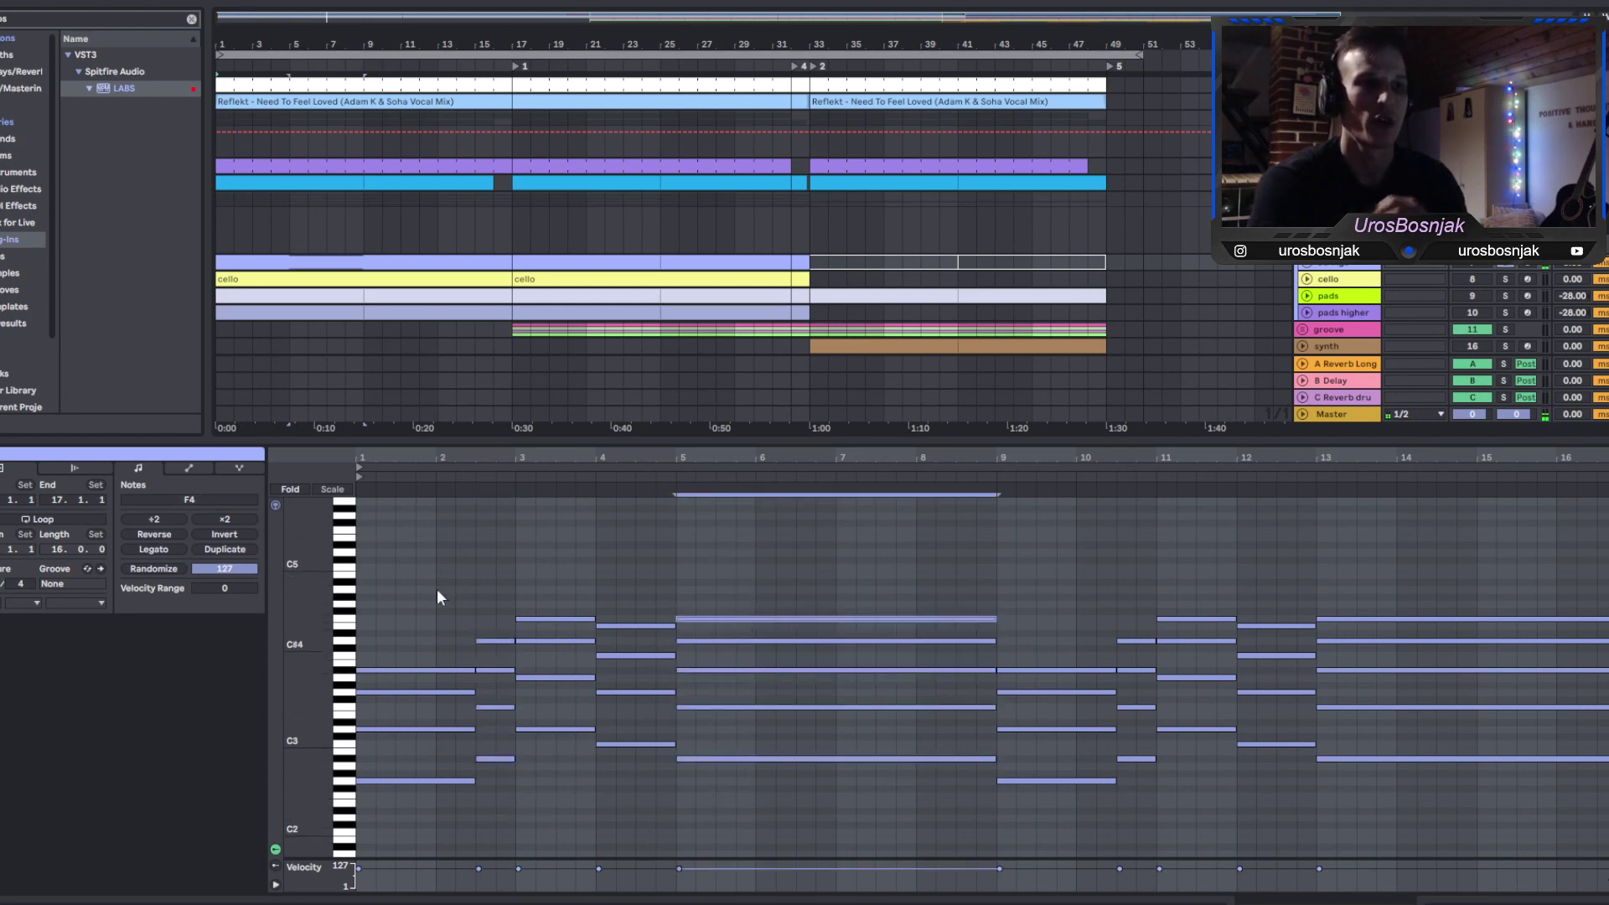
drag(631, 807, 374, 600)
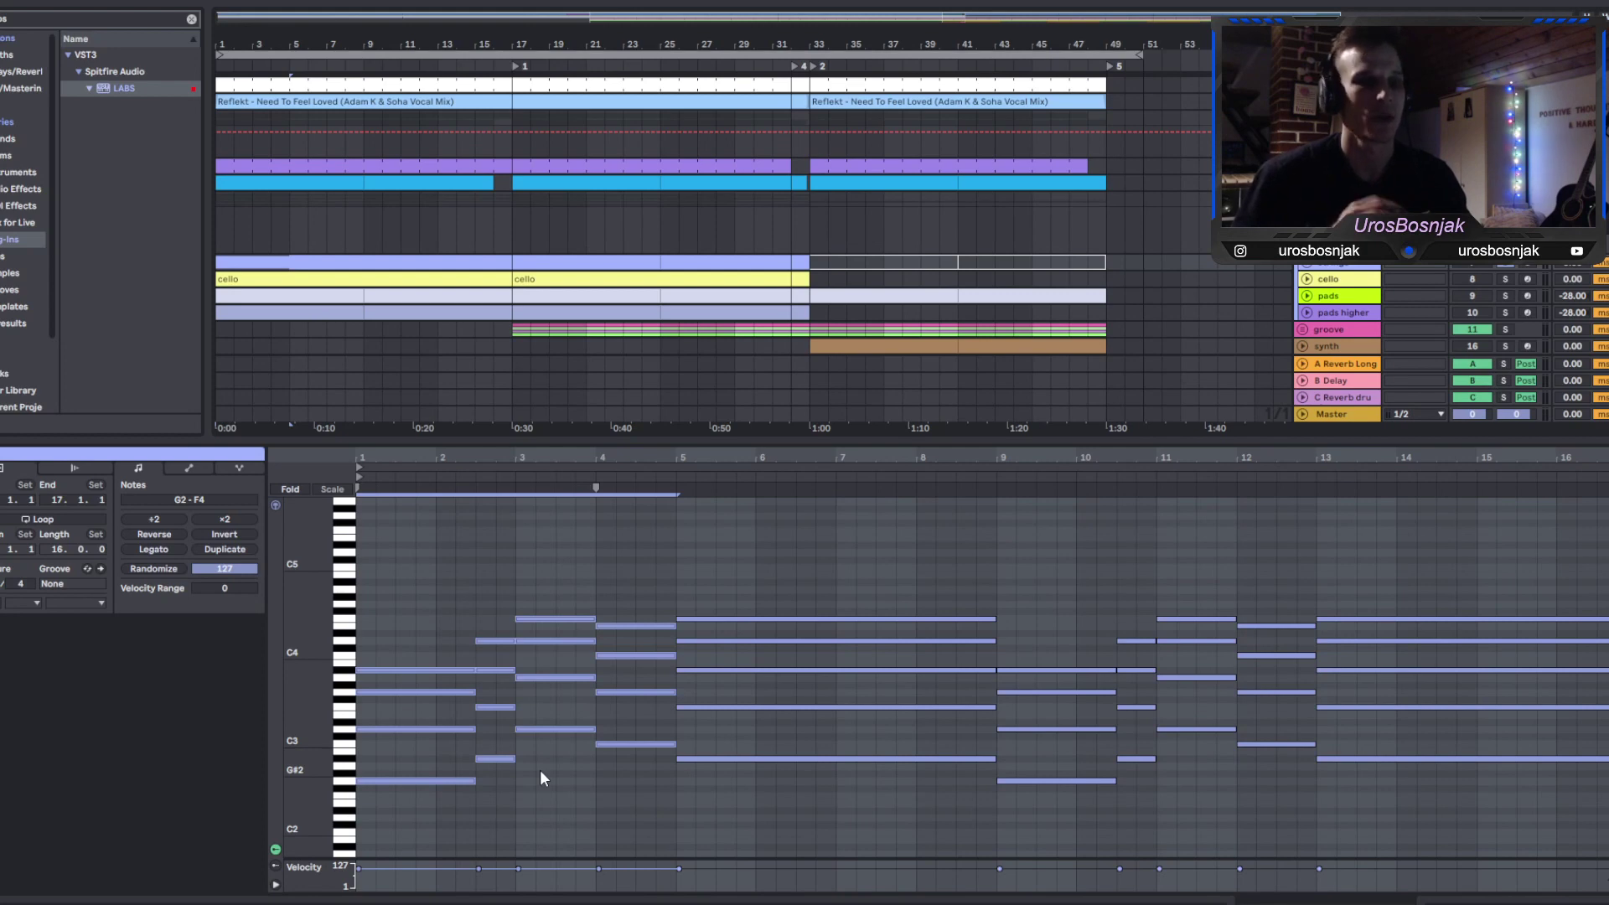
drag(637, 788, 644, 578)
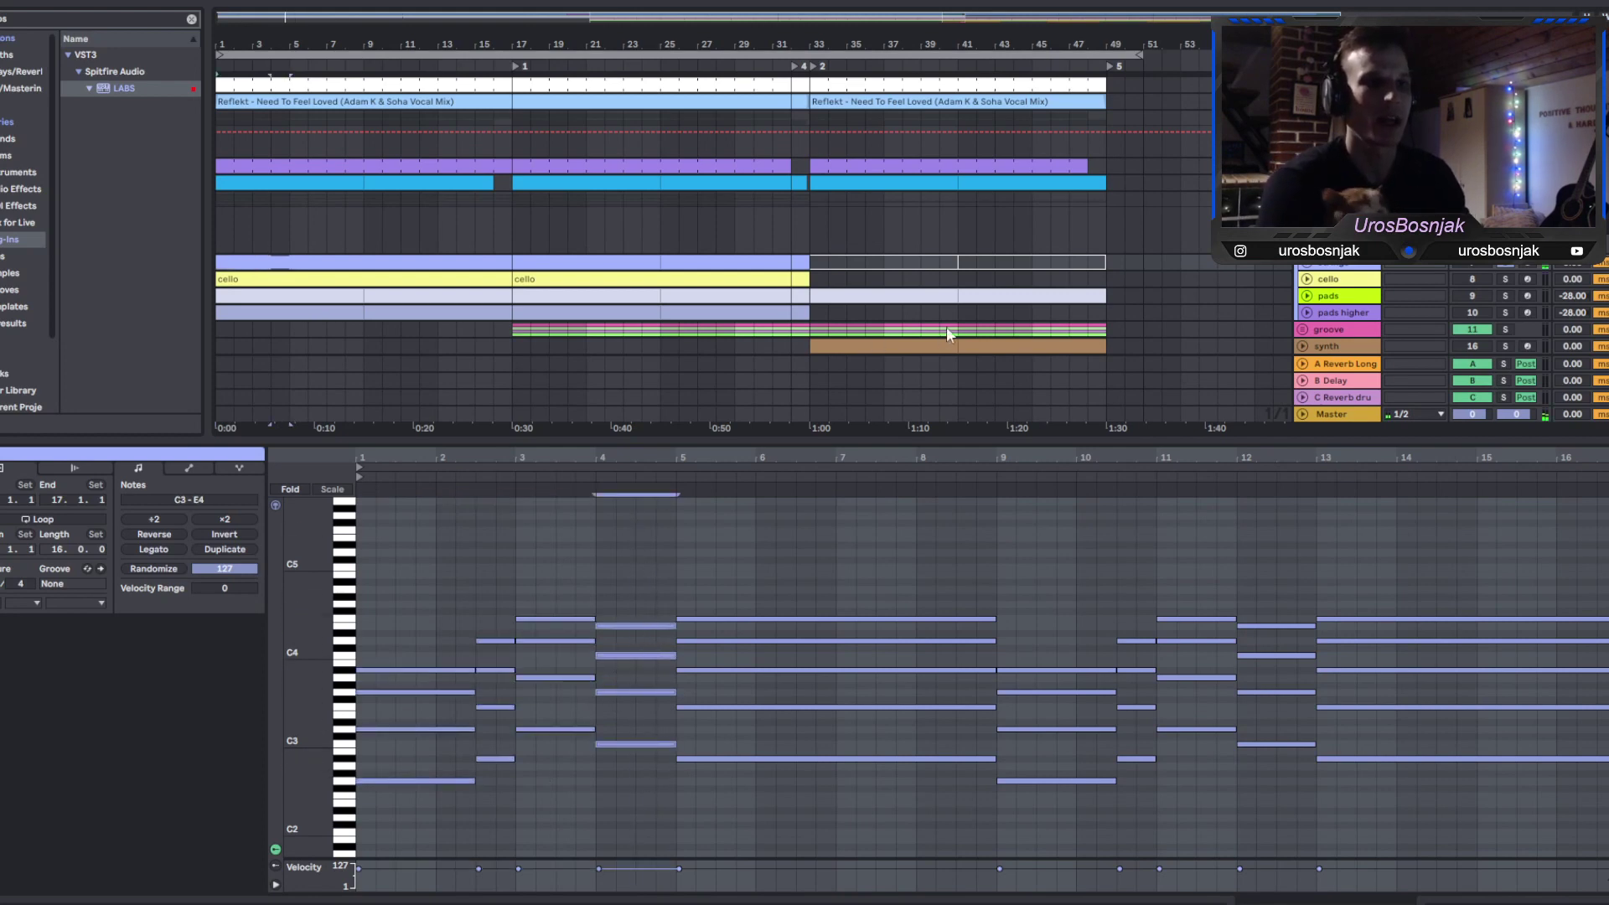
Add the Spitfire Audio LABS instrument on a new track below the pluck stab track and close its plug-in window.
scroll(1341, 335, down, 3)
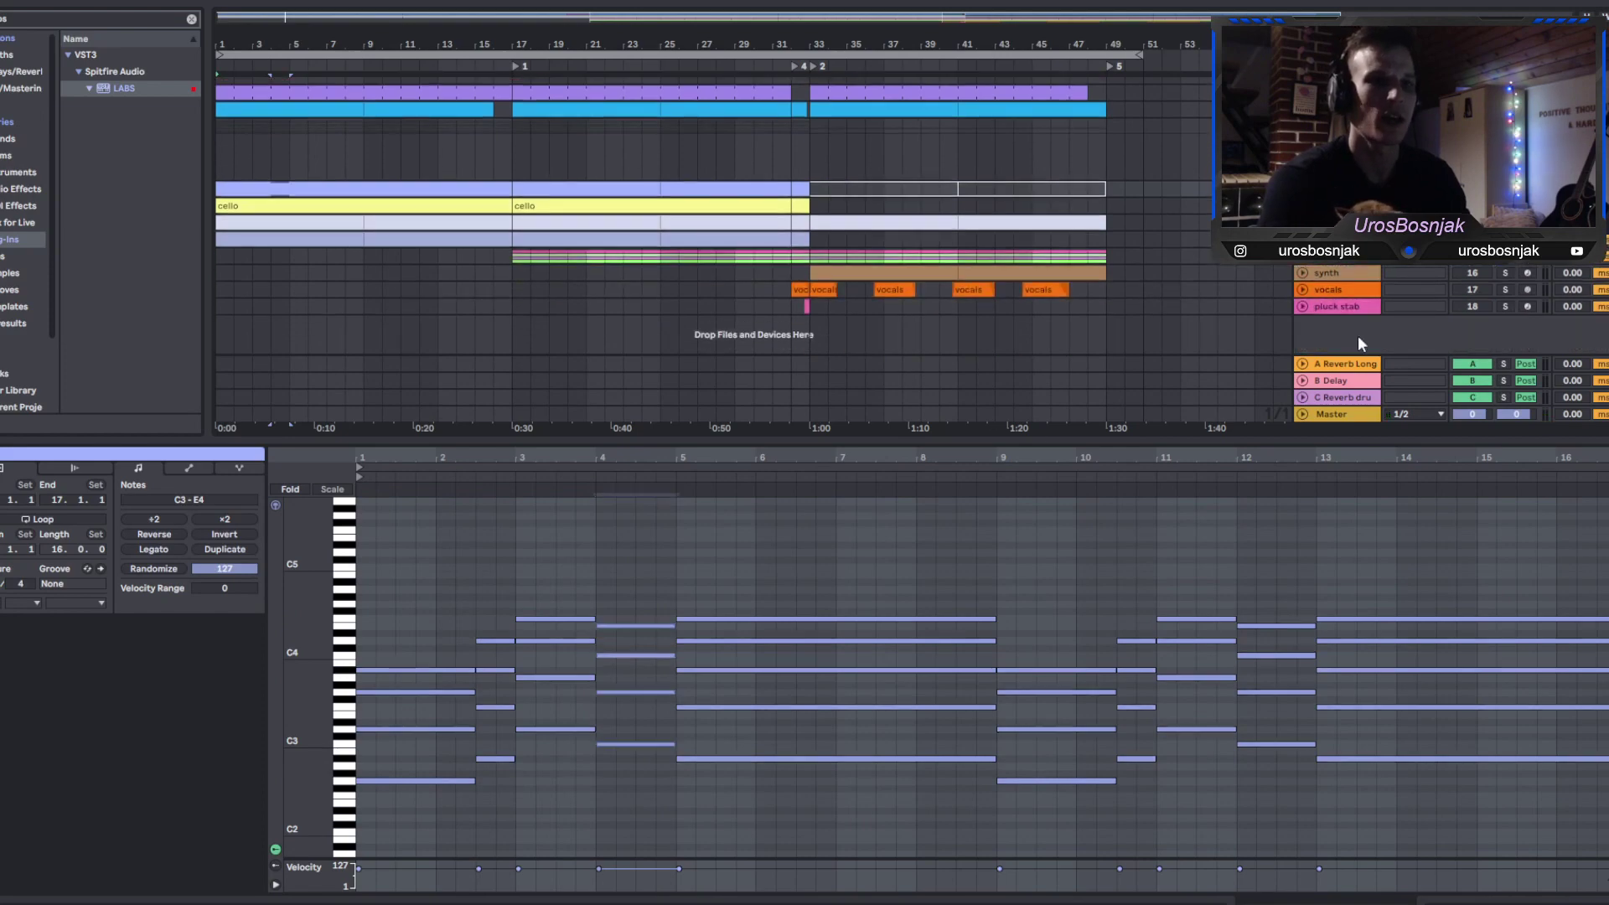
key(shift+Tab)
scroll(1396, 513, up, 3)
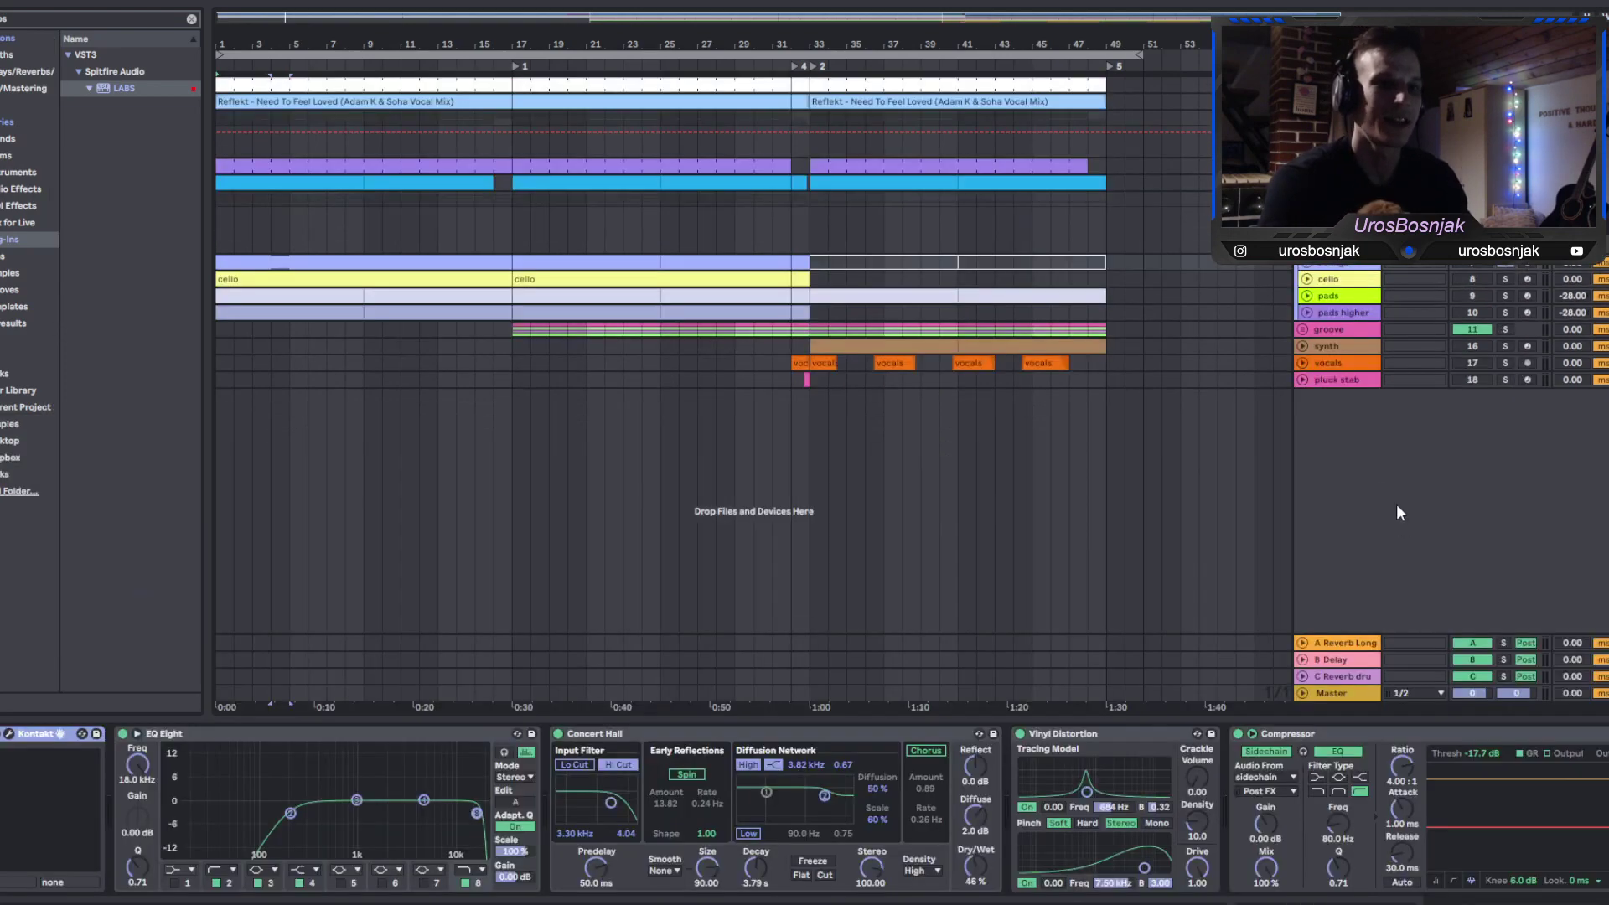
click(88, 90)
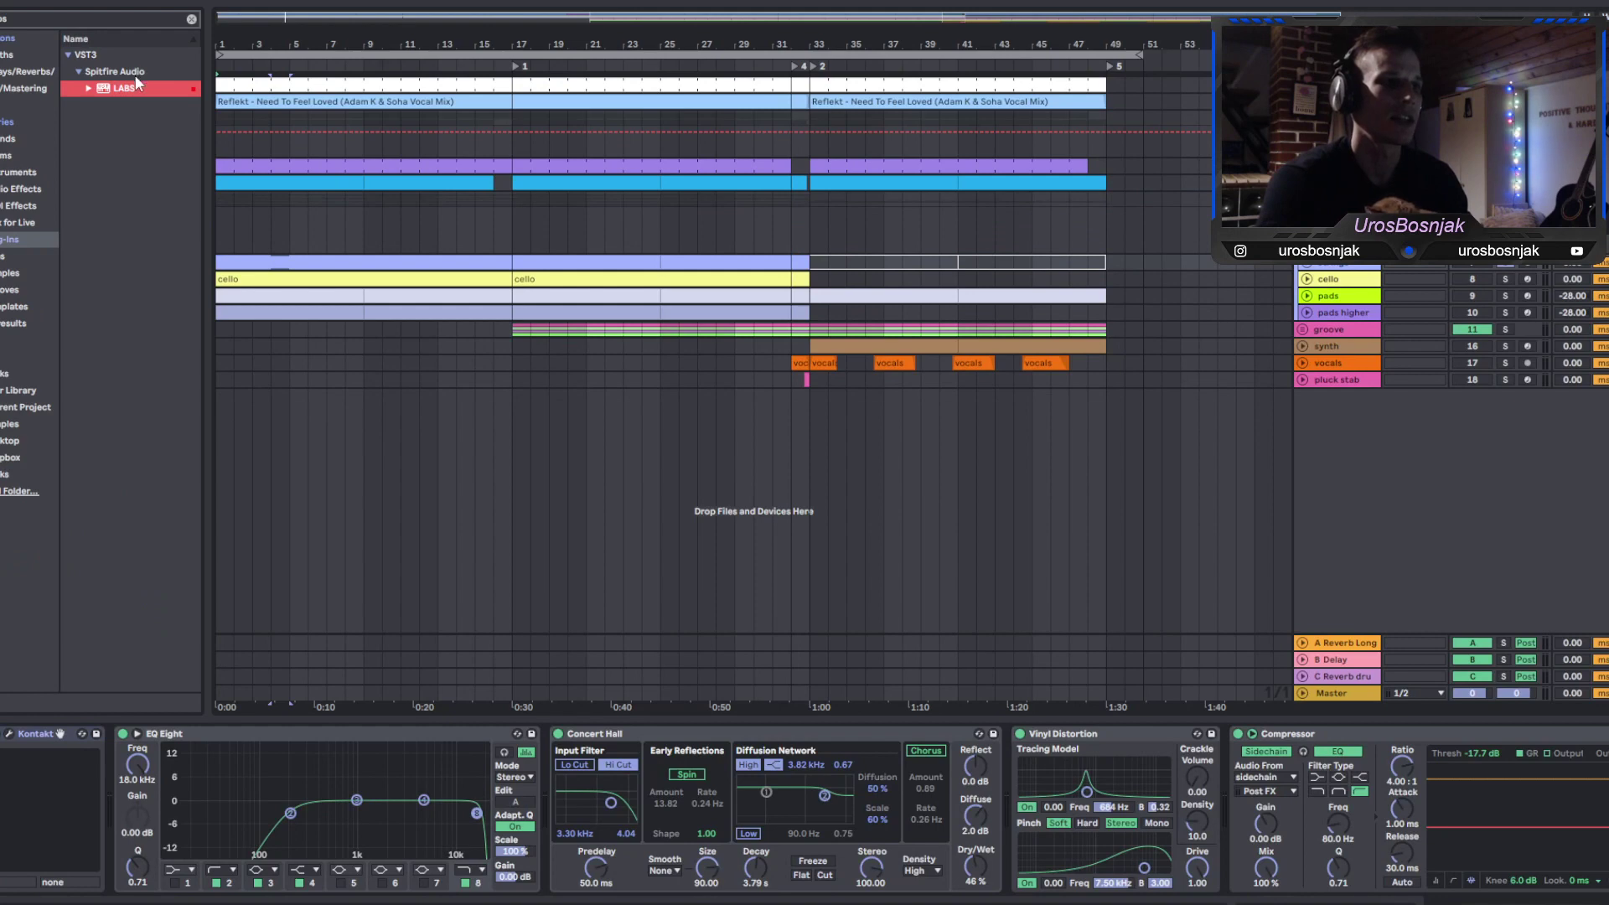
drag(604, 417, 606, 417)
click(1037, 95)
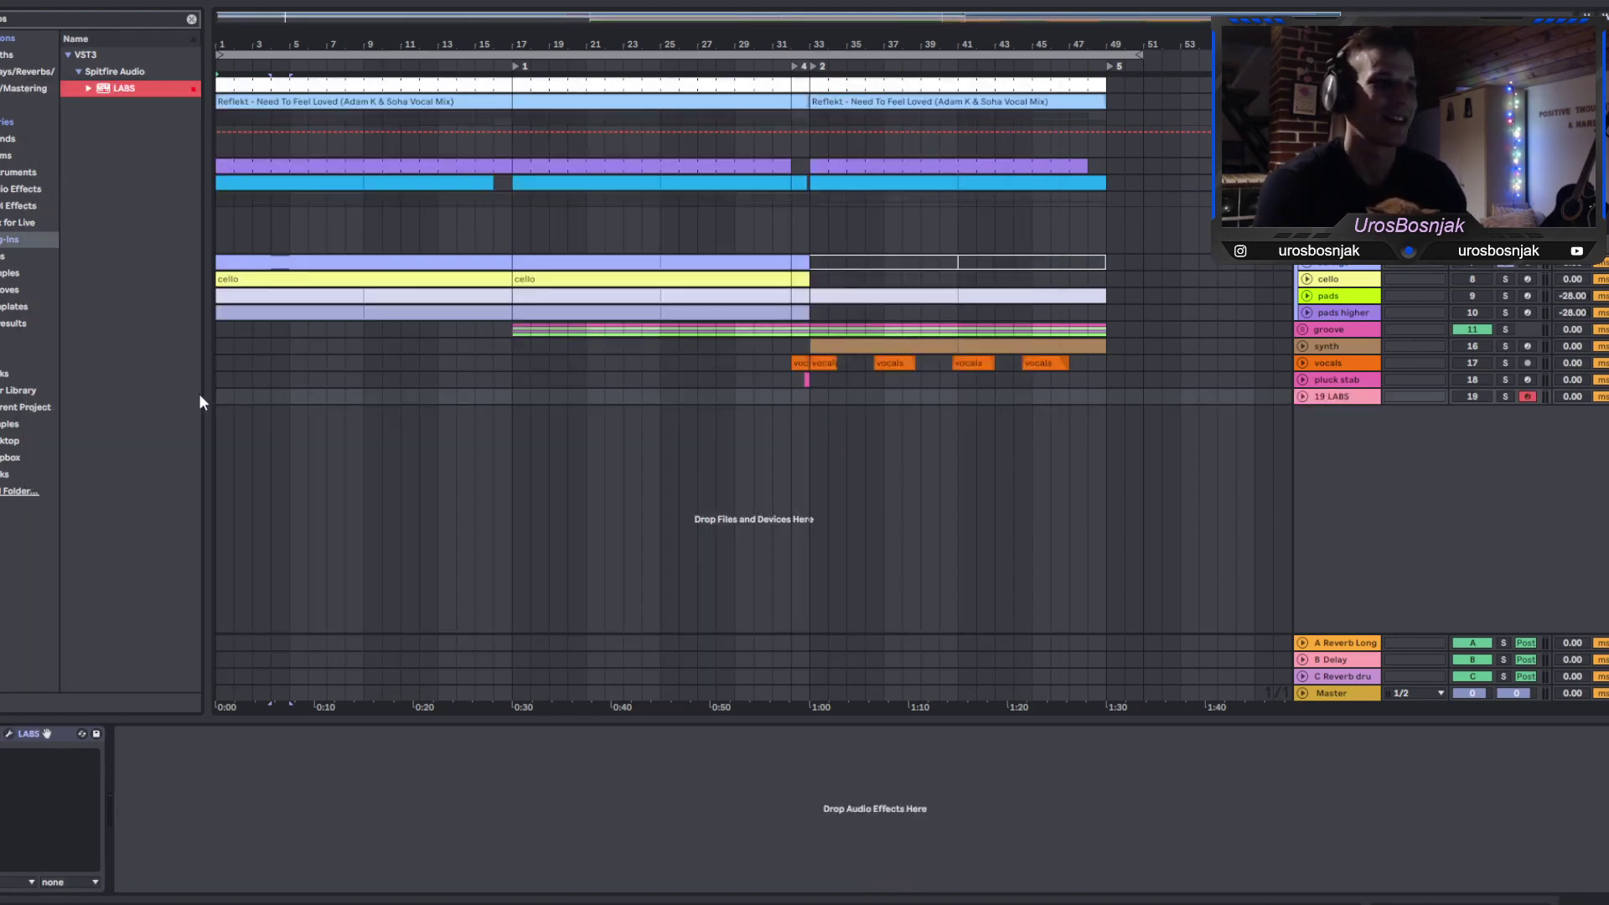
Insert an empty four-bar MIDI clip at the start of the LABS track and show its note editor.
right_click(285, 394)
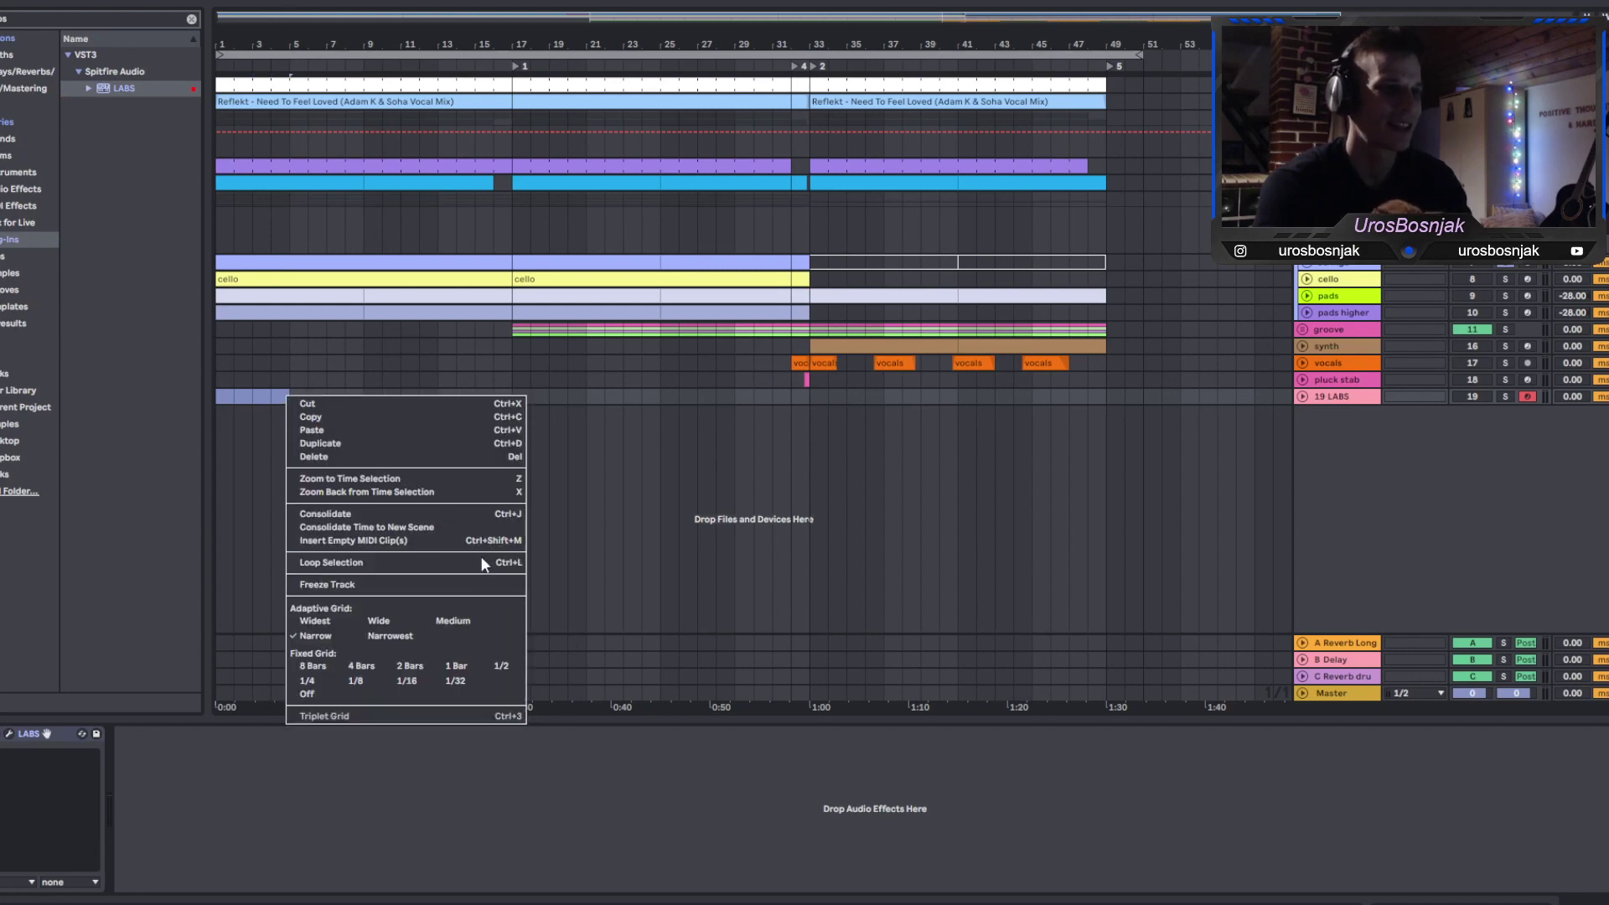
click(479, 543)
scroll(378, 755, down, 4)
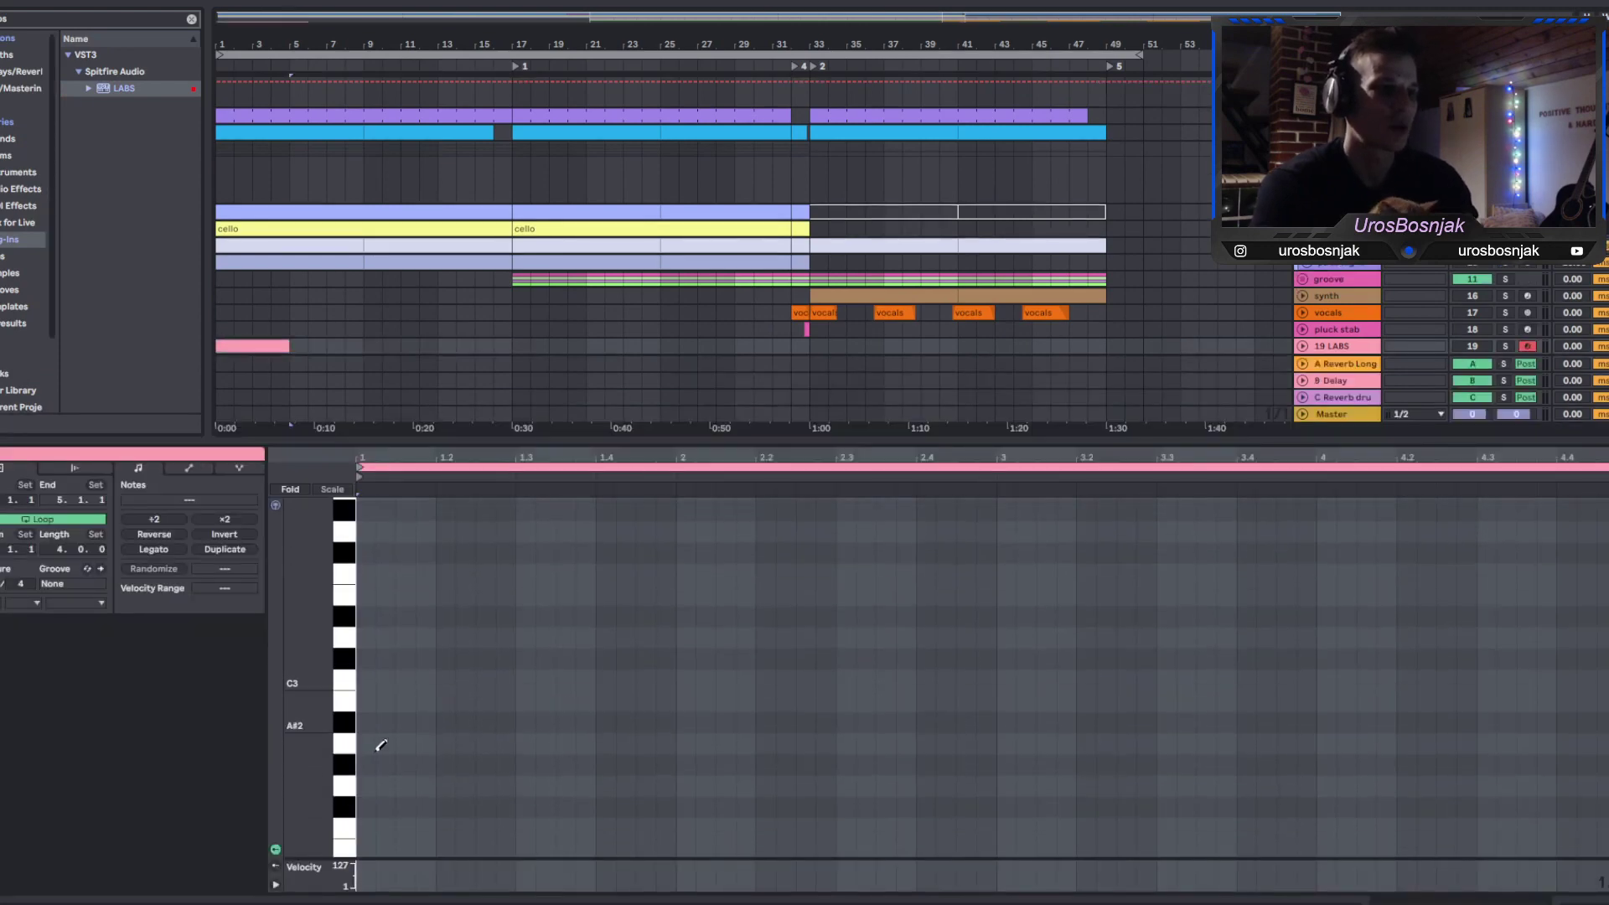
Draw quarter notes G2, A2, A#2 and C3 one after another across bar 1 of the LABS clip.
click(377, 783)
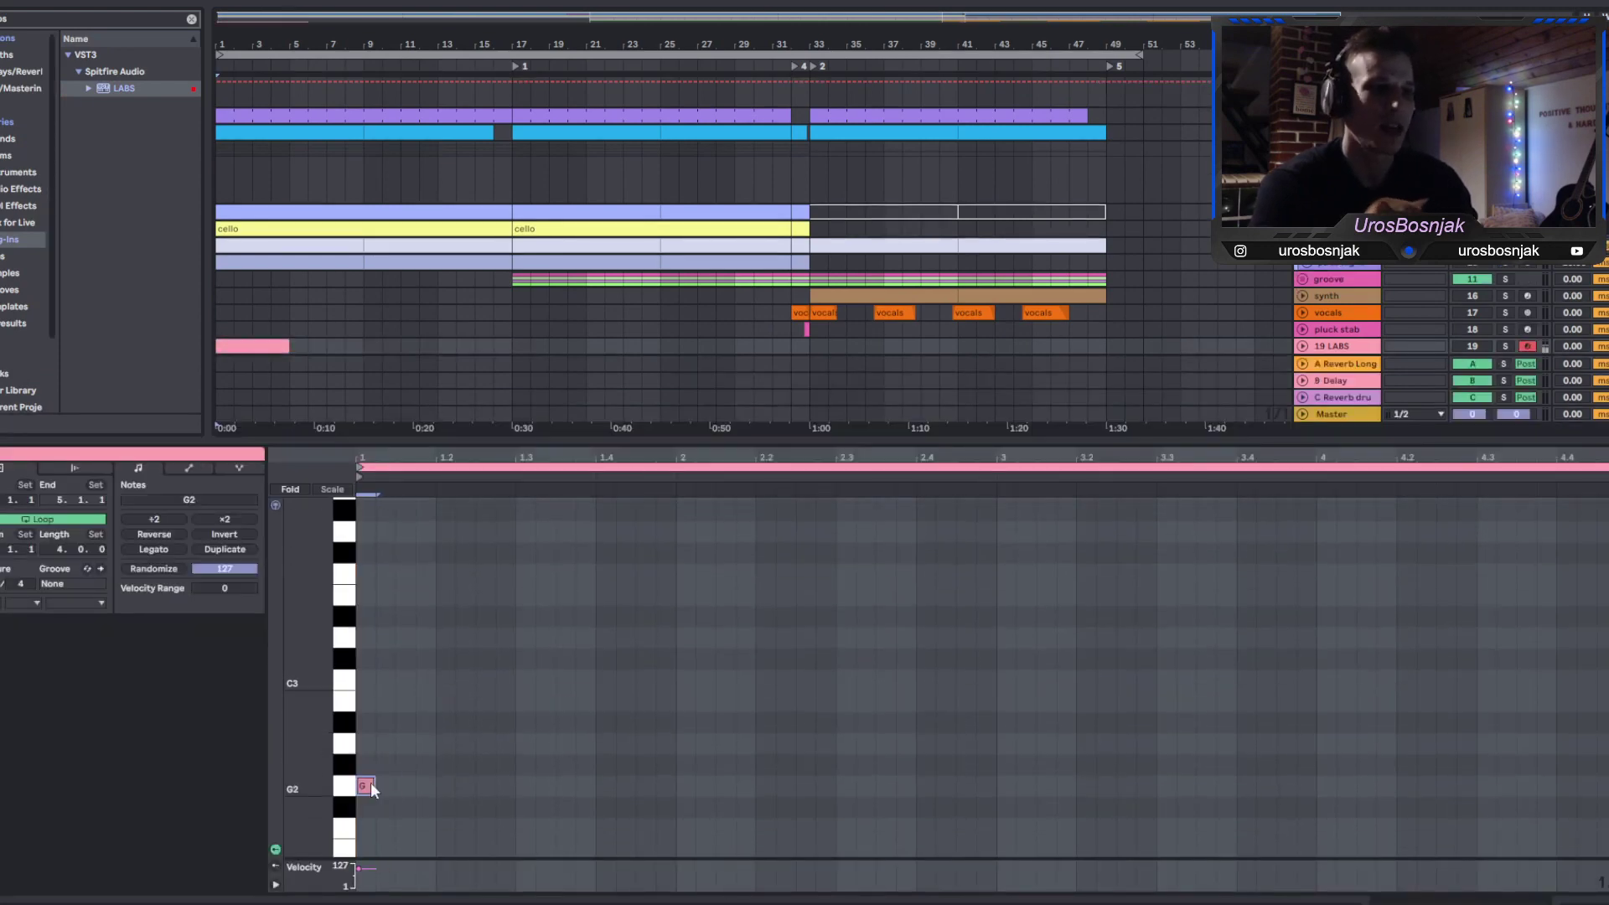
drag(380, 786, 470, 743)
click(486, 744)
click(549, 722)
click(657, 702)
drag(657, 702, 625, 684)
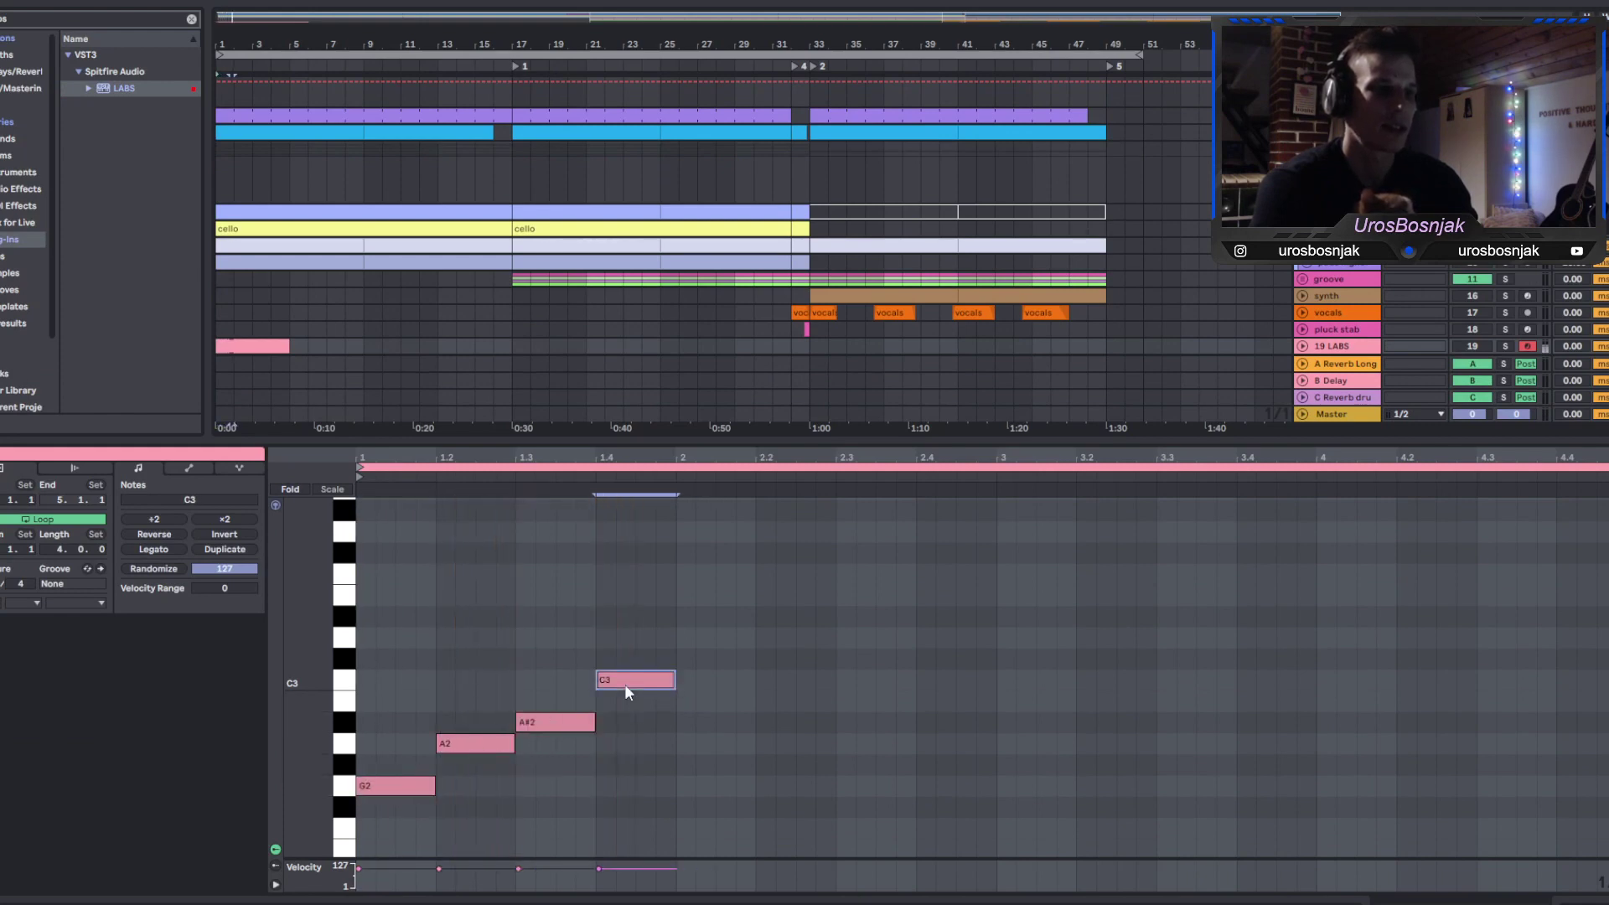
Continue the rising scale with quarter notes D3, D#3, F3 and G3 across bar 2 of the LABS clip.
click(710, 639)
click(779, 618)
drag(779, 618, 804, 618)
click(897, 575)
mouse_move(898, 575)
mouse_down()
mouse_move(861, 574)
mouse_move(881, 574)
mouse_up()
click(978, 532)
mouse_move(978, 531)
mouse_down()
mouse_move(999, 531)
mouse_move(958, 531)
mouse_up()
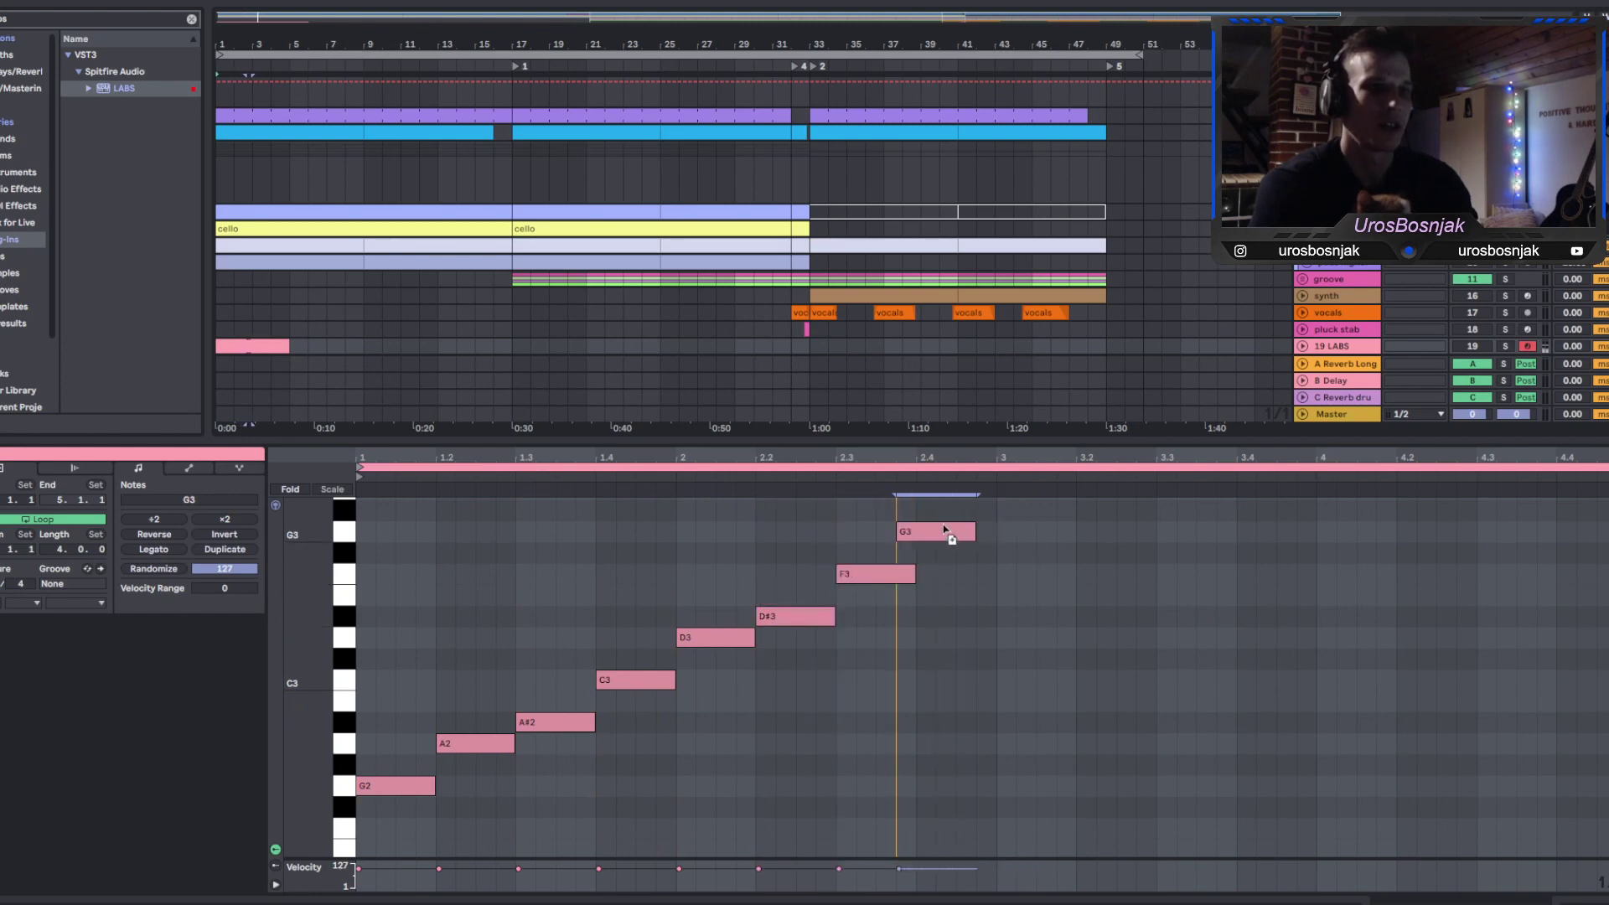
Solo the LABS track, play the scale and select individual notes from G2 to D3 to examine them.
click(1510, 343)
key(space)
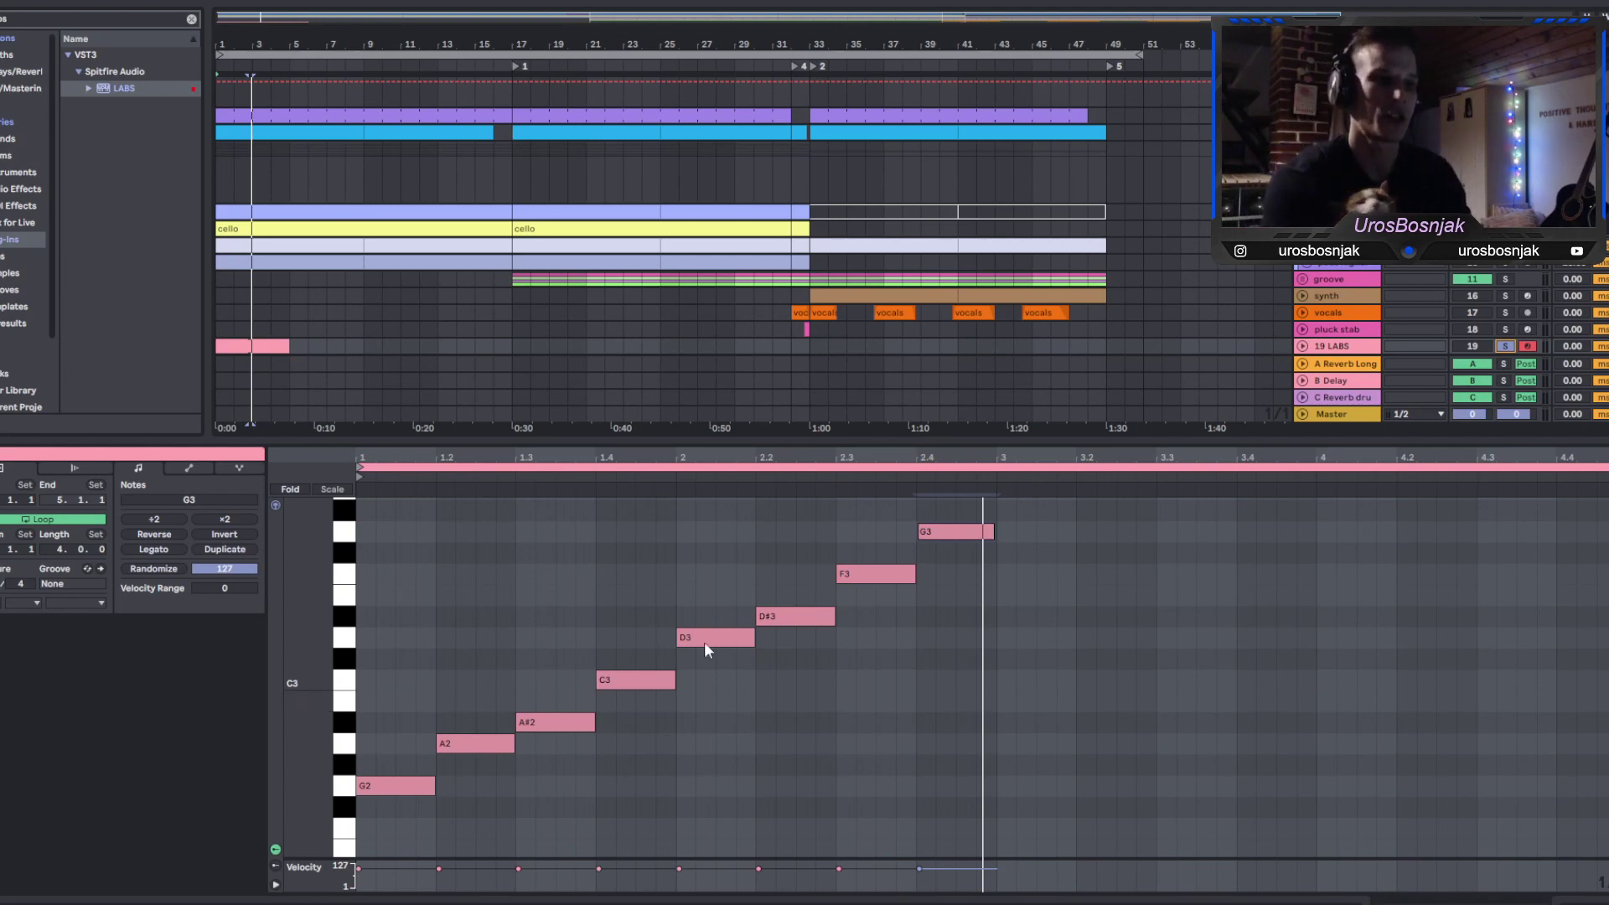
click(419, 785)
click(477, 744)
click(558, 722)
click(709, 637)
shift+click(663, 676)
click(384, 817)
click(478, 743)
click(647, 681)
click(736, 638)
Raise the D#3 note in bar 2 by a semitone to E3 and play the altered scale.
click(809, 615)
key(Up)
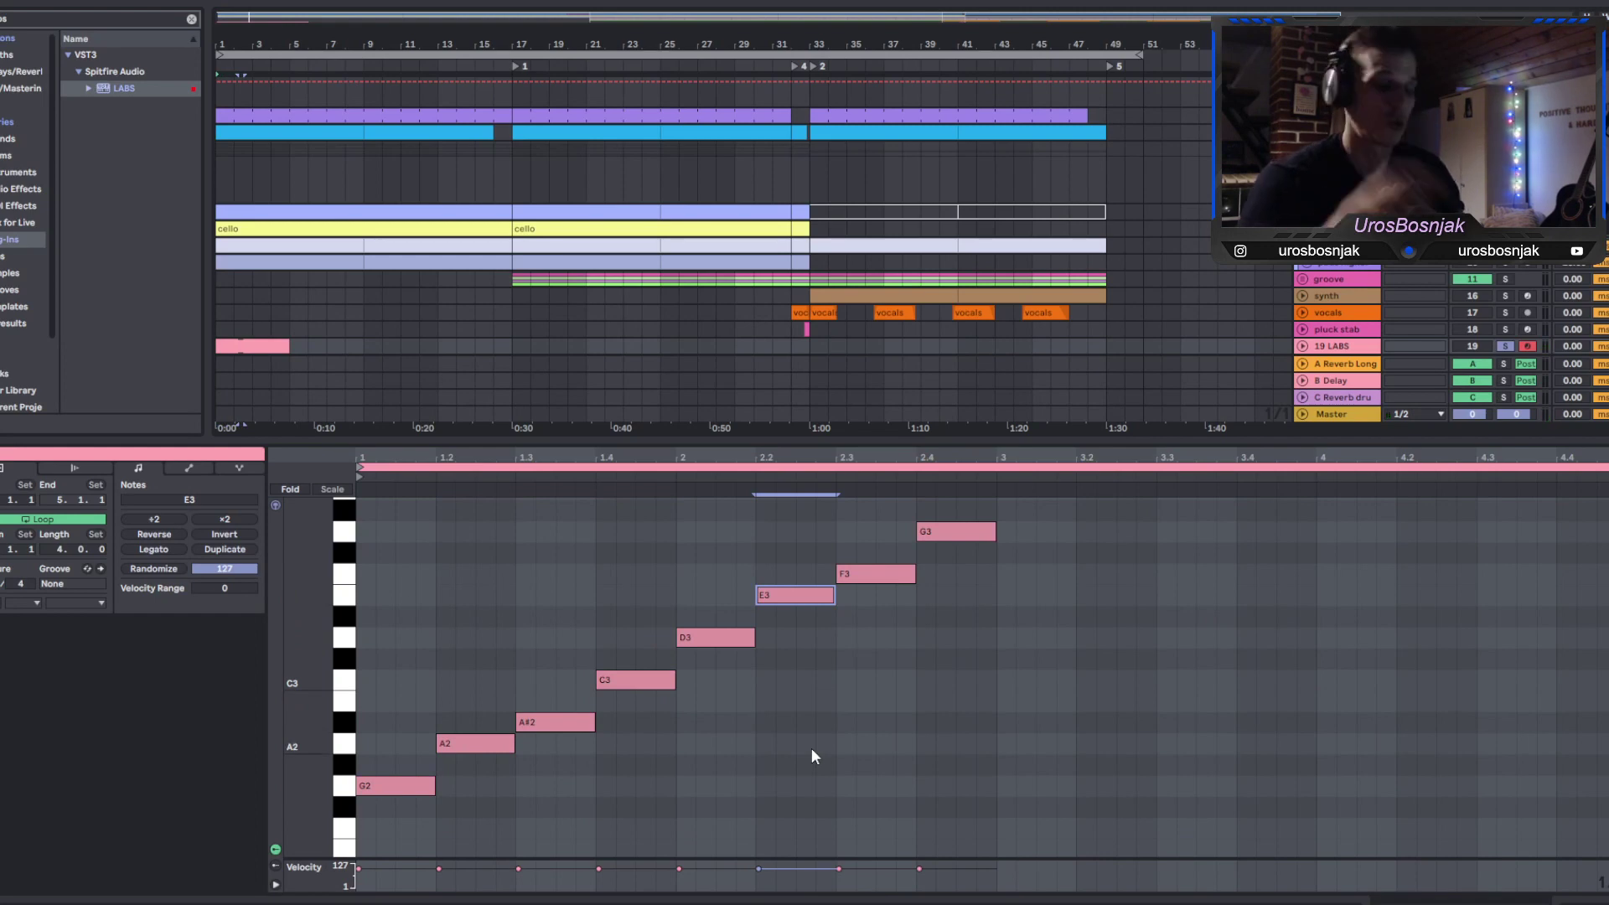
key(space)
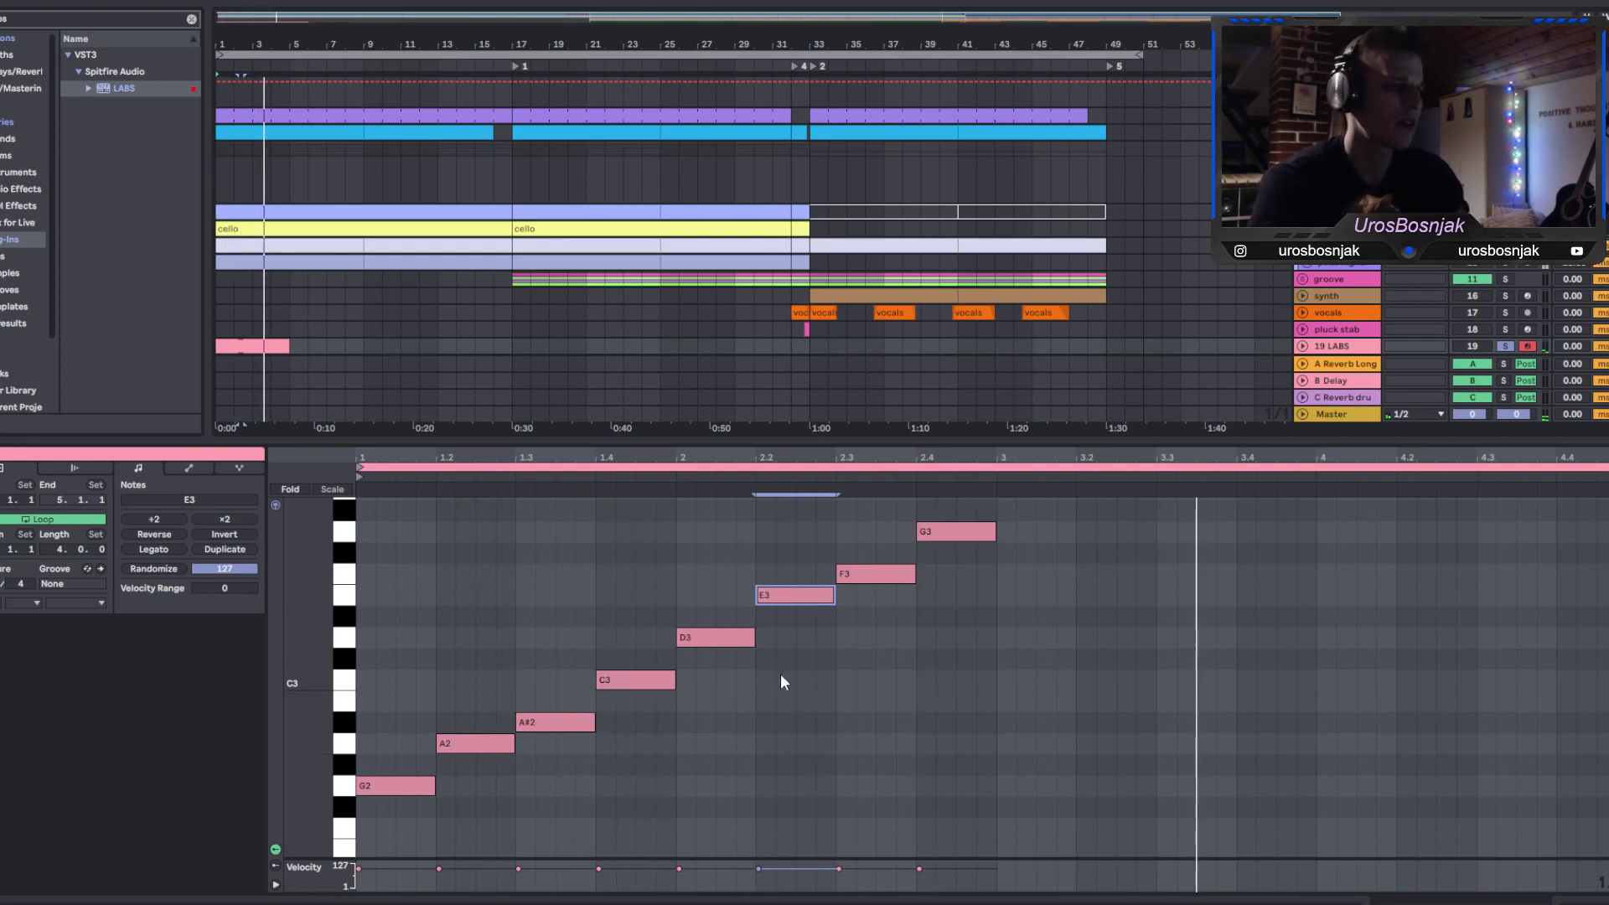
click(811, 691)
key(space)
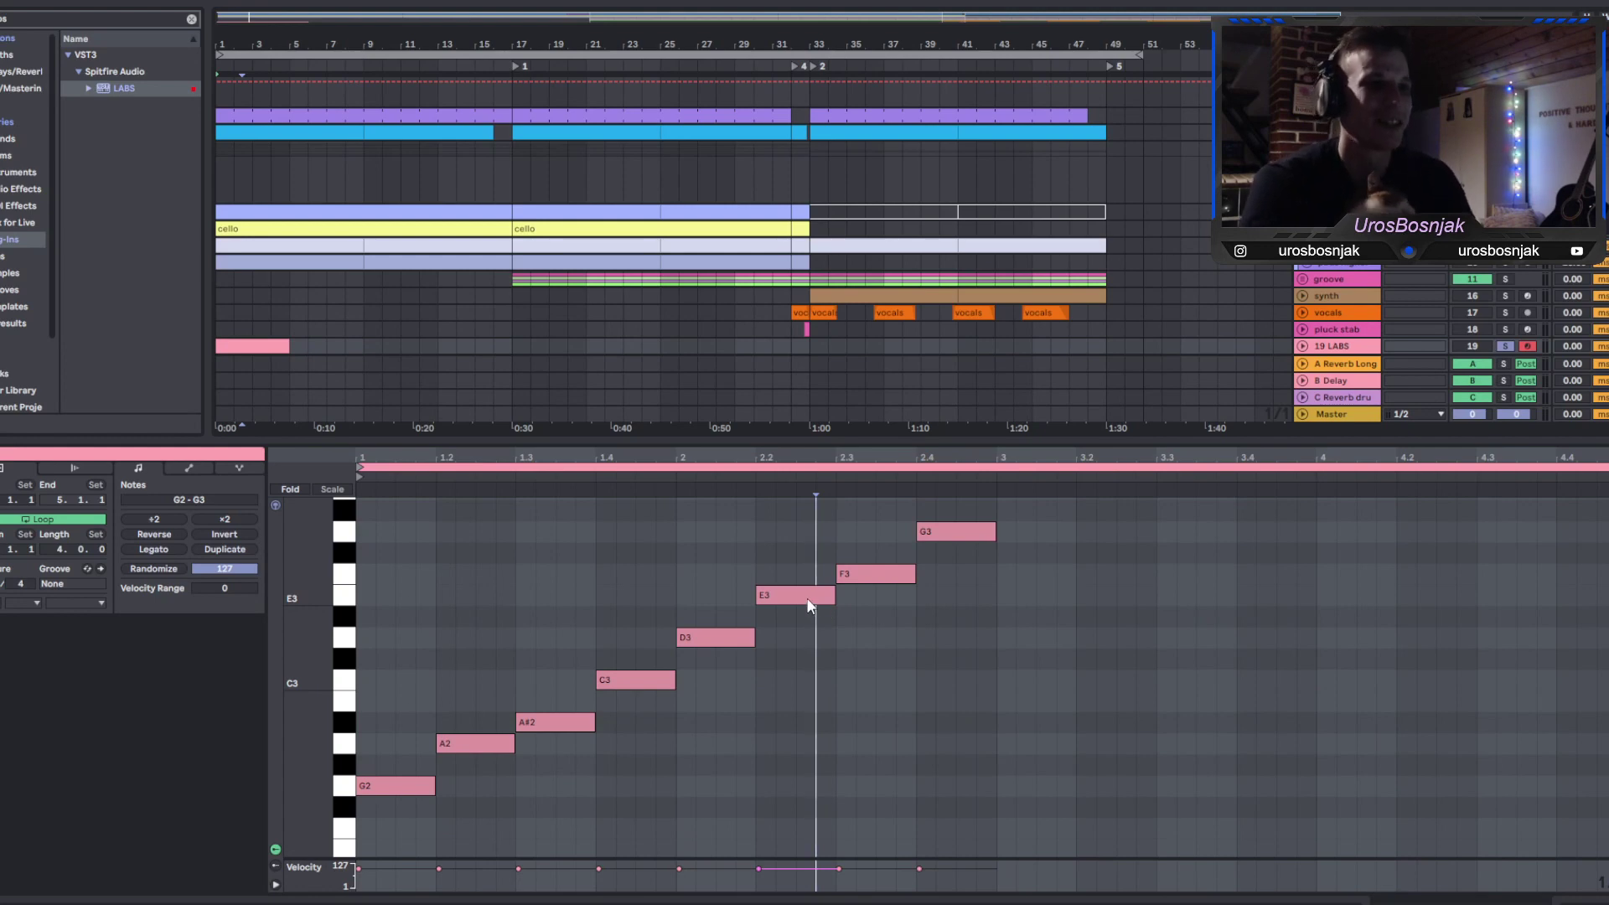
Build a C minor chord from C3, D#3 and G3 on beat 2 of bar 2 and select its notes to compare them.
drag(797, 598, 801, 551)
drag(788, 700, 784, 513)
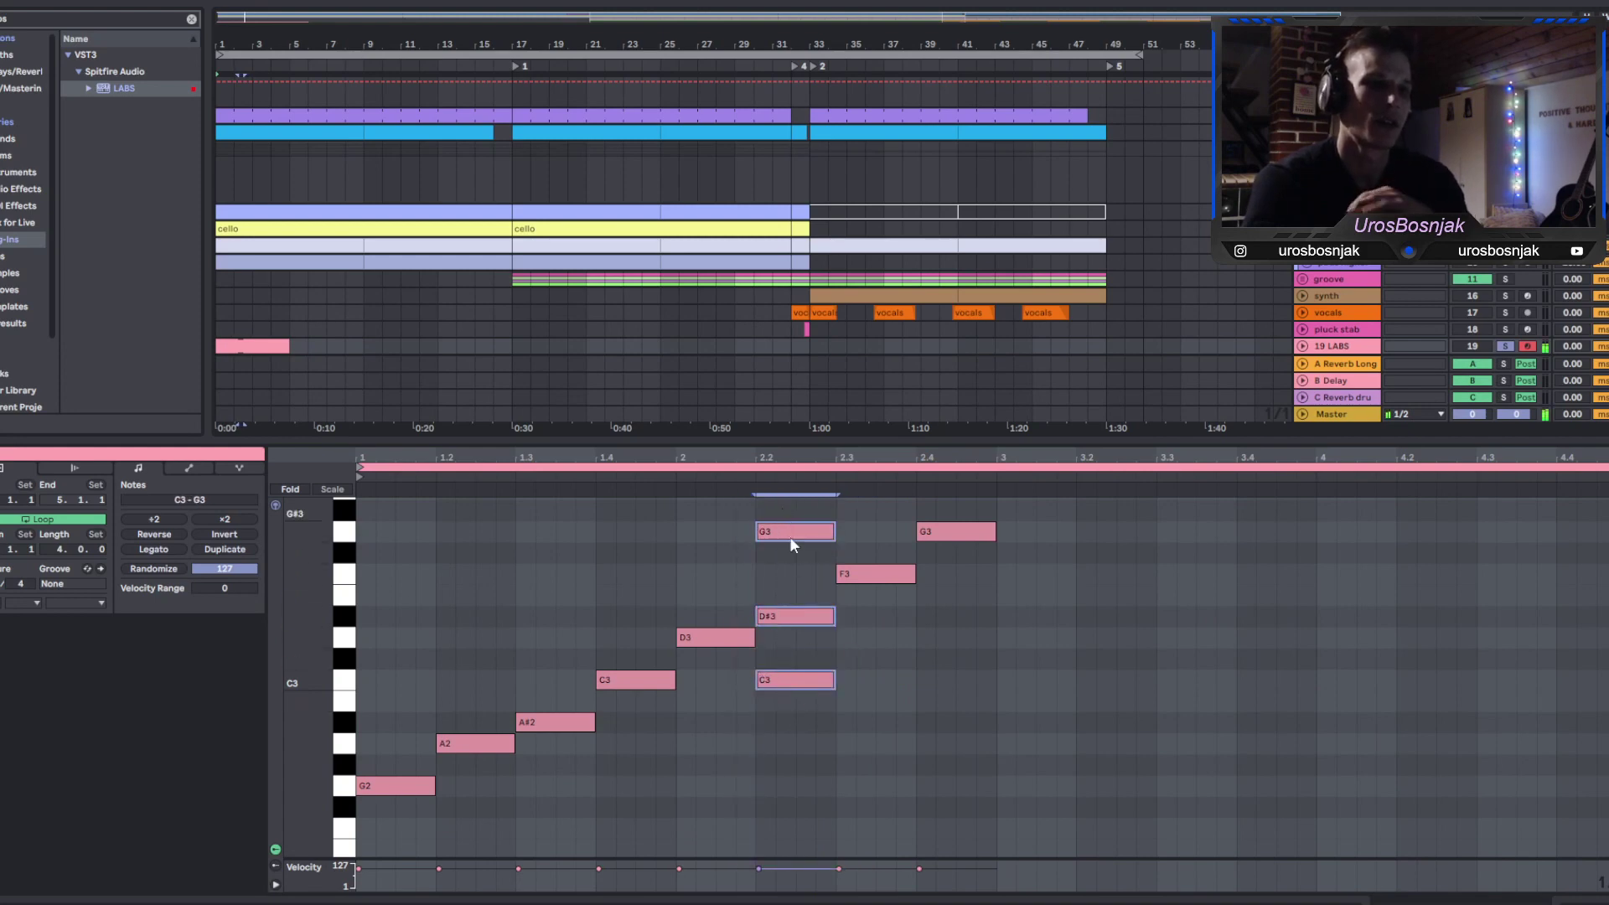
click(856, 637)
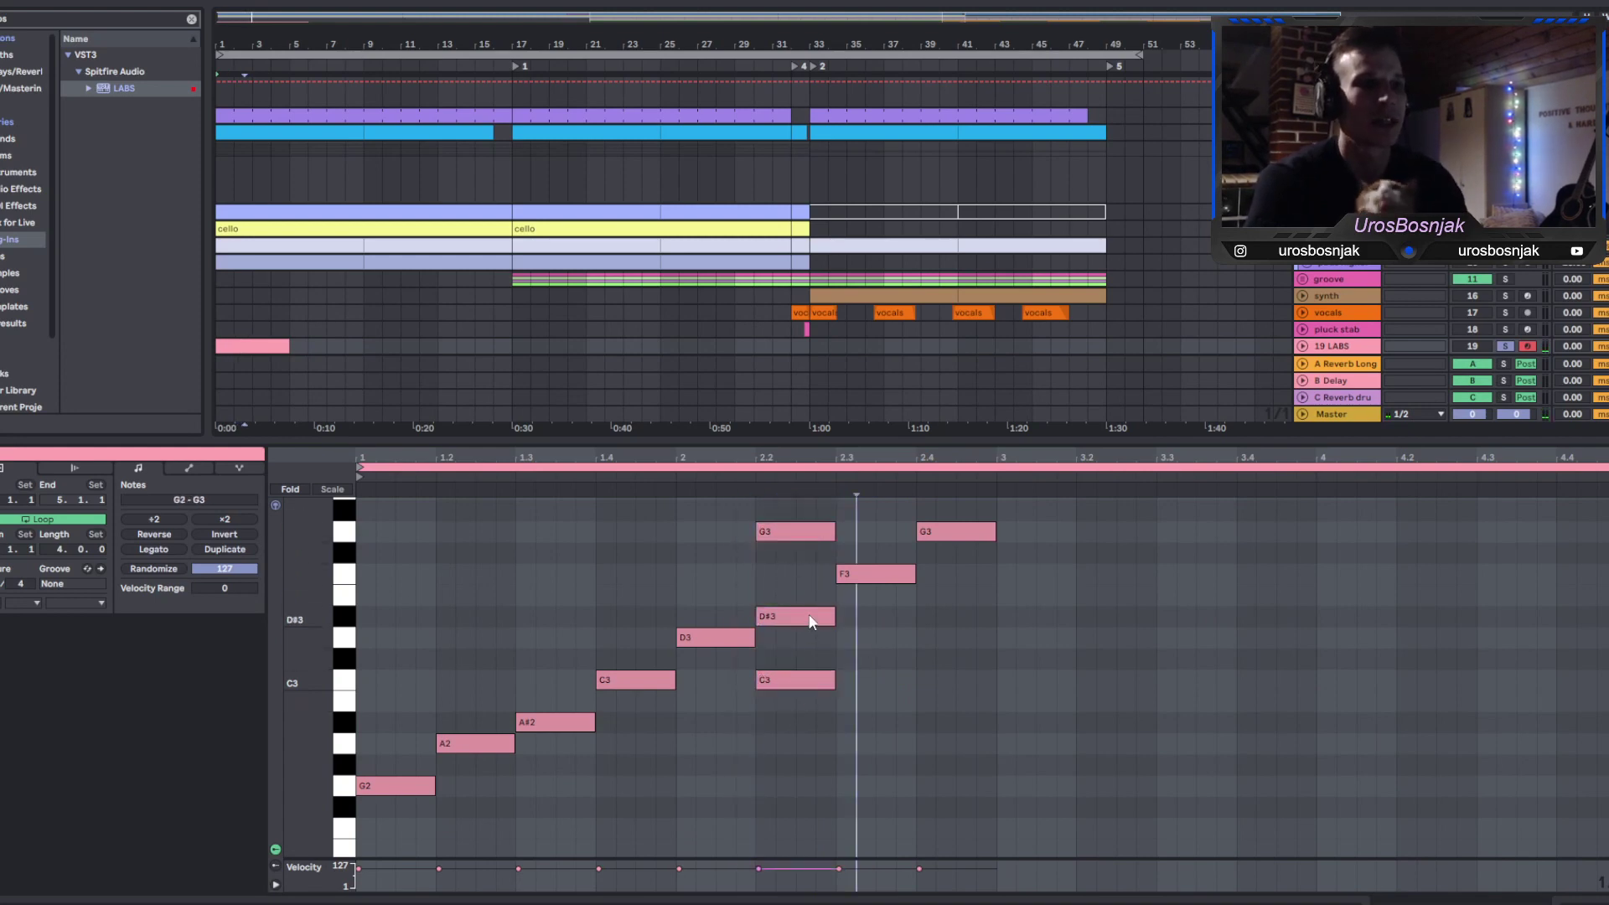
drag(806, 715, 795, 521)
click(857, 651)
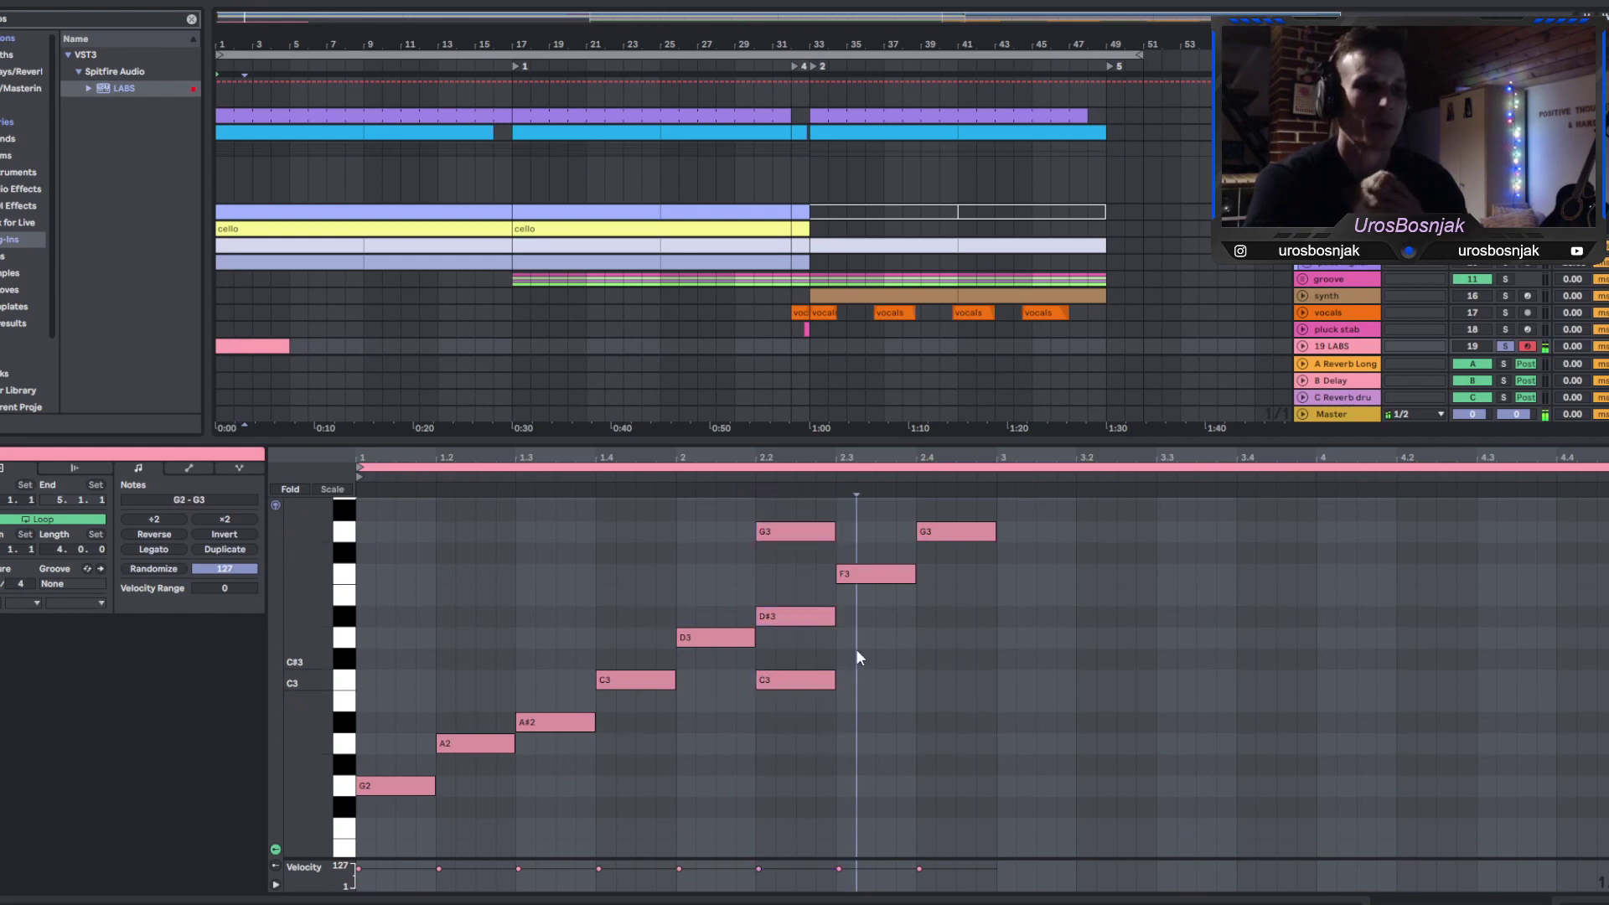
Raise the chord's middle note by a semitone to E3 and select the resulting C major chord.
click(819, 619)
key(Up)
drag(797, 711, 798, 535)
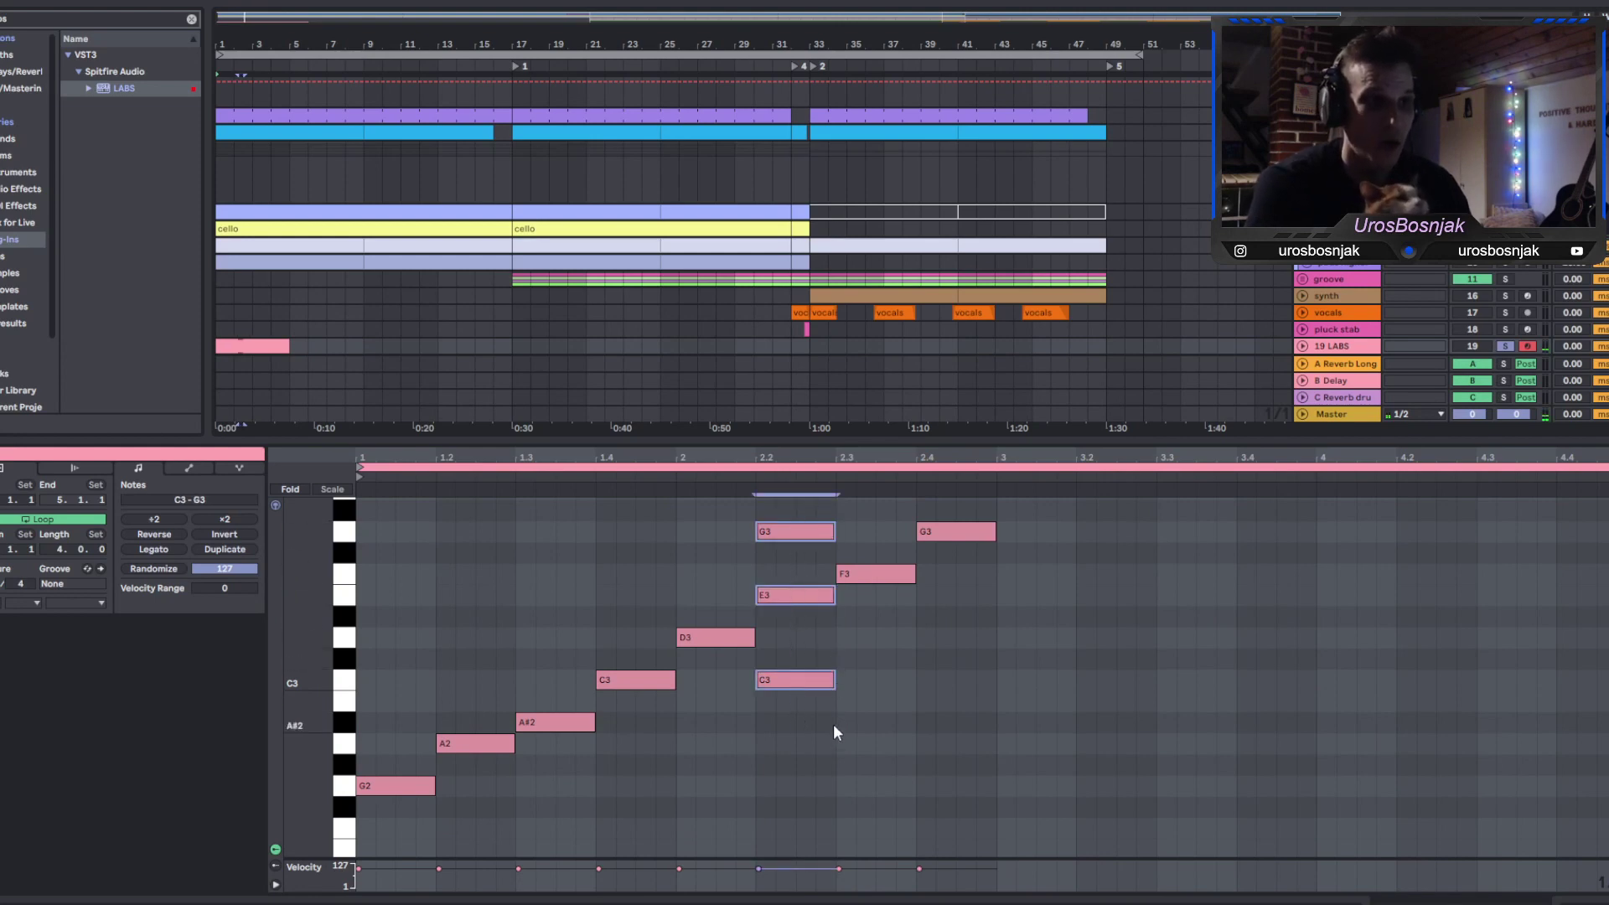
Delete all the demonstration notes from the LABS clip.
drag(1053, 851, 359, 539)
key(Delete)
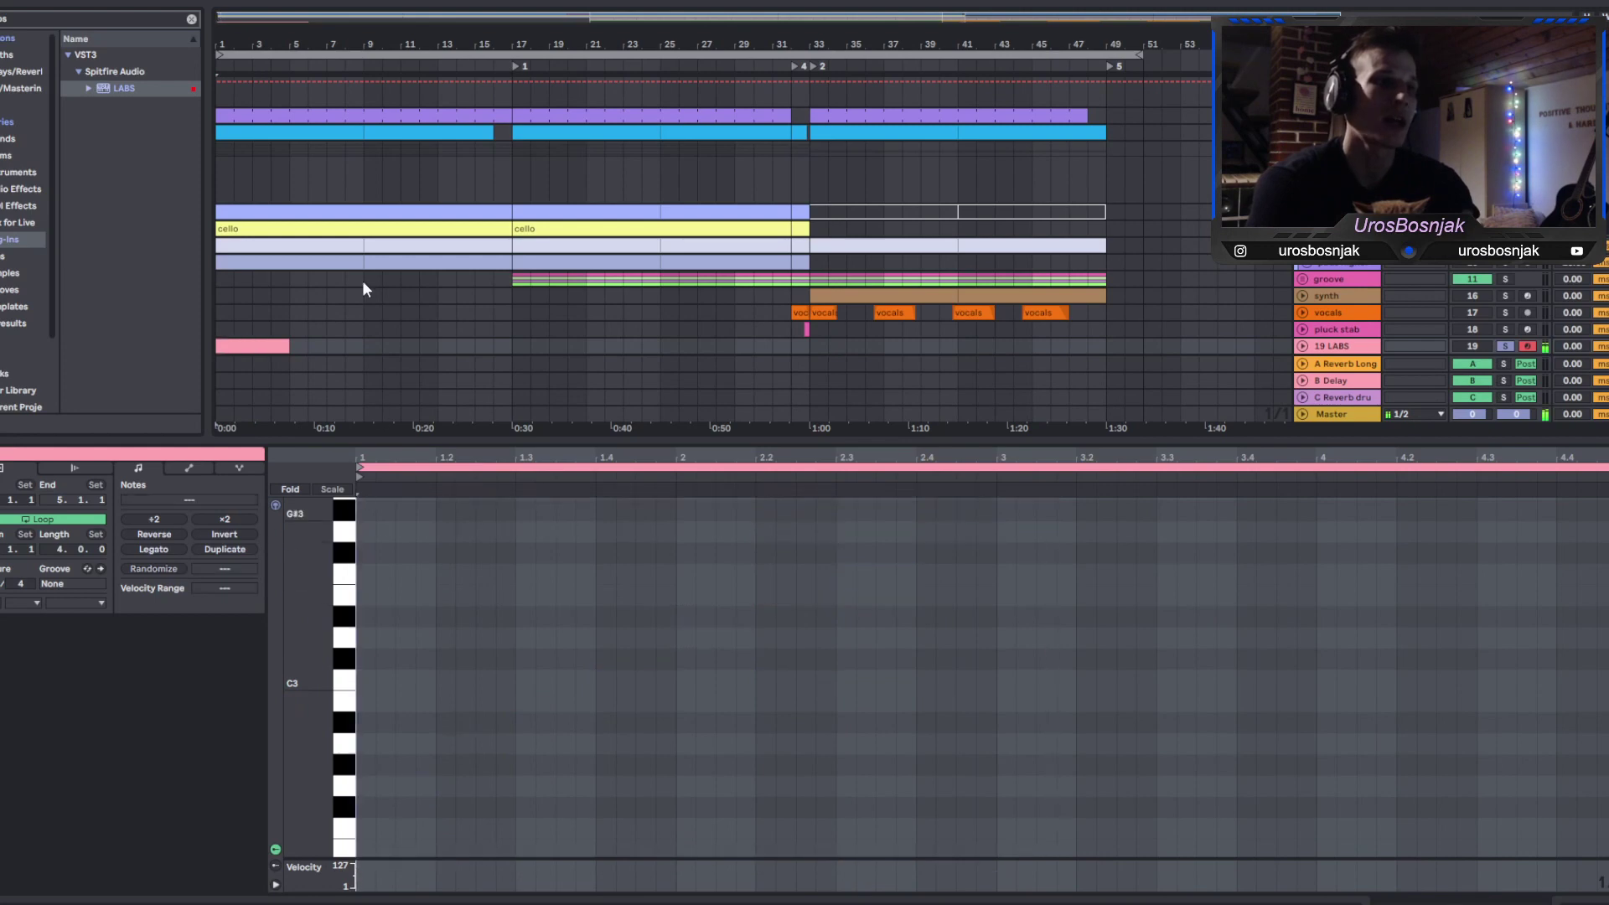
Open the first strings chord clip, select the bar 4 chord to examine it and play the arrangement.
click(346, 212)
drag(649, 777, 652, 587)
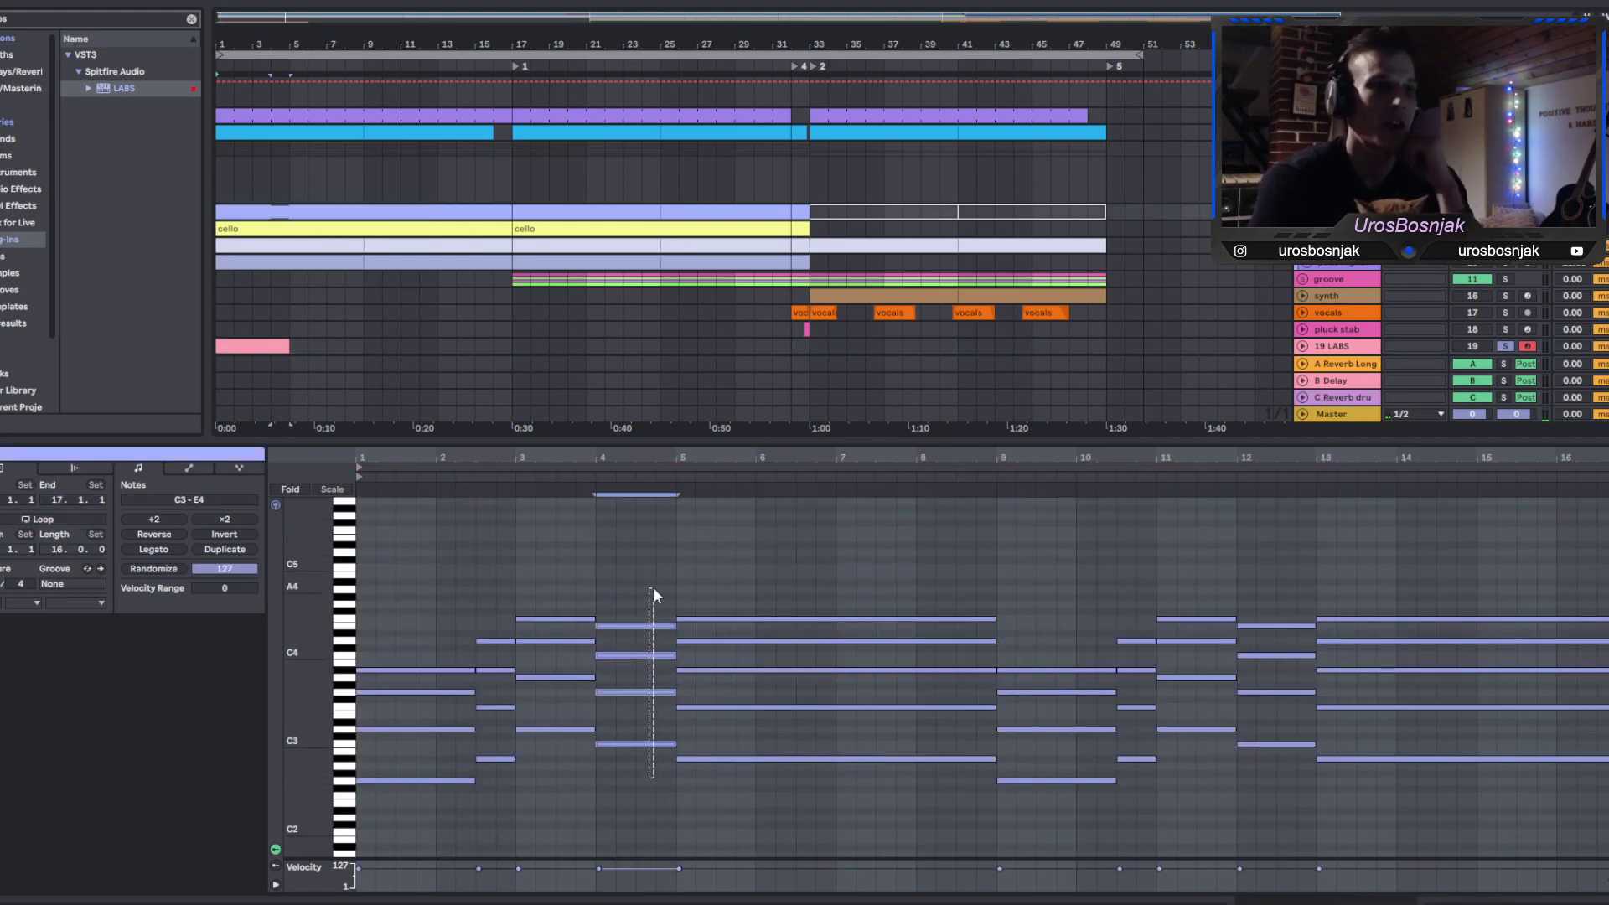
click(715, 742)
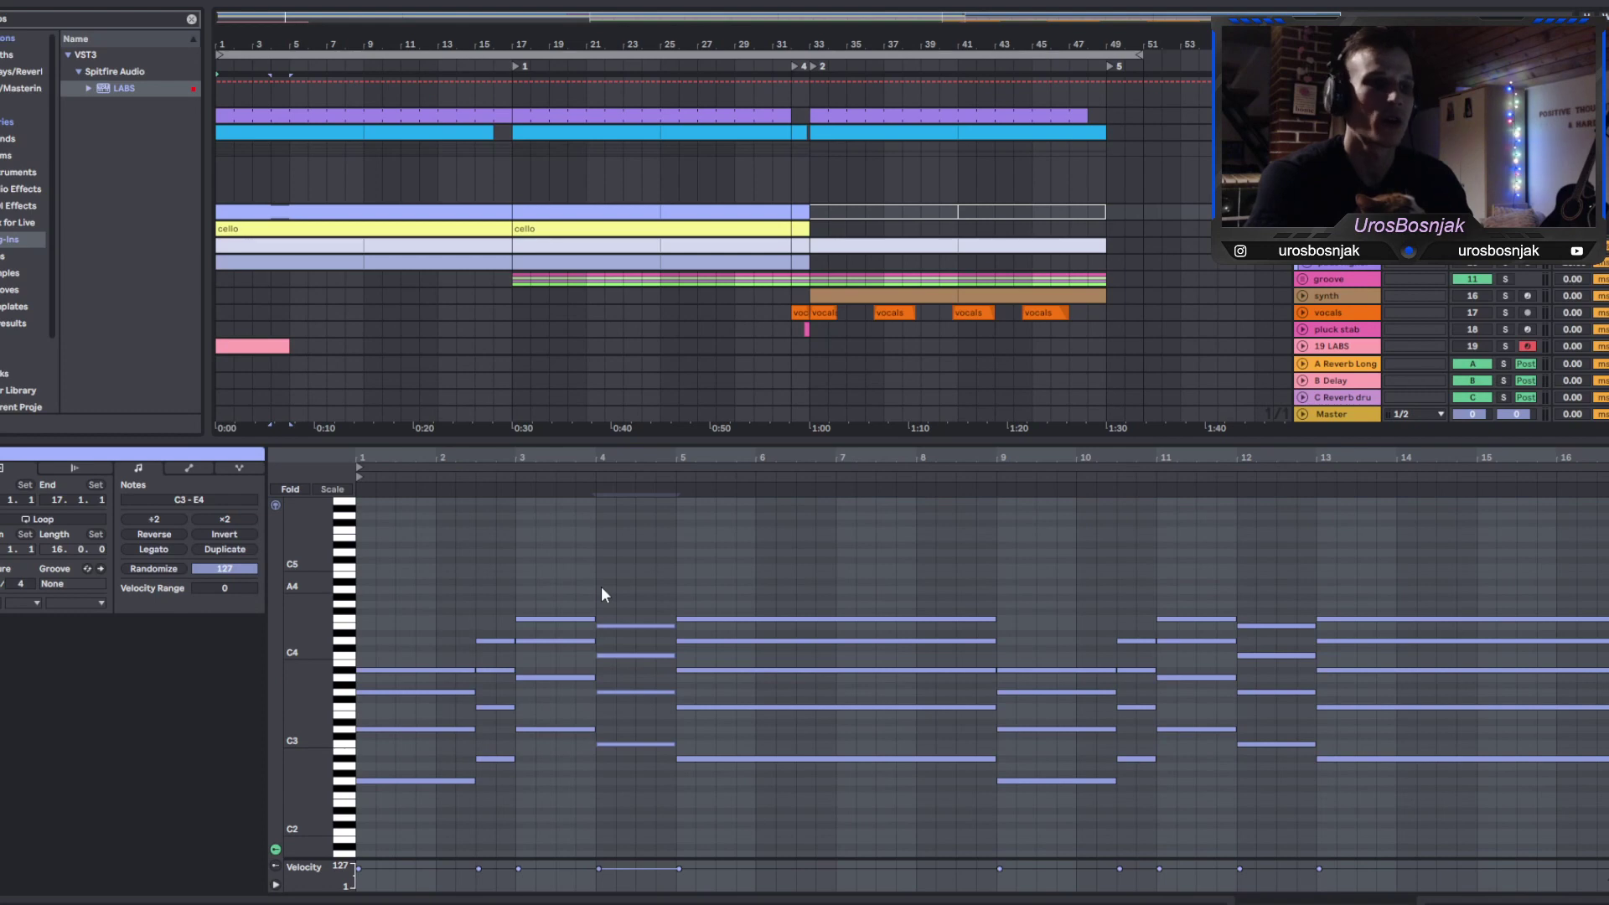
key(space)
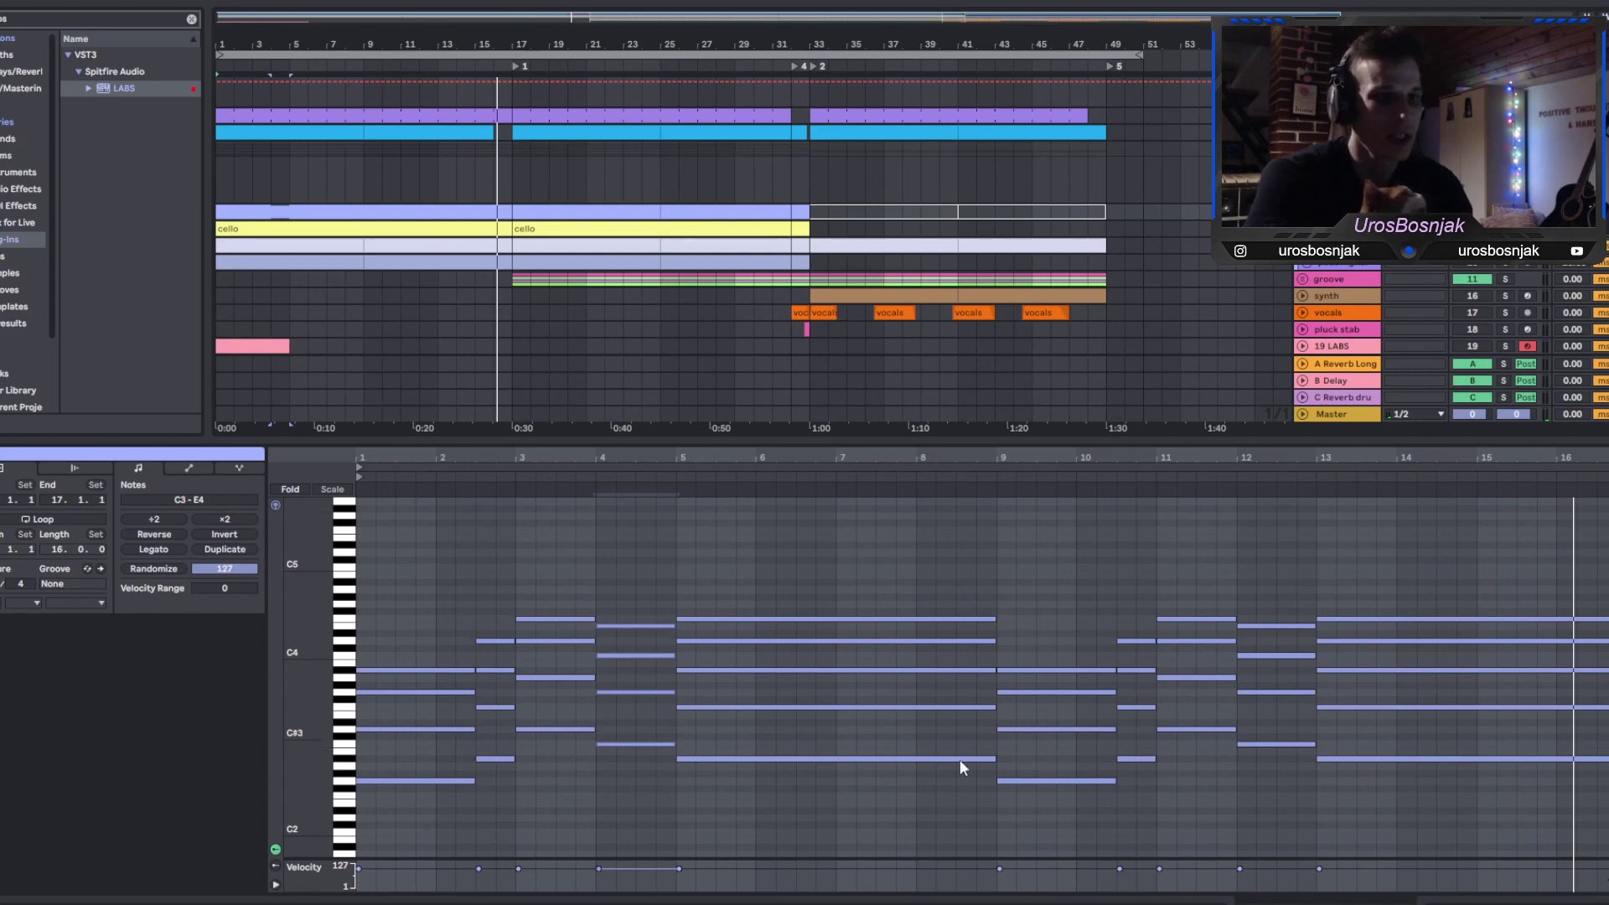
Examine the strings track's device chain, including the Kontakt instrument window and the effects from Vinyl Distortion to Compressor.
key(shift+Tab)
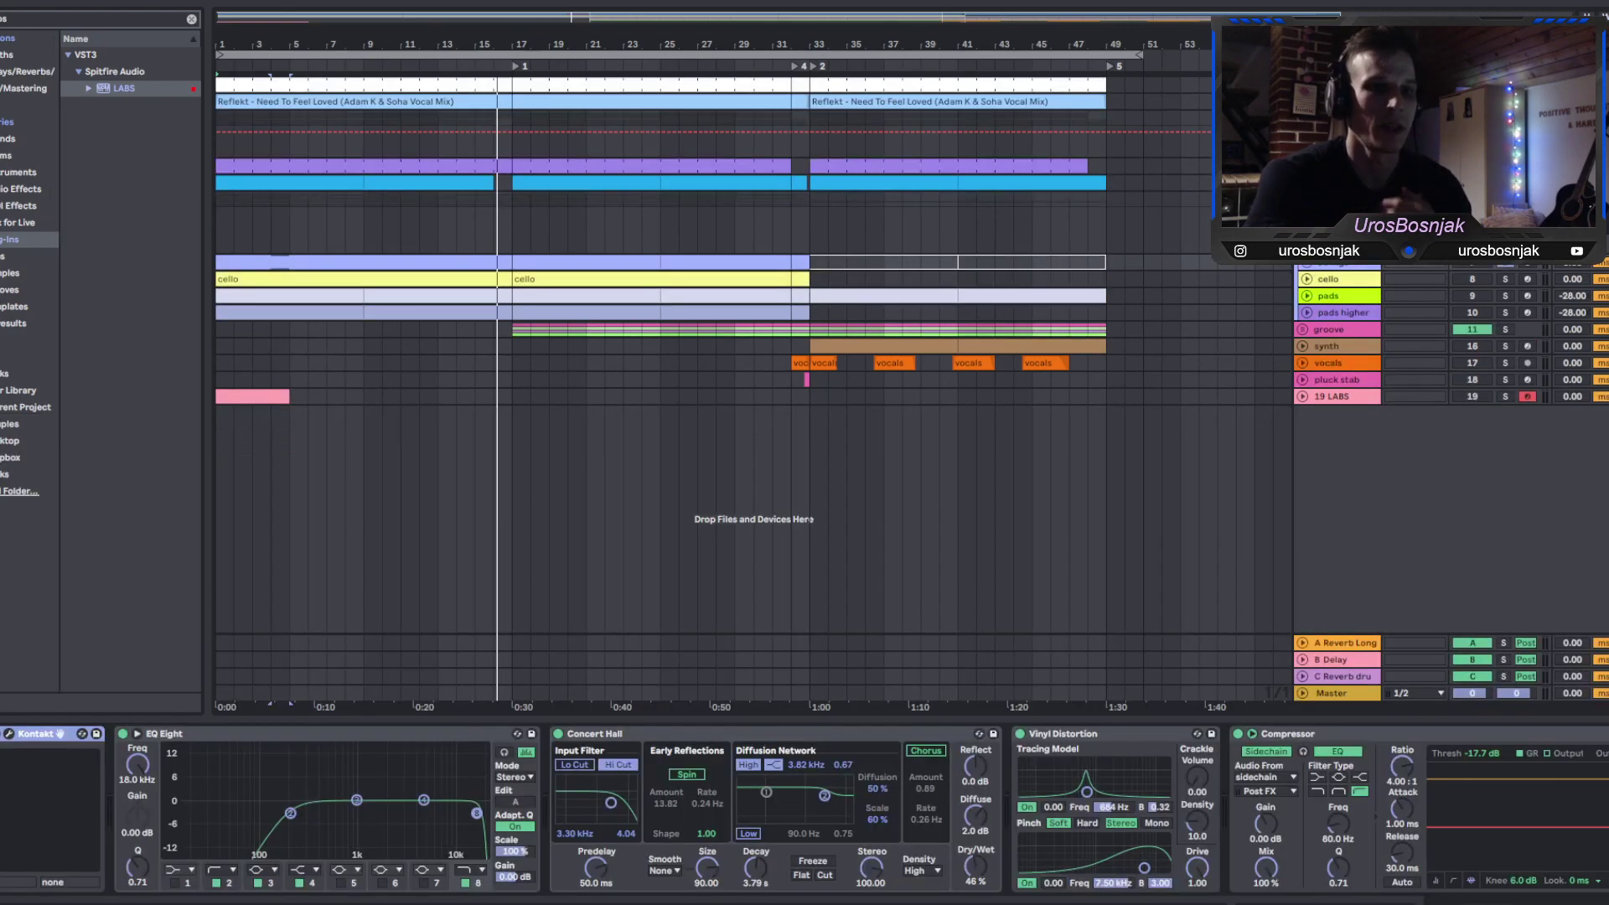
click(10, 735)
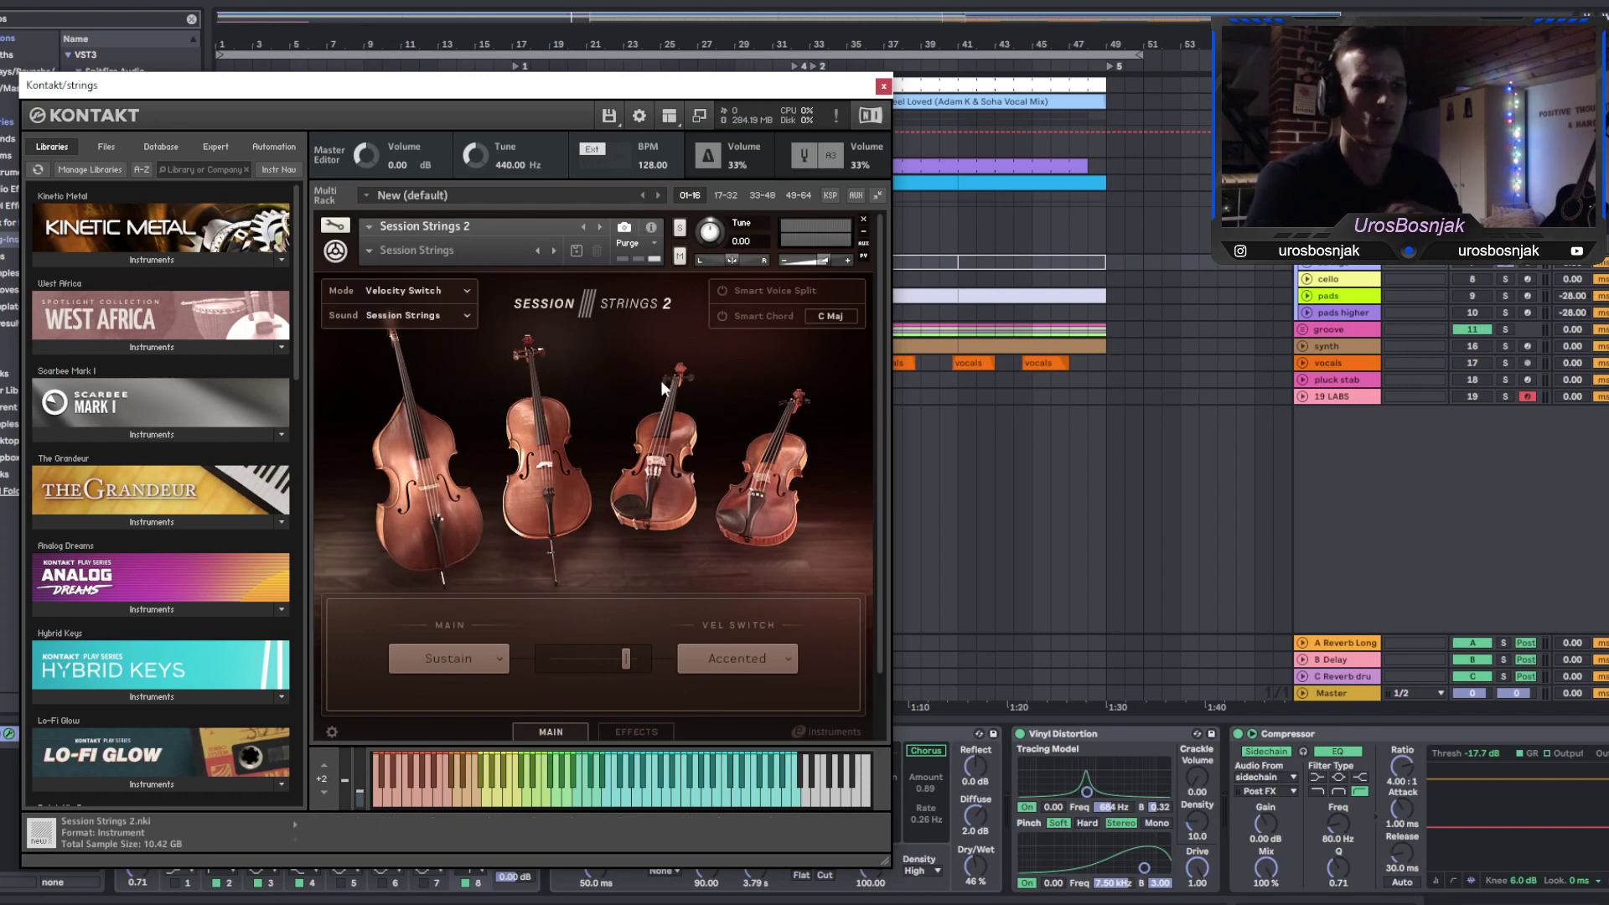
click(882, 86)
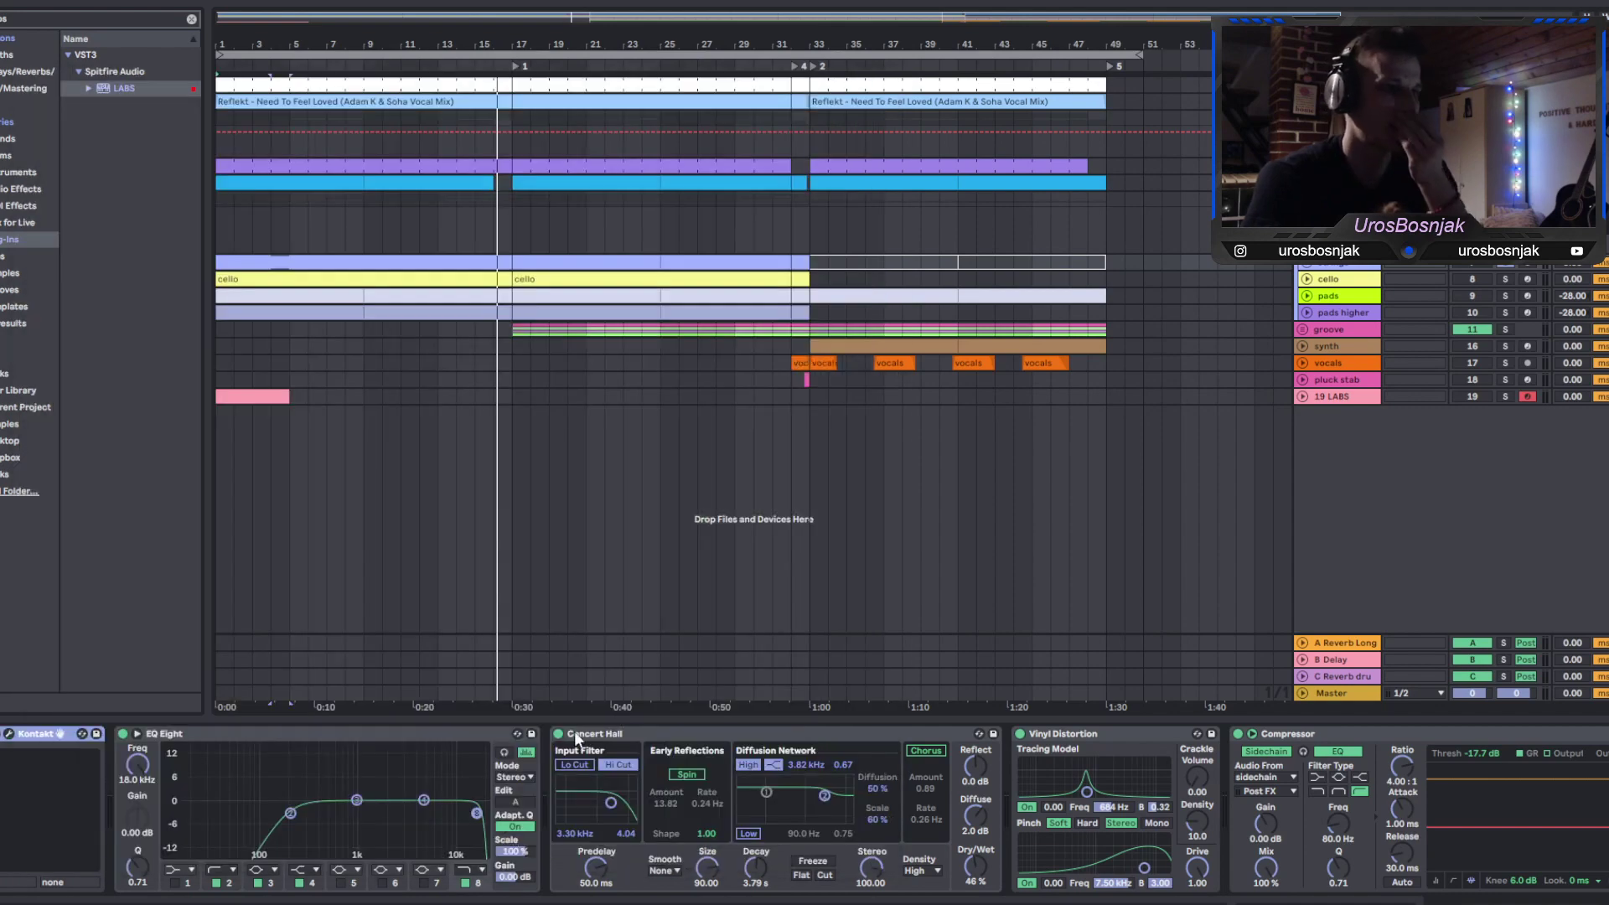
click(1105, 734)
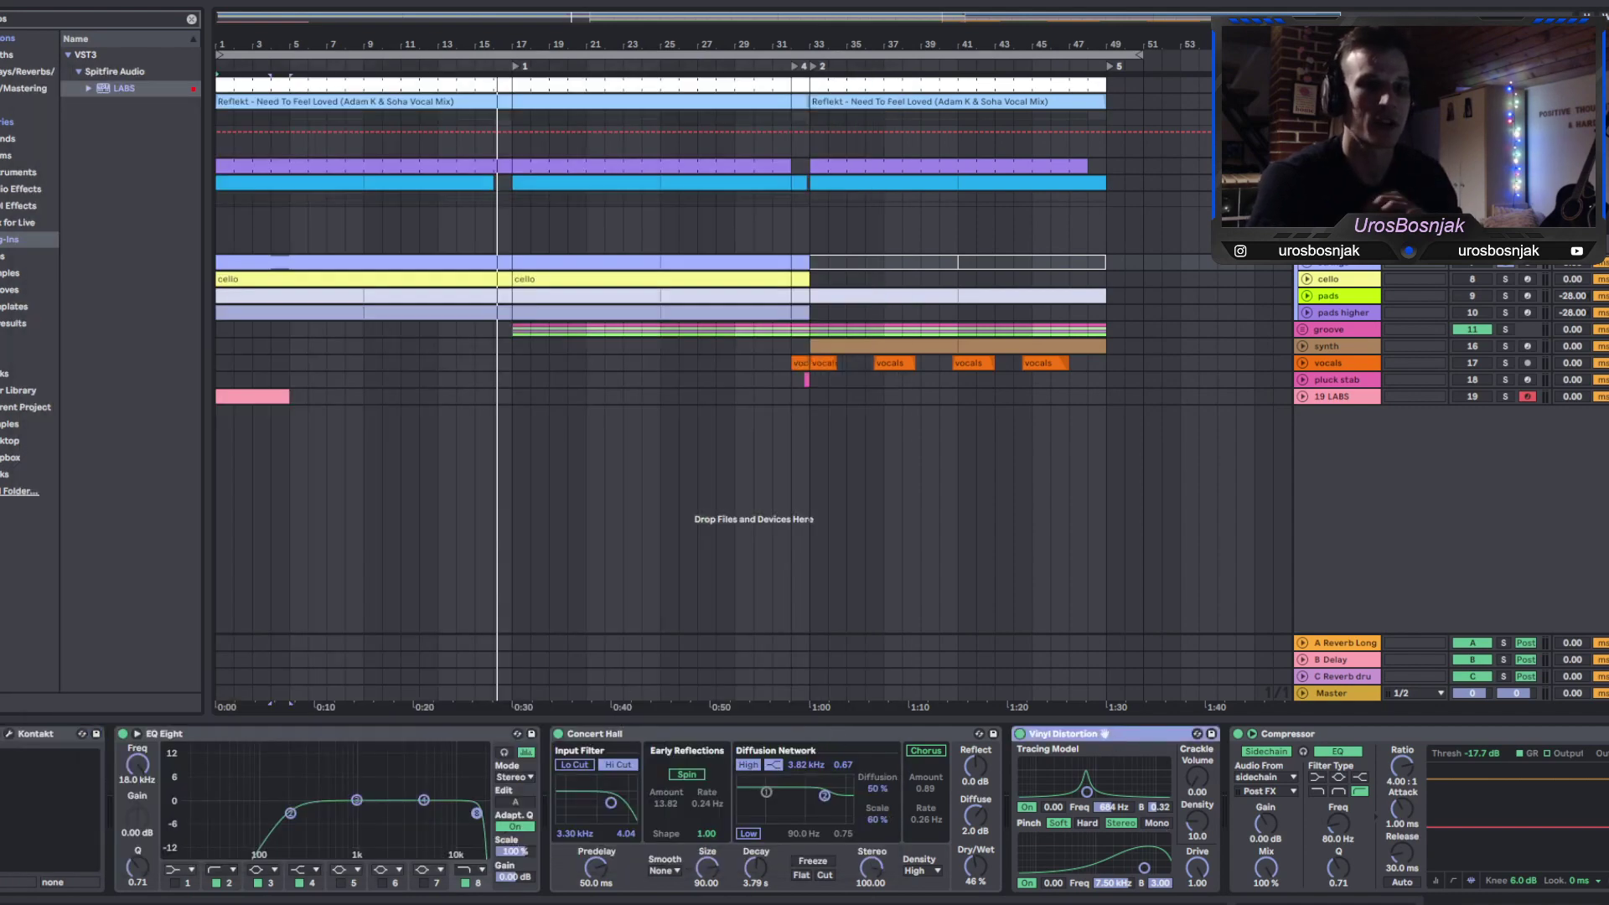
scroll(1422, 813, right, 3)
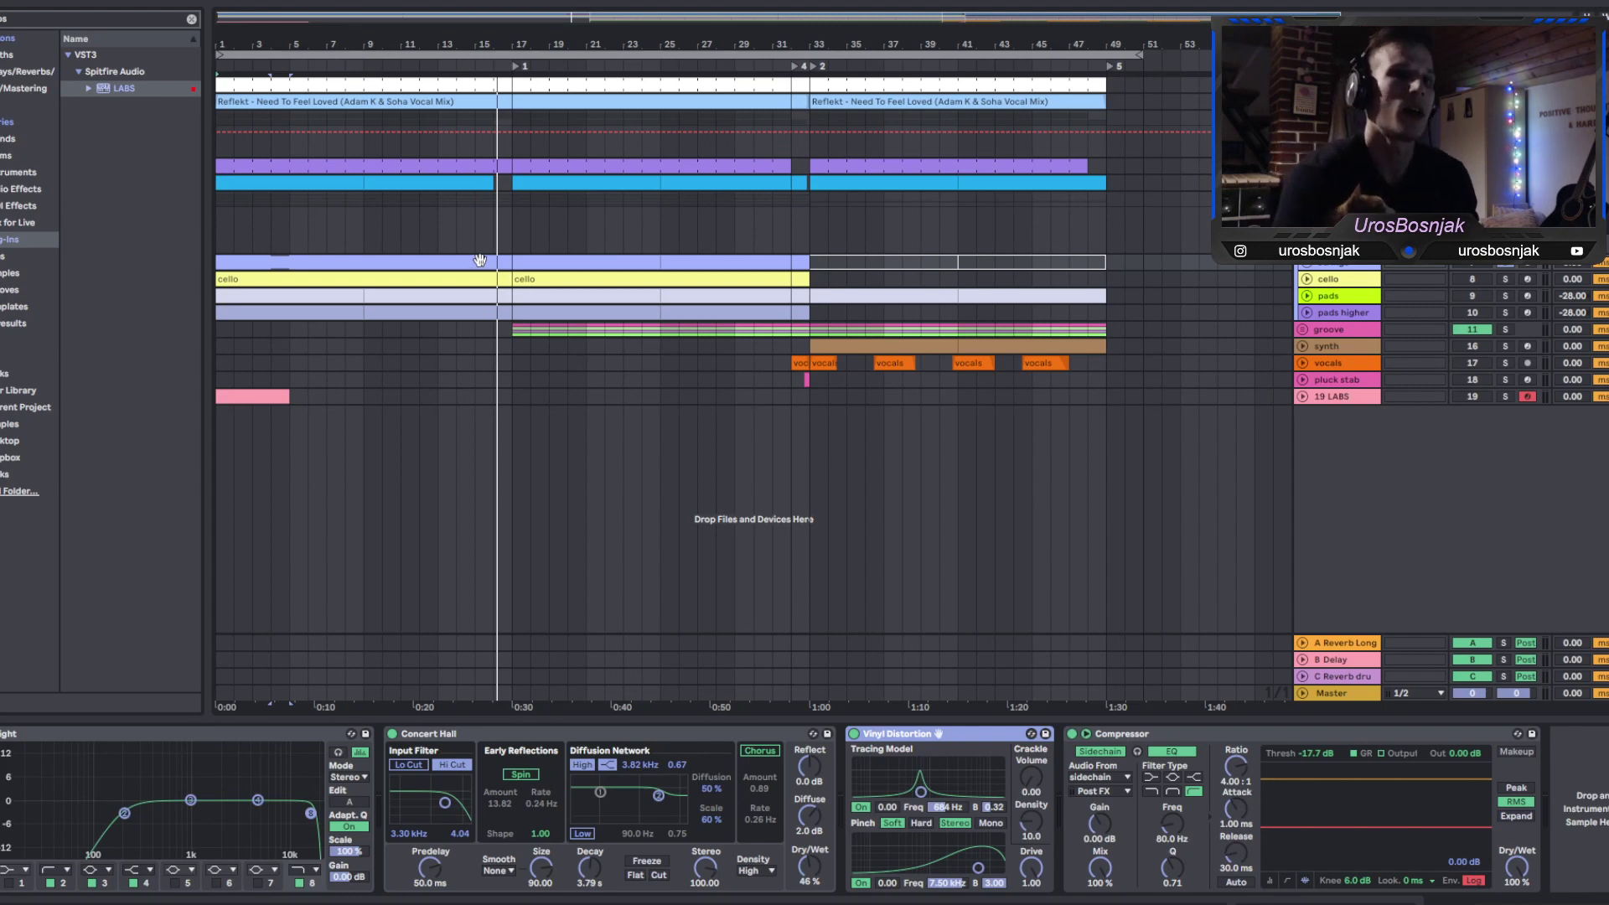
Solo the cello track, open its first clip in the note editor and play it.
click(1354, 282)
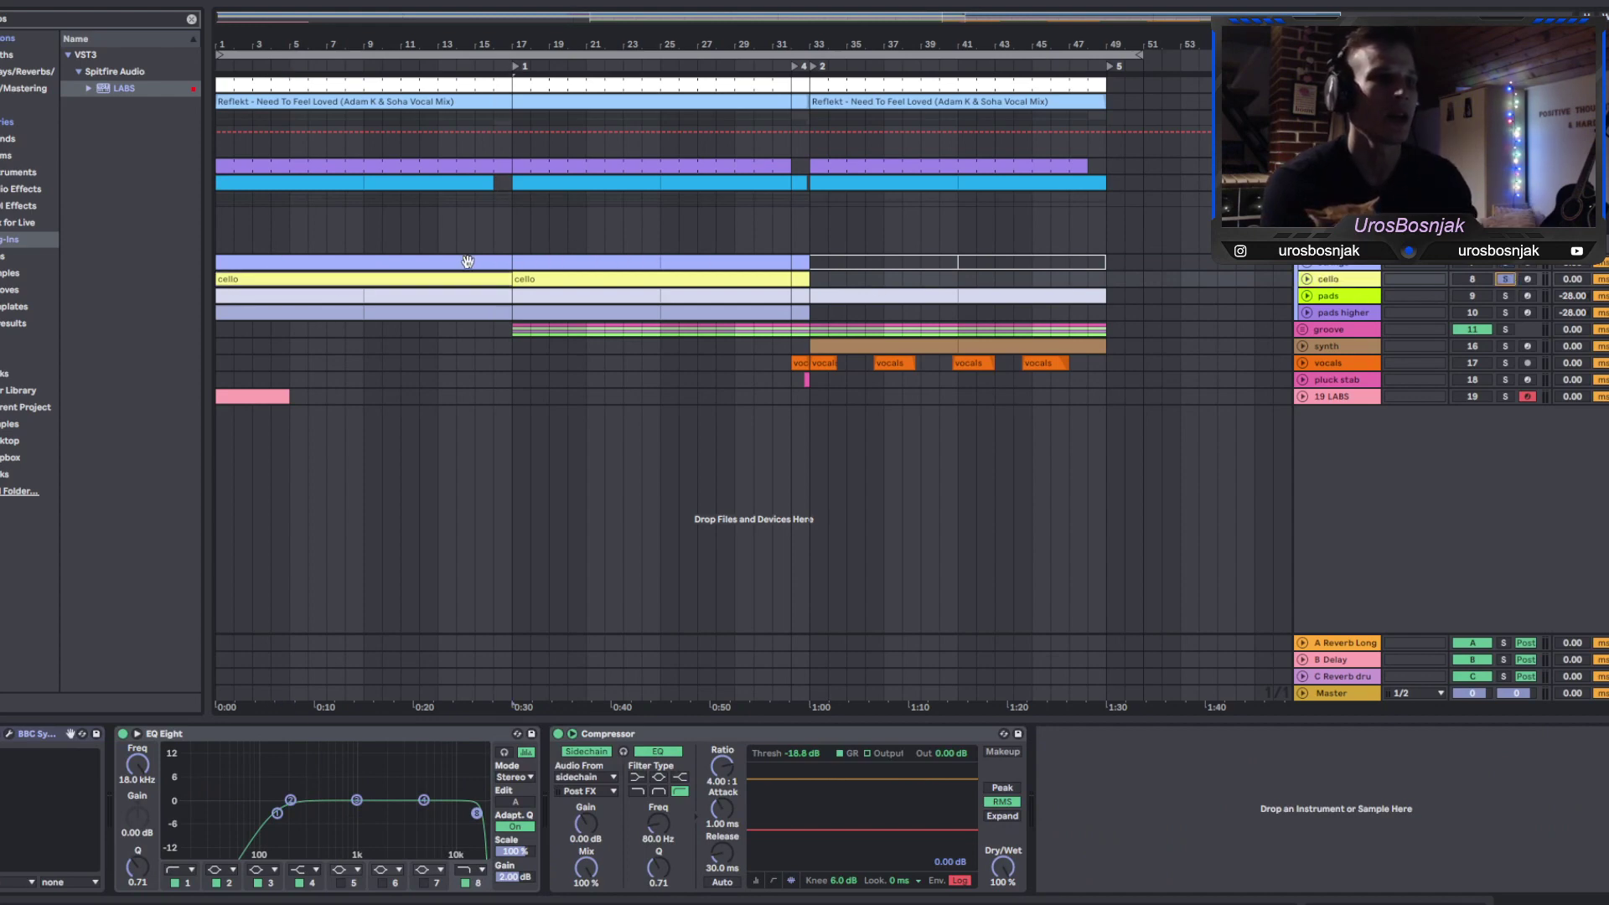
double_click(440, 274)
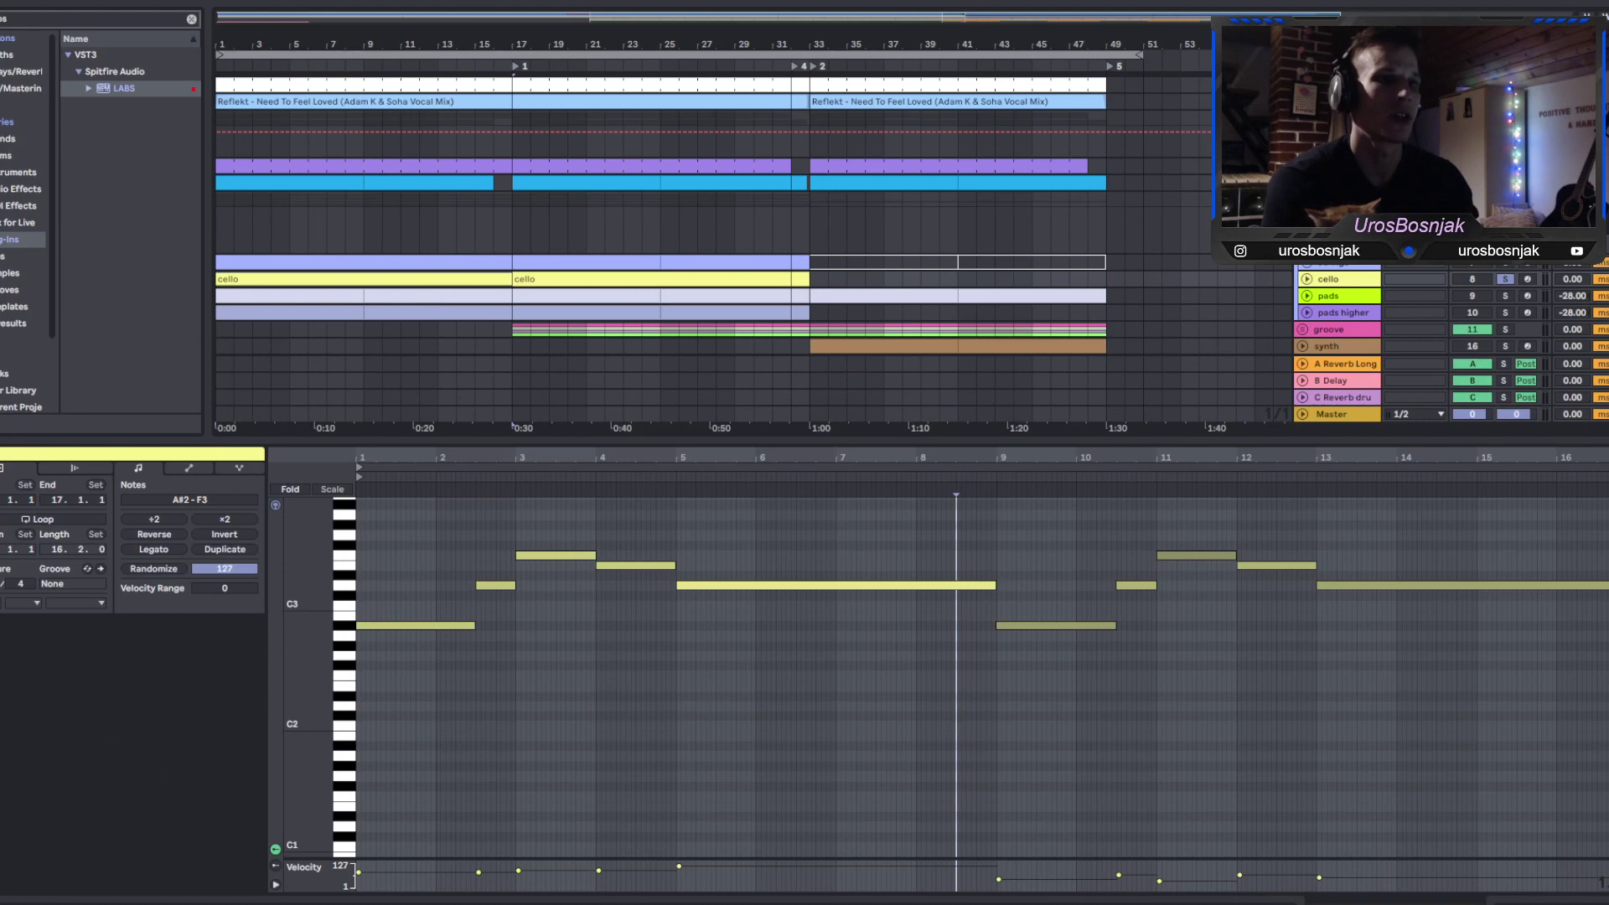
key(space)
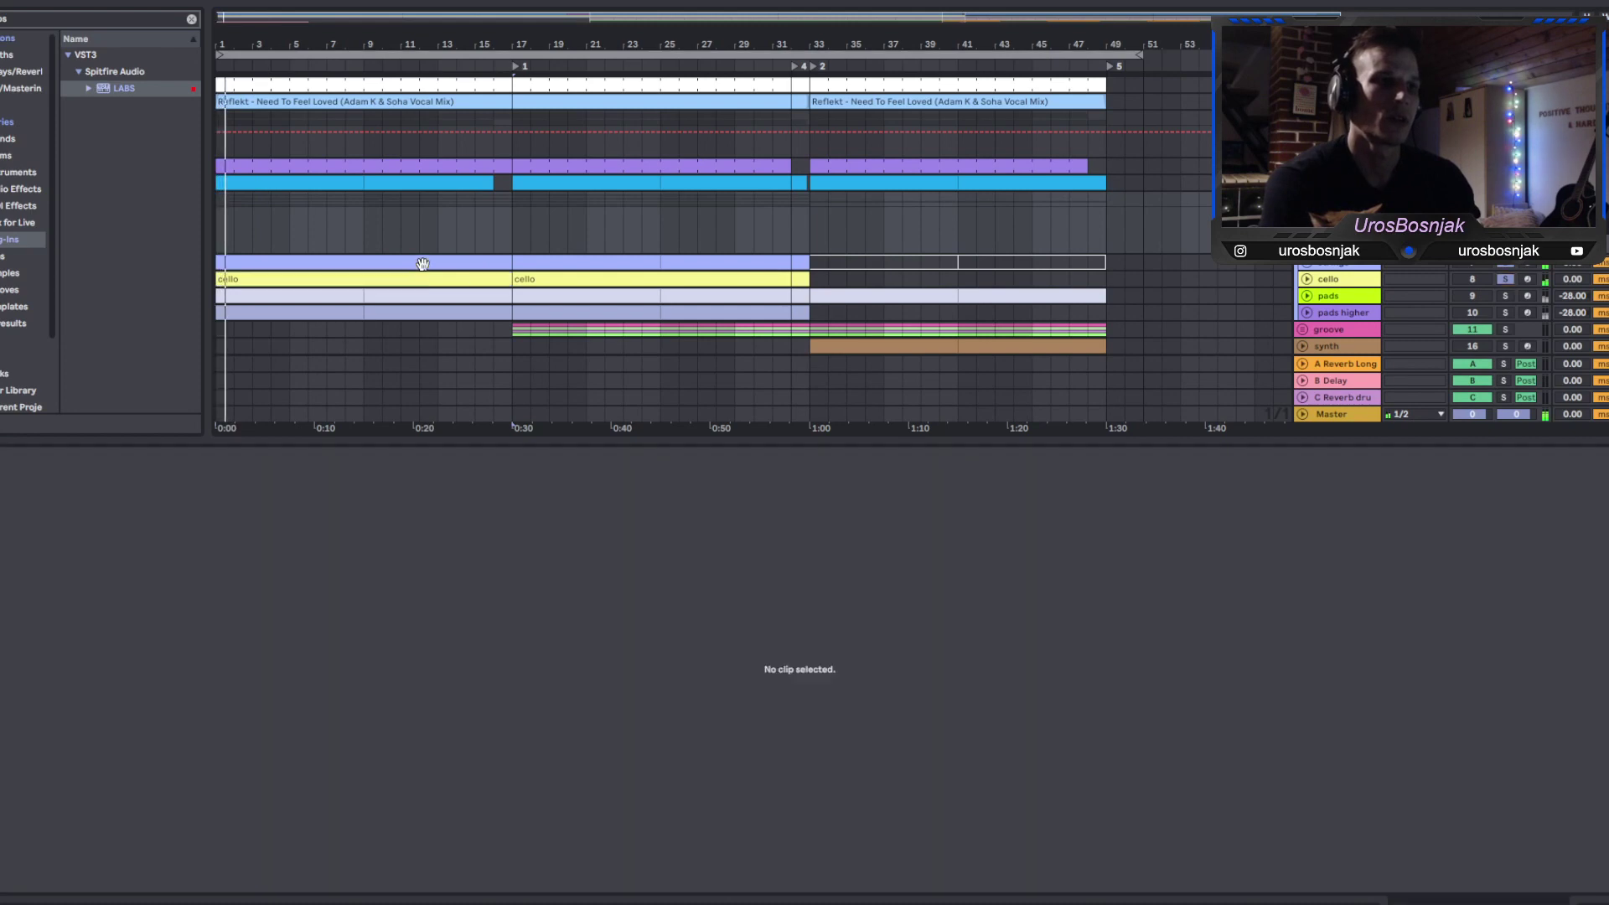
Show the first cello and strings clips together in the note editor to compare them, and return to the strings track's devices.
click(437, 273)
click(423, 267)
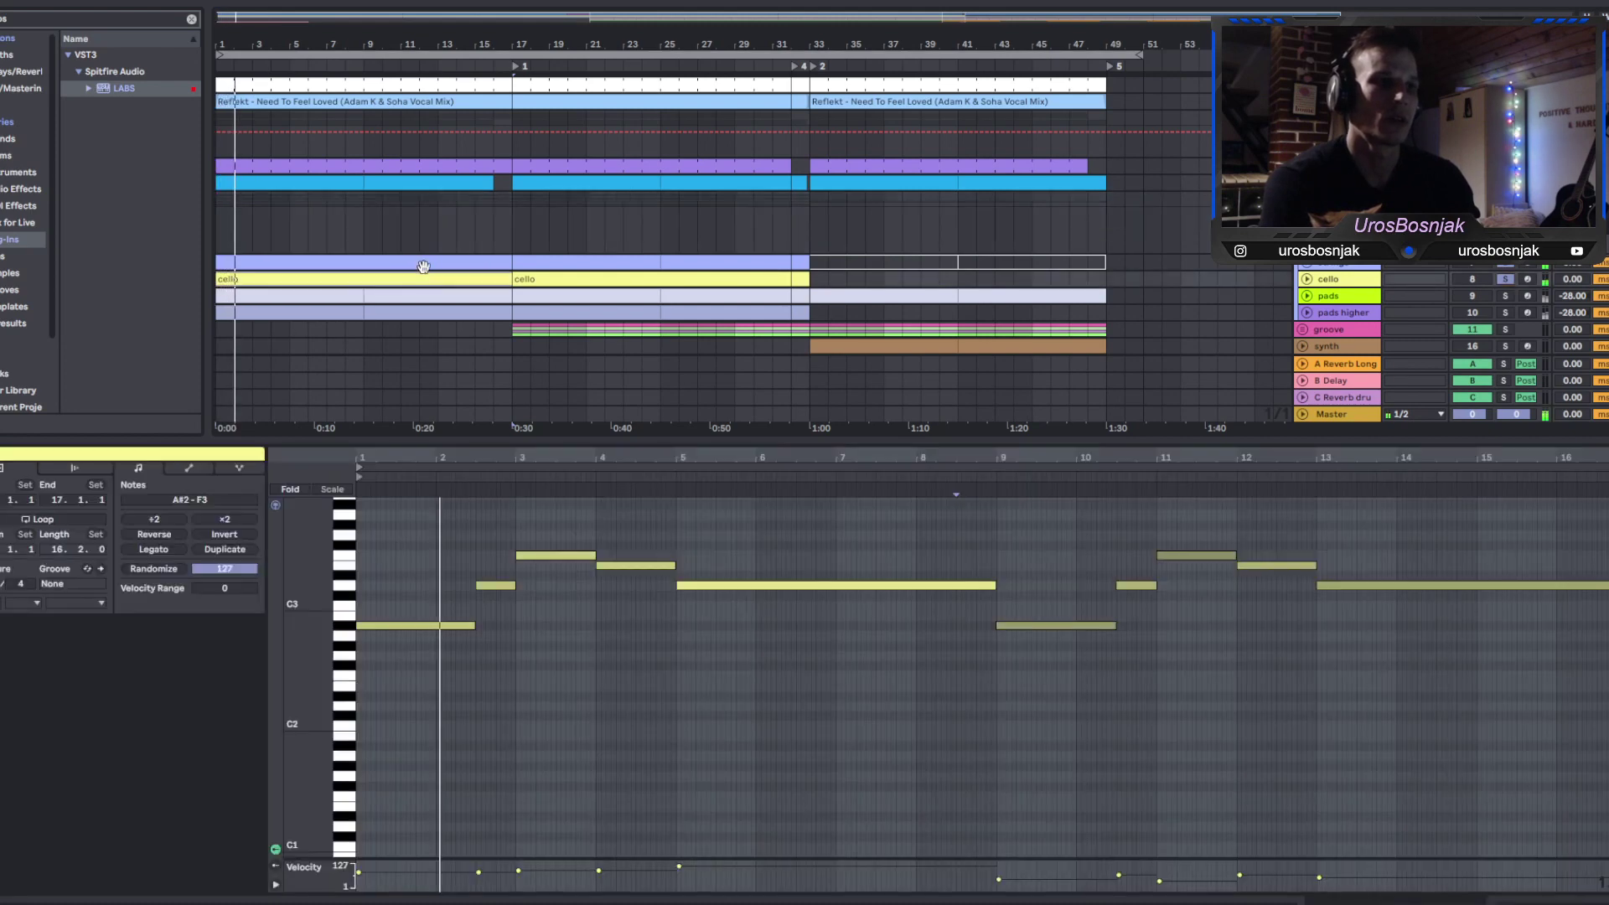
shift+click(423, 262)
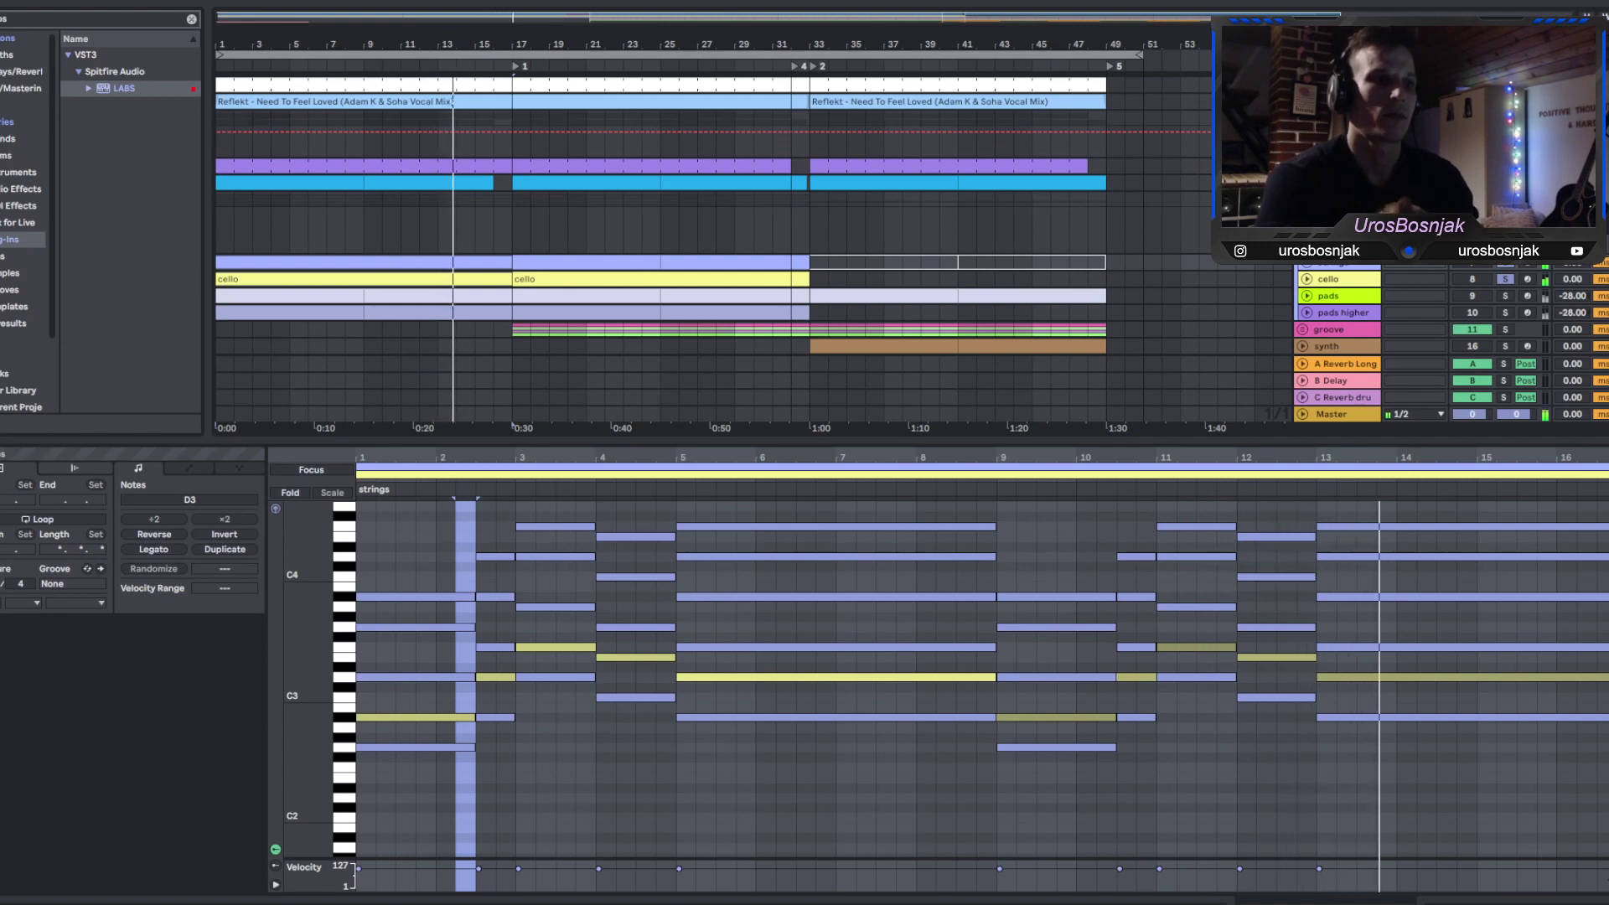
click(379, 308)
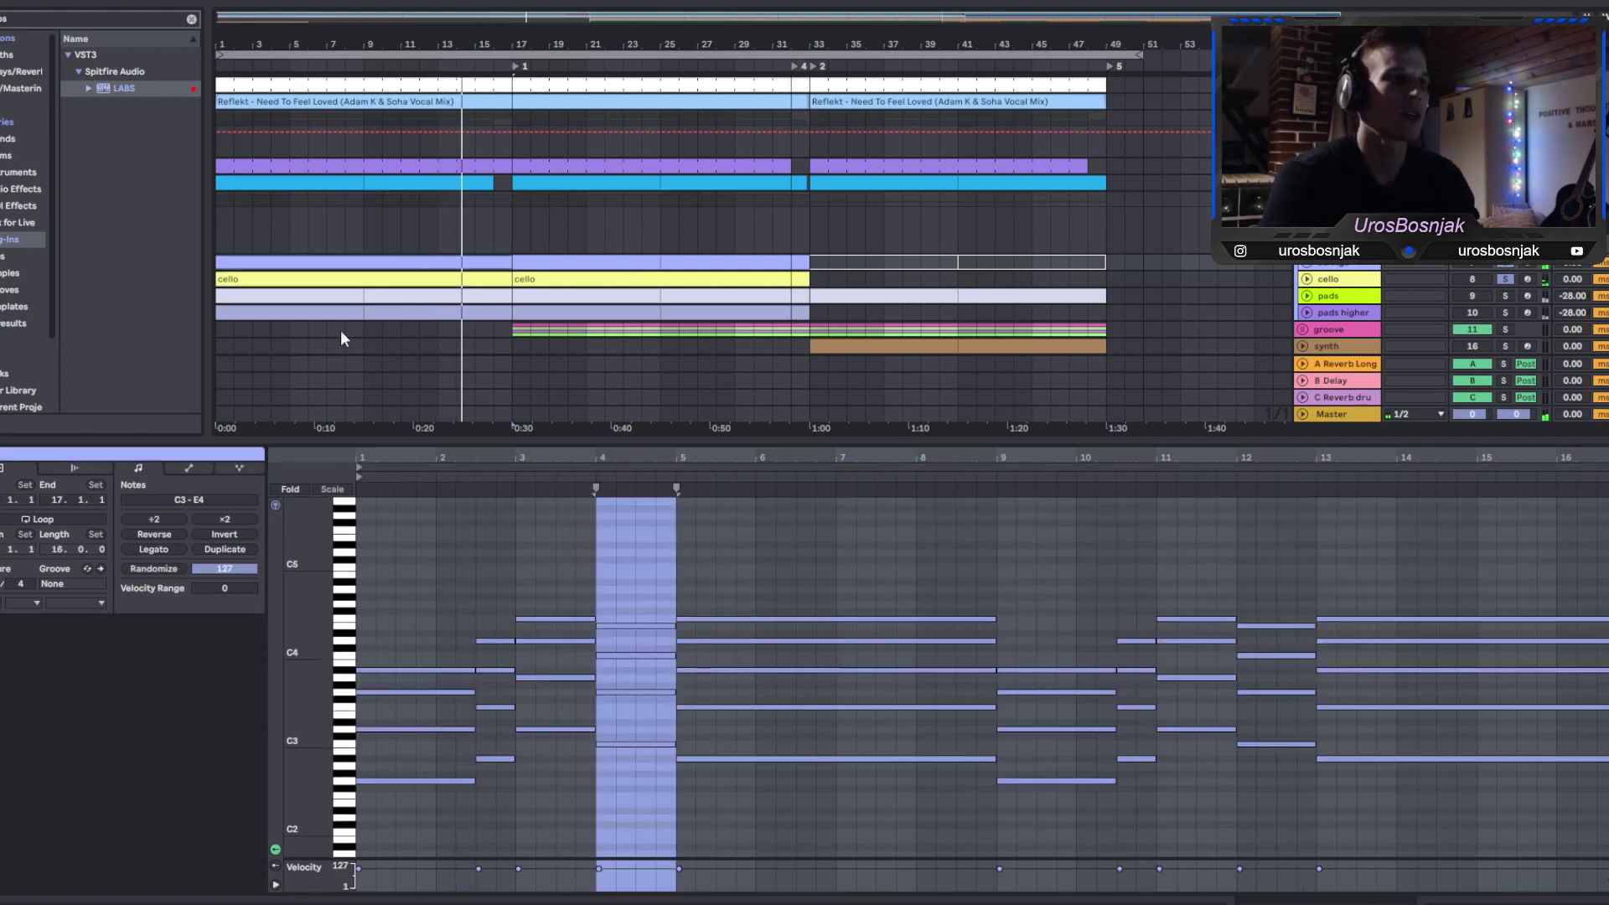
click(178, 467)
click(176, 499)
click(198, 510)
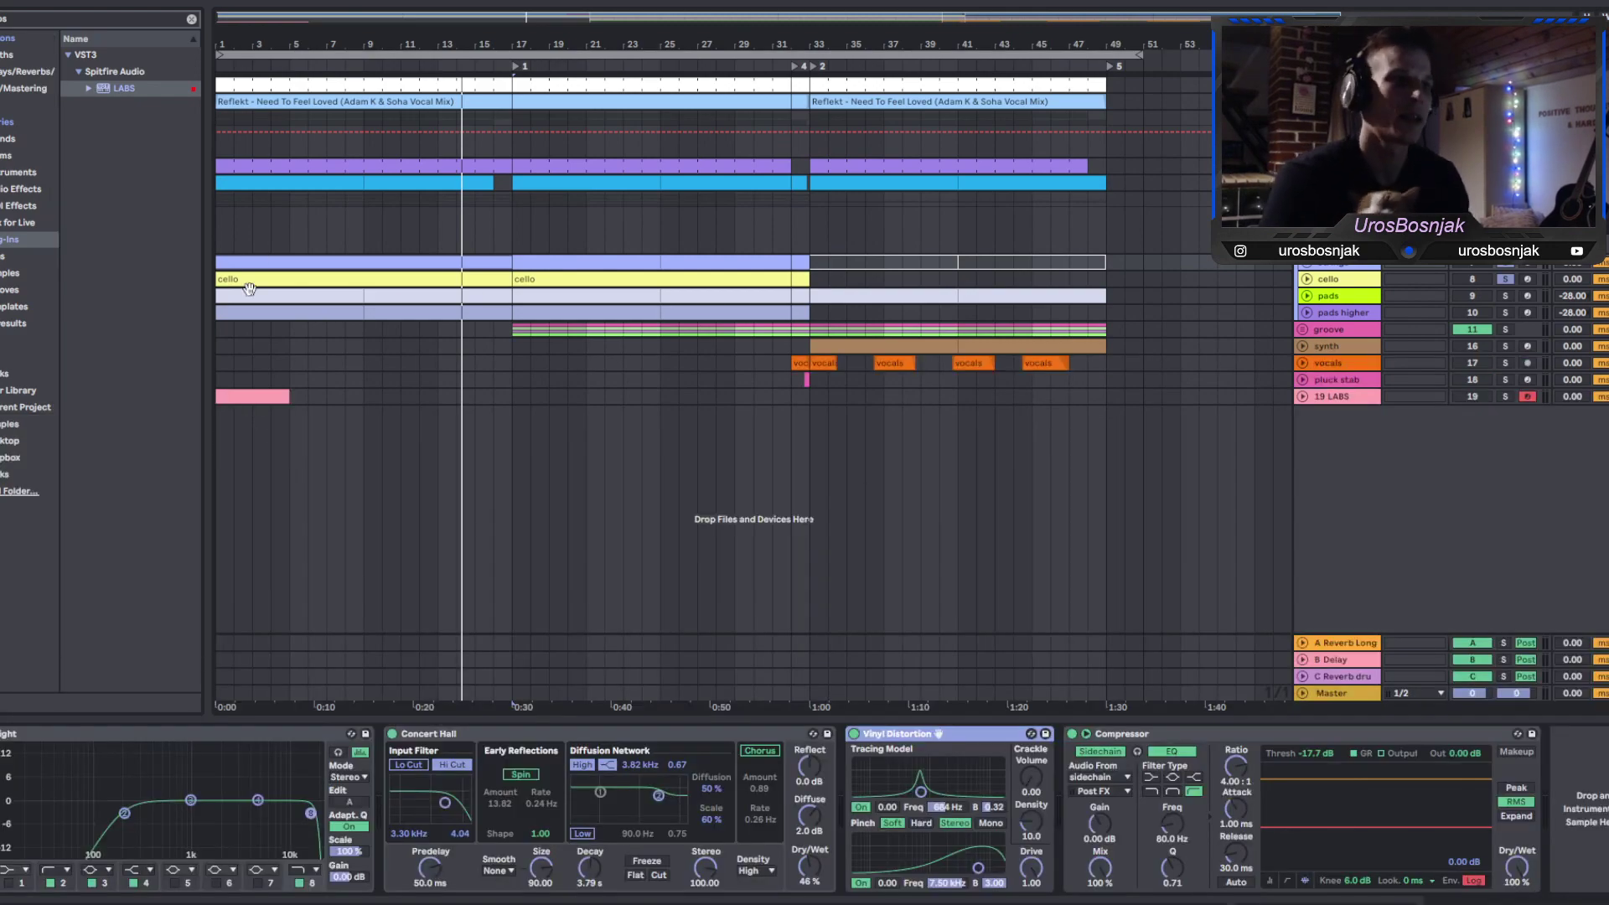
Open the first pads clip, play the pads track soloed and show its device chain.
click(251, 293)
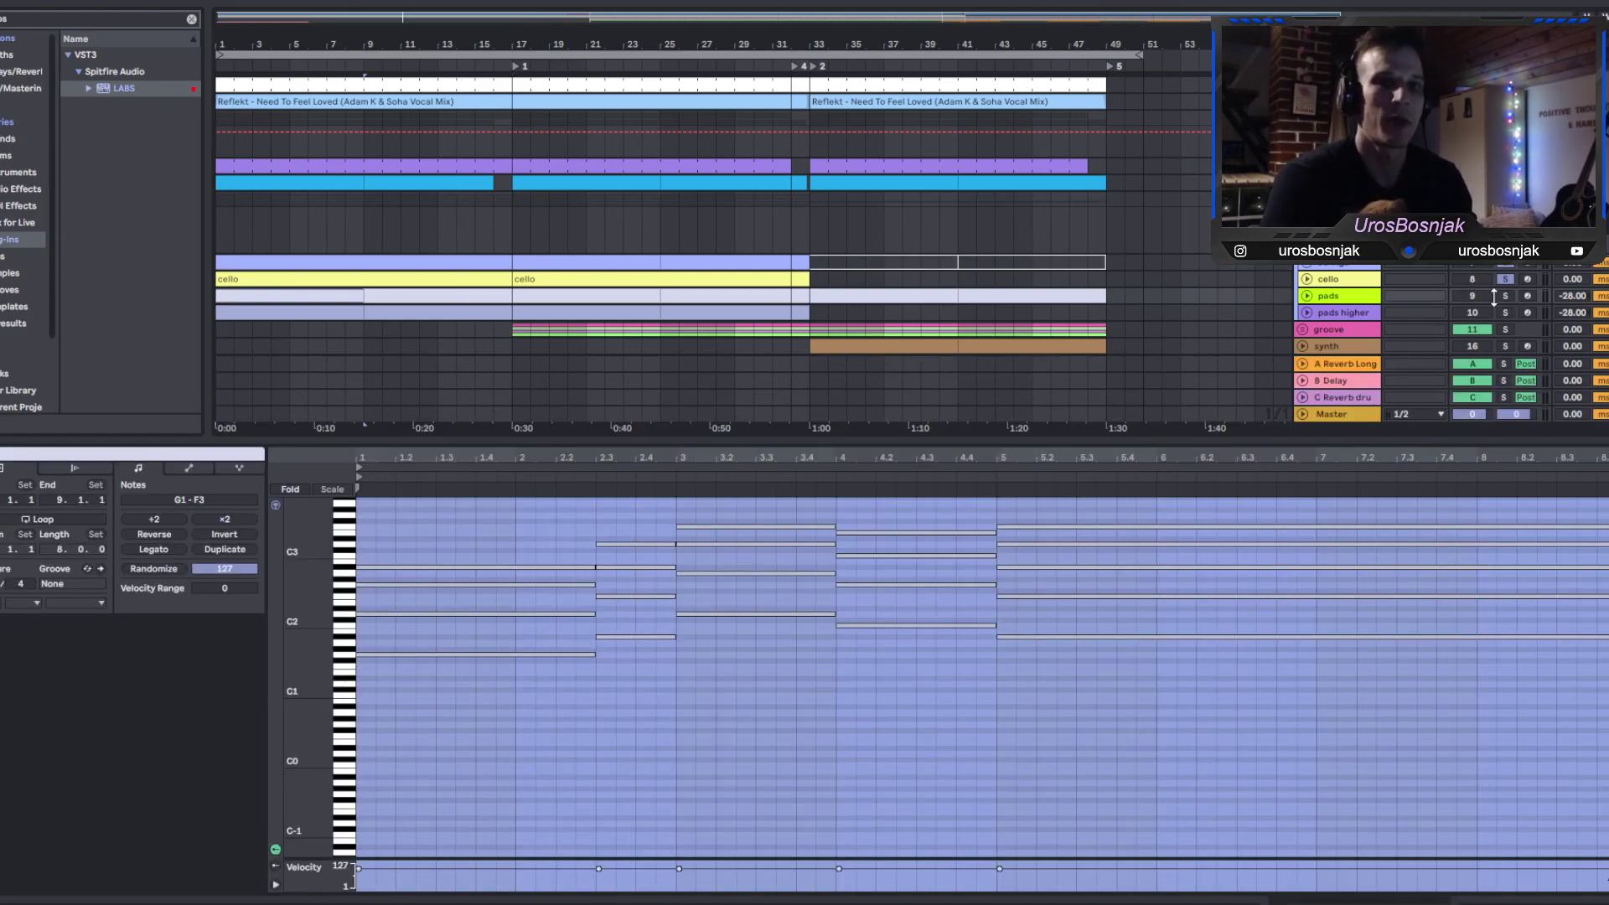
click(1506, 302)
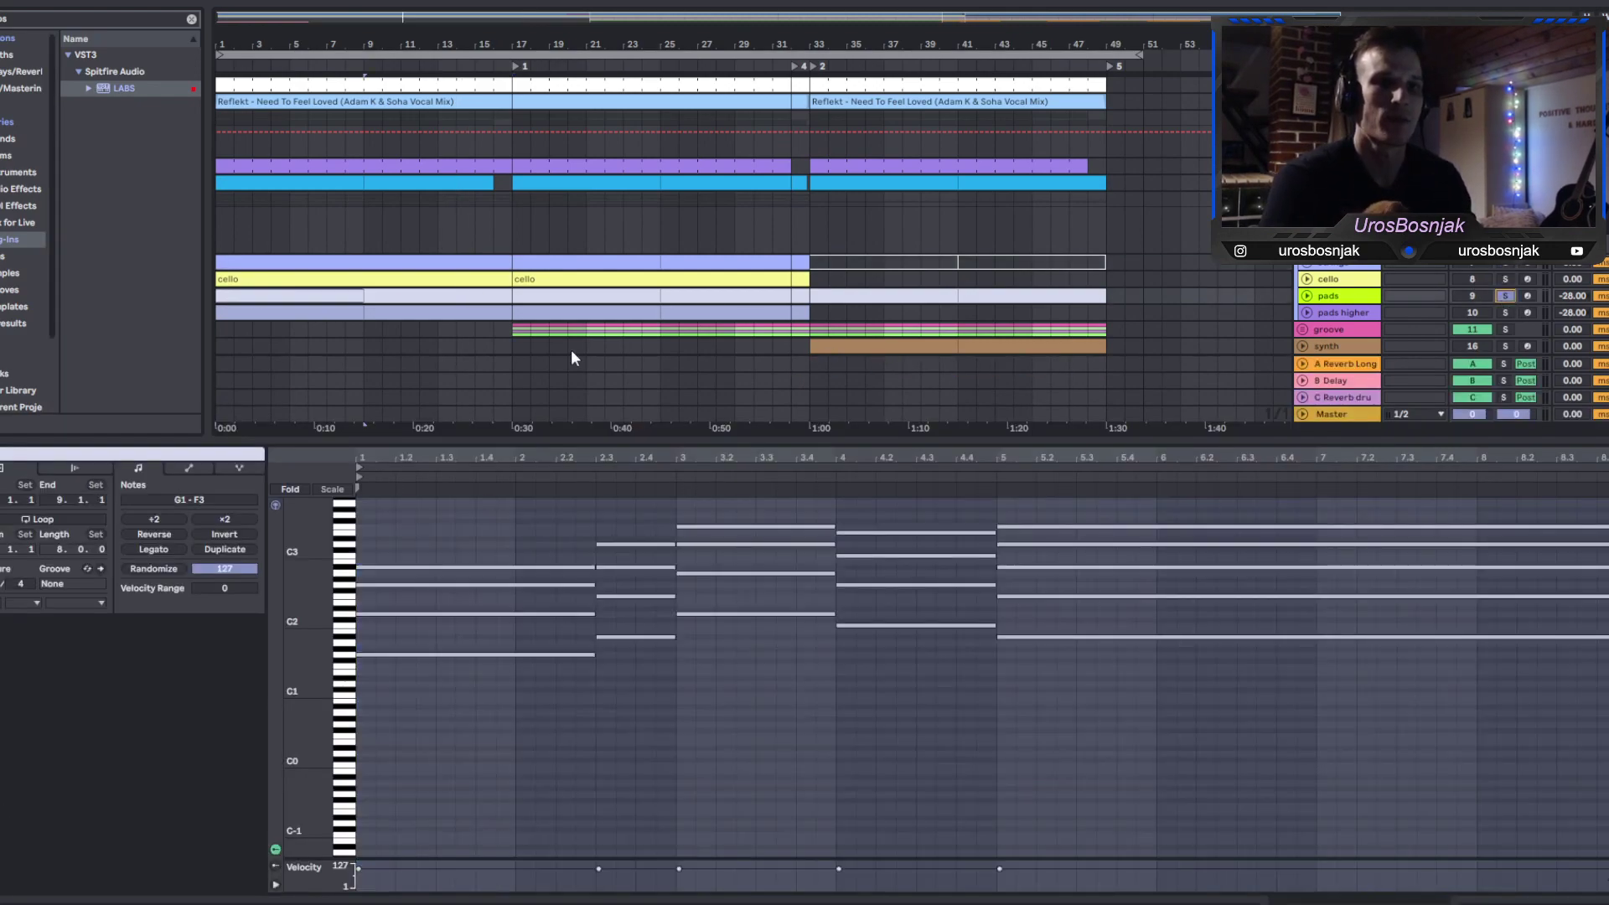
key(space)
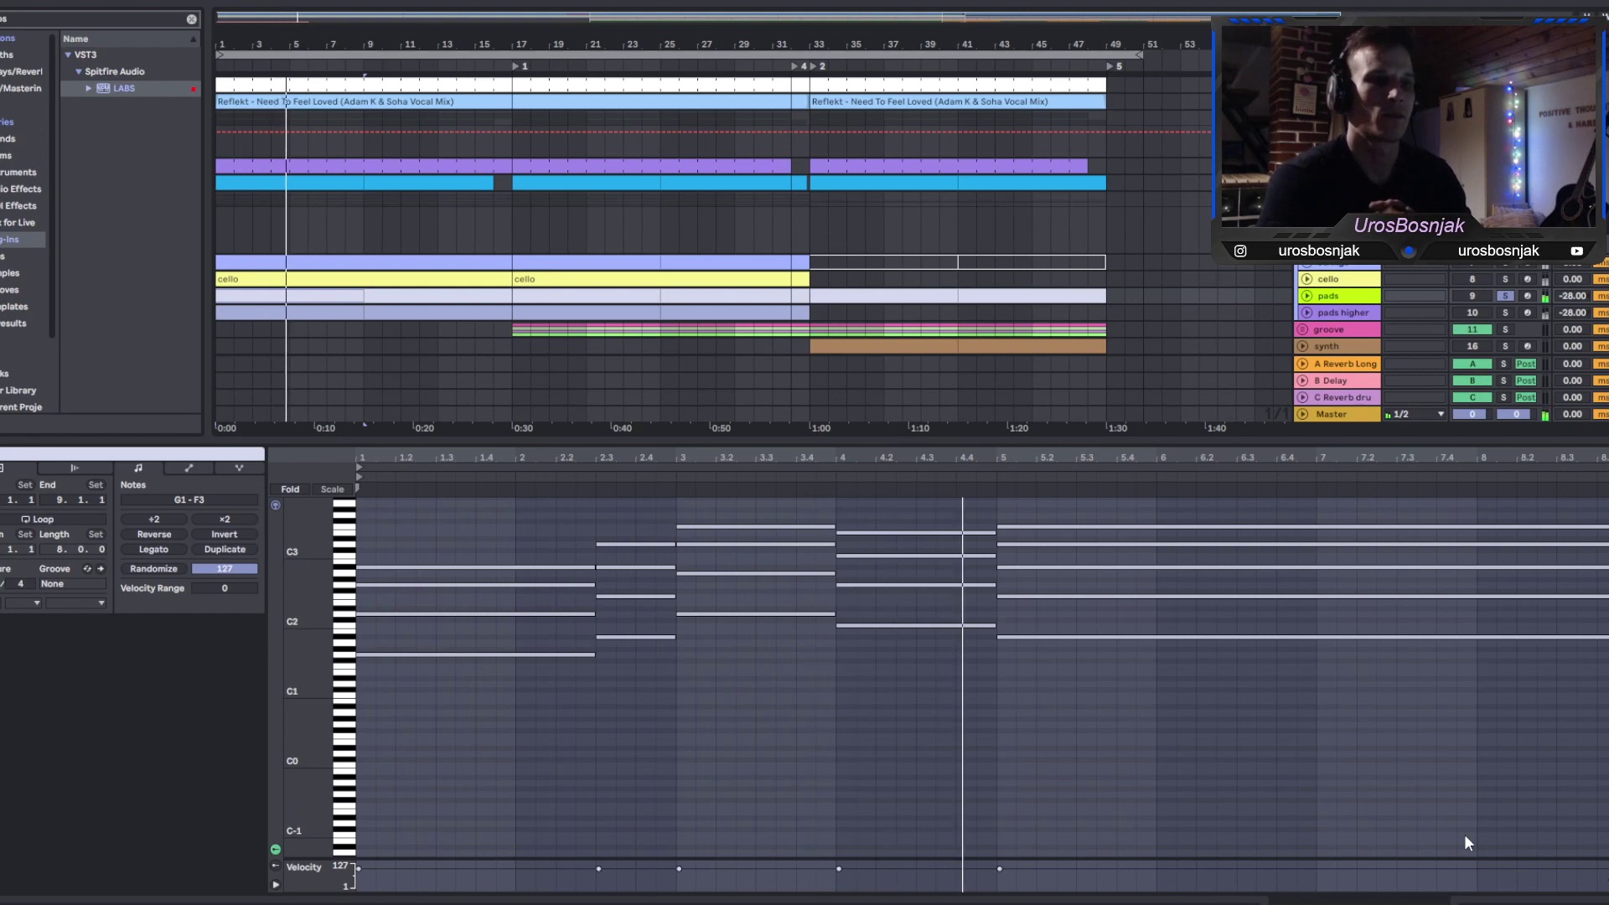
key(shift+Tab)
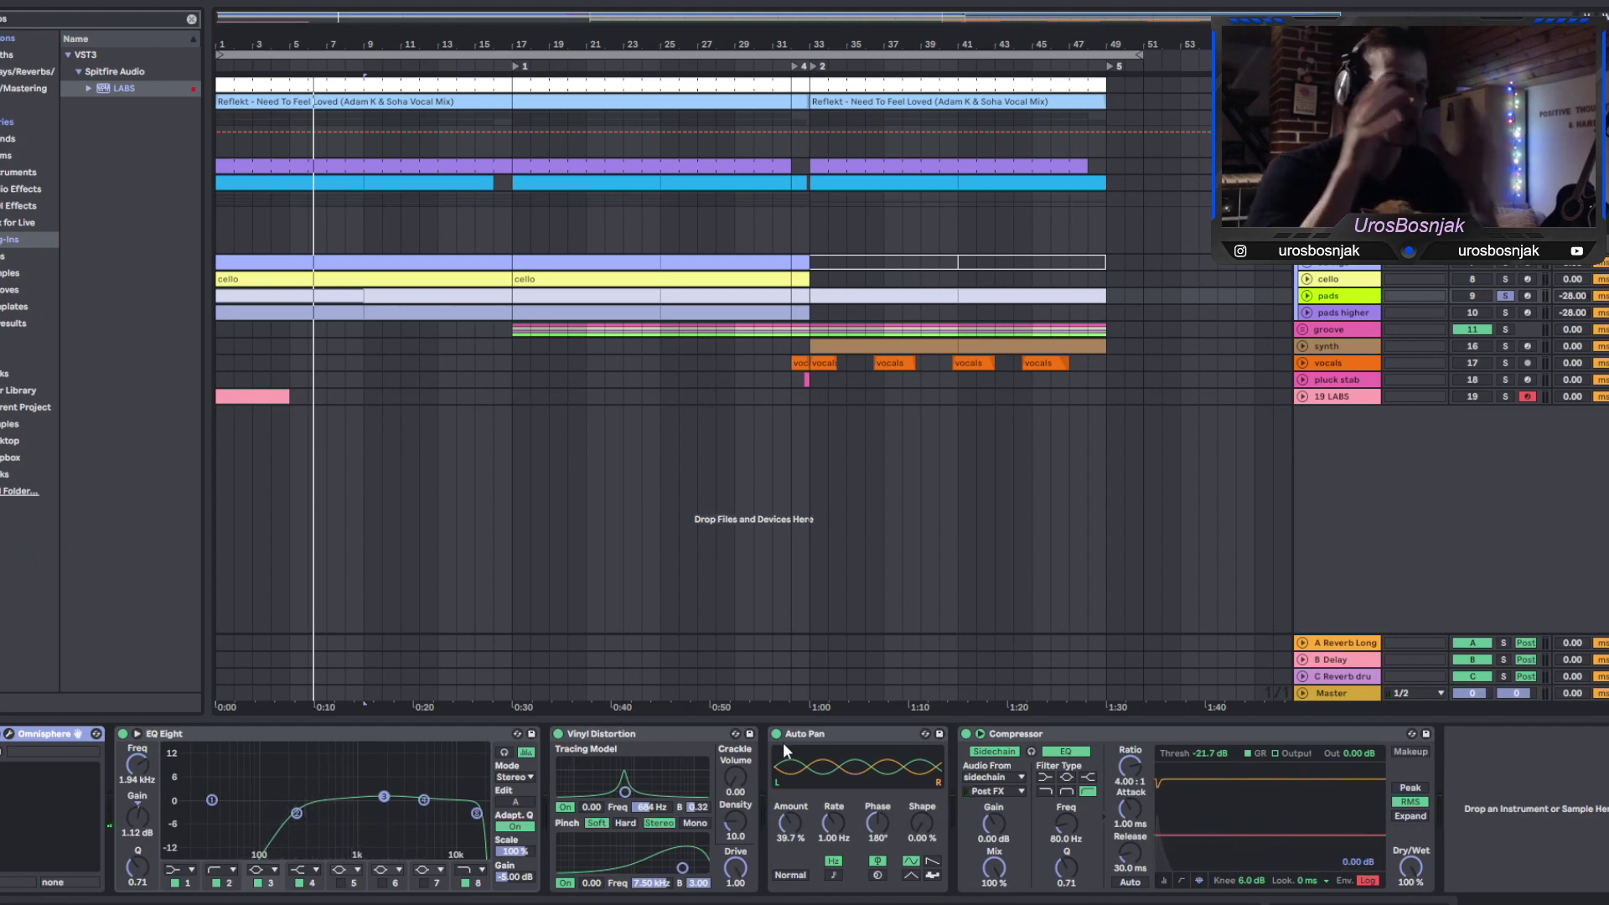
Solo the pads higher track alongside pads, review its devices and show both tracks' first clips together in the note editor.
click(1507, 314)
click(253, 312)
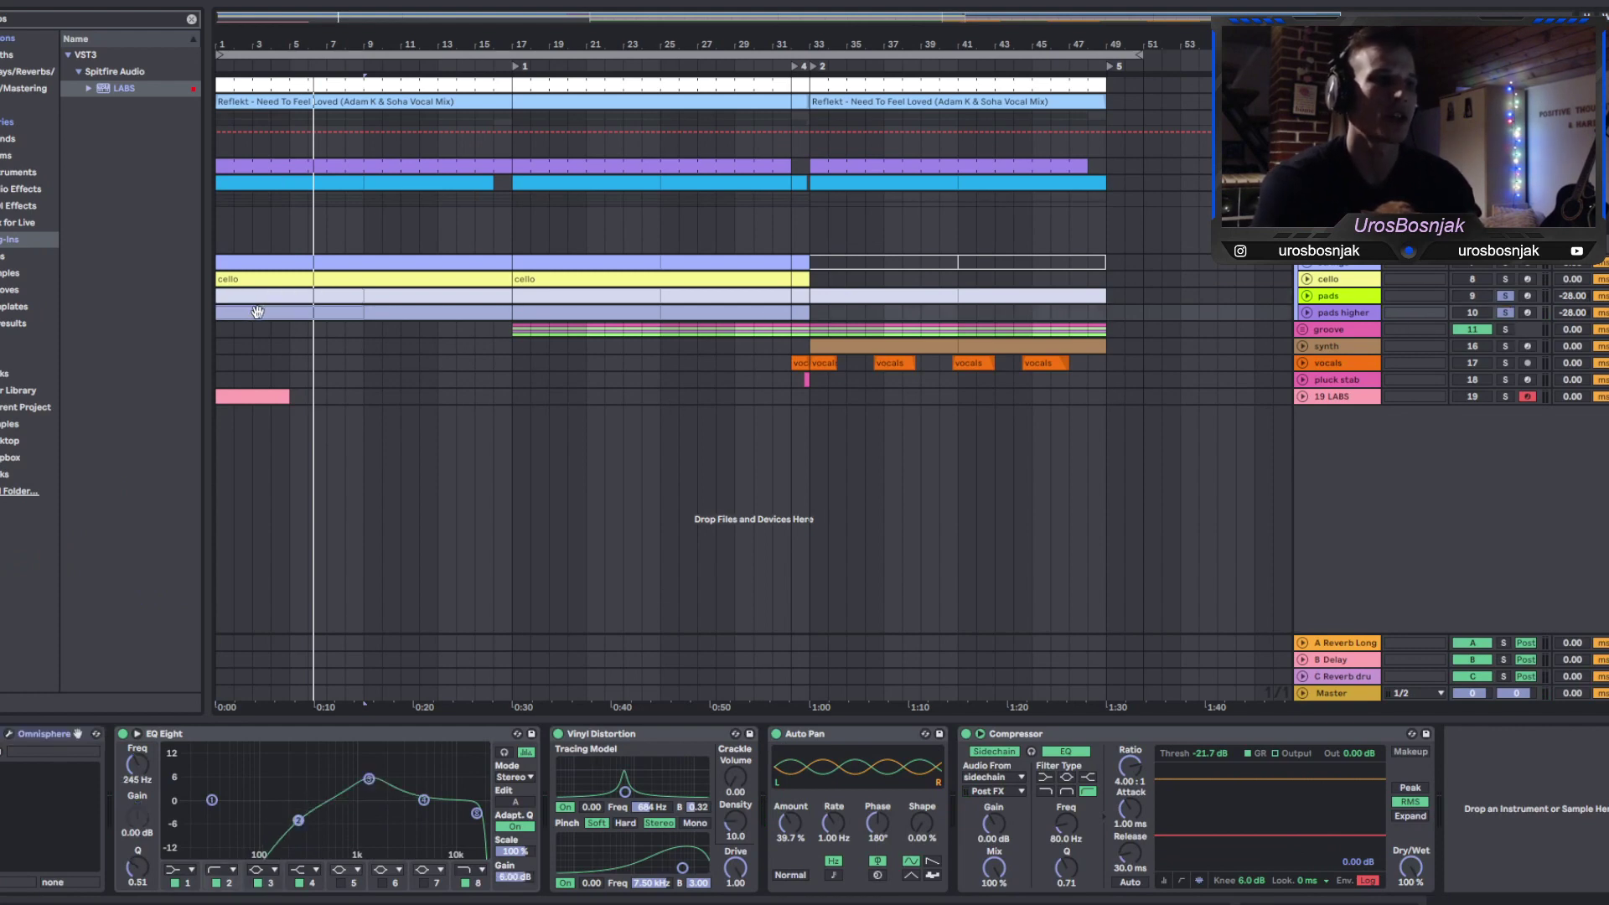
double_click(257, 312)
key(shift+Tab)
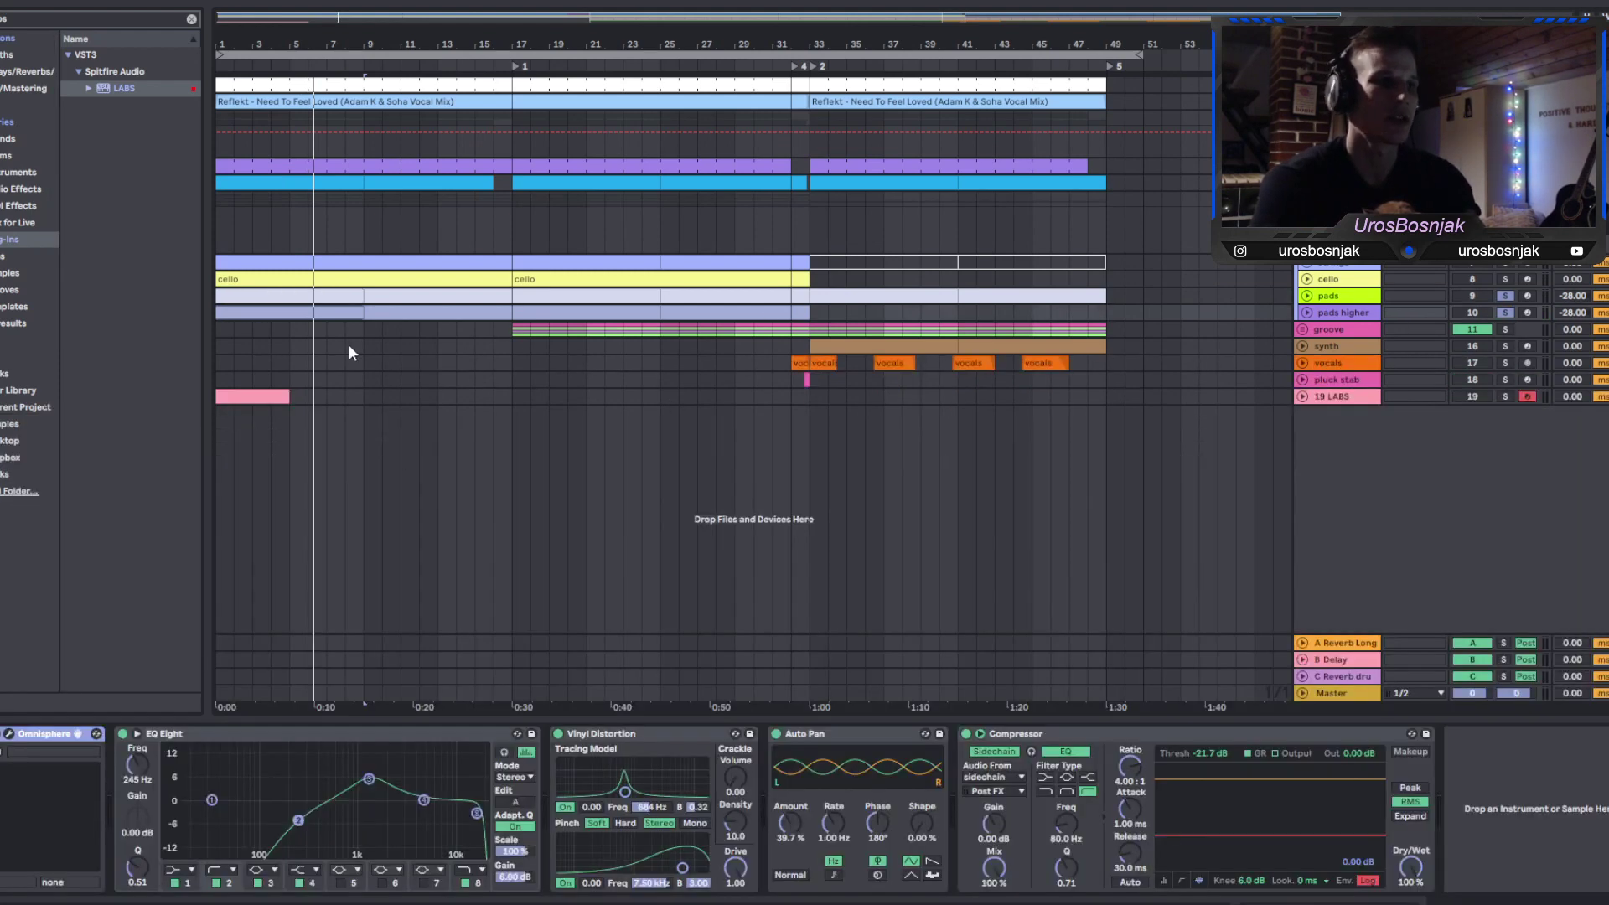
click(344, 315)
click(315, 300)
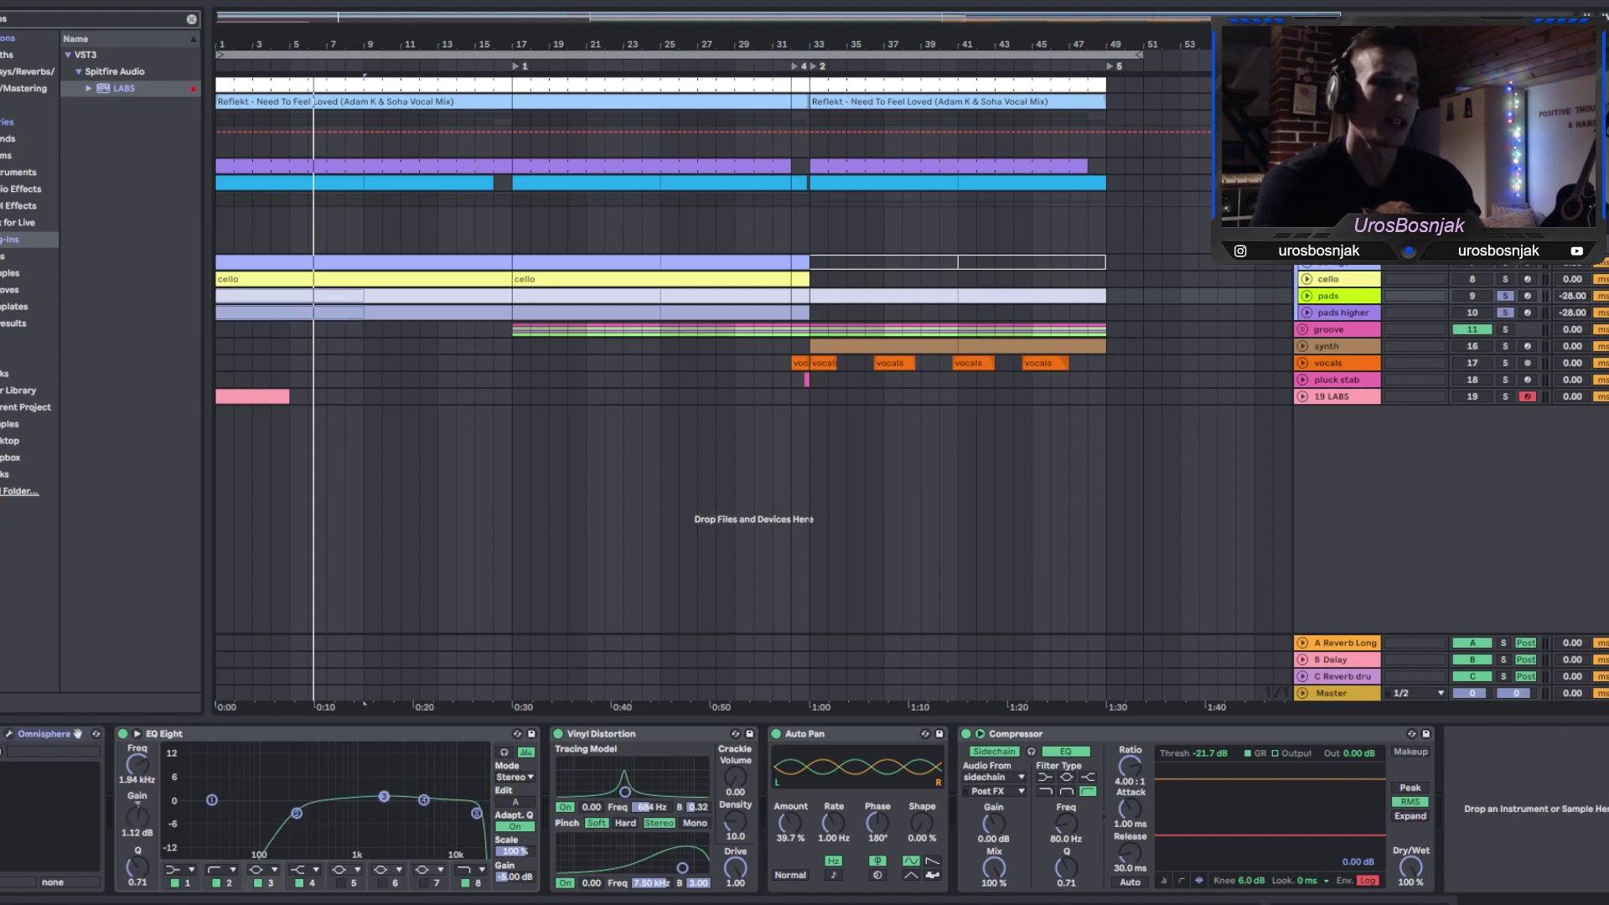
key(shift+Tab)
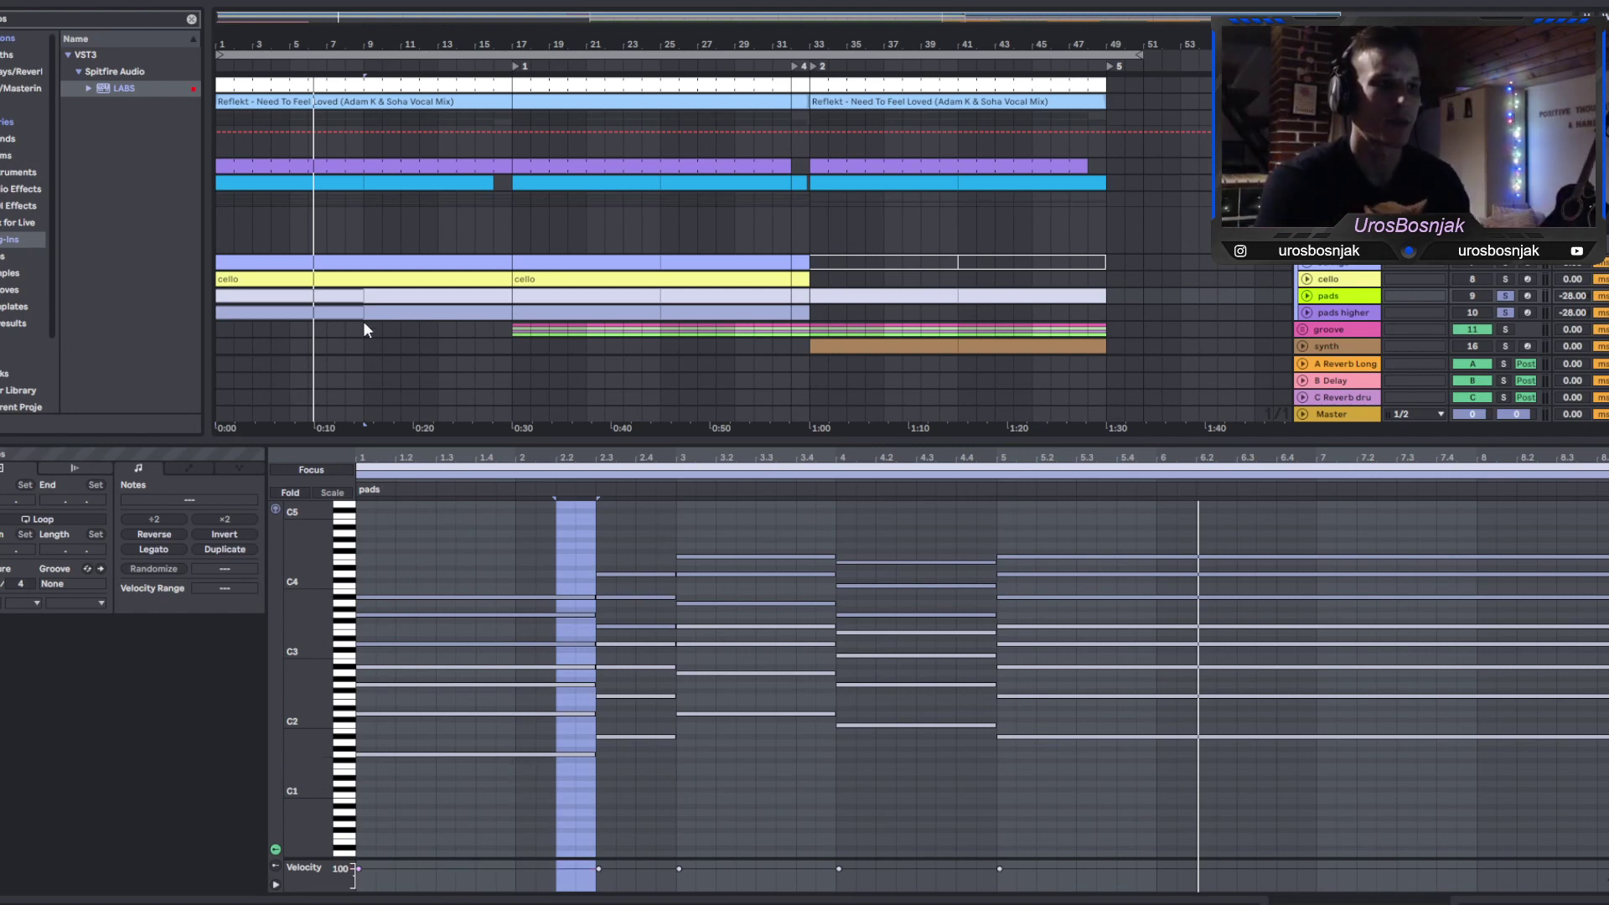
Show the first strings, cello, pads and pads higher clips together in the note editor, play them, and return to the devices.
click(348, 285)
click(345, 267)
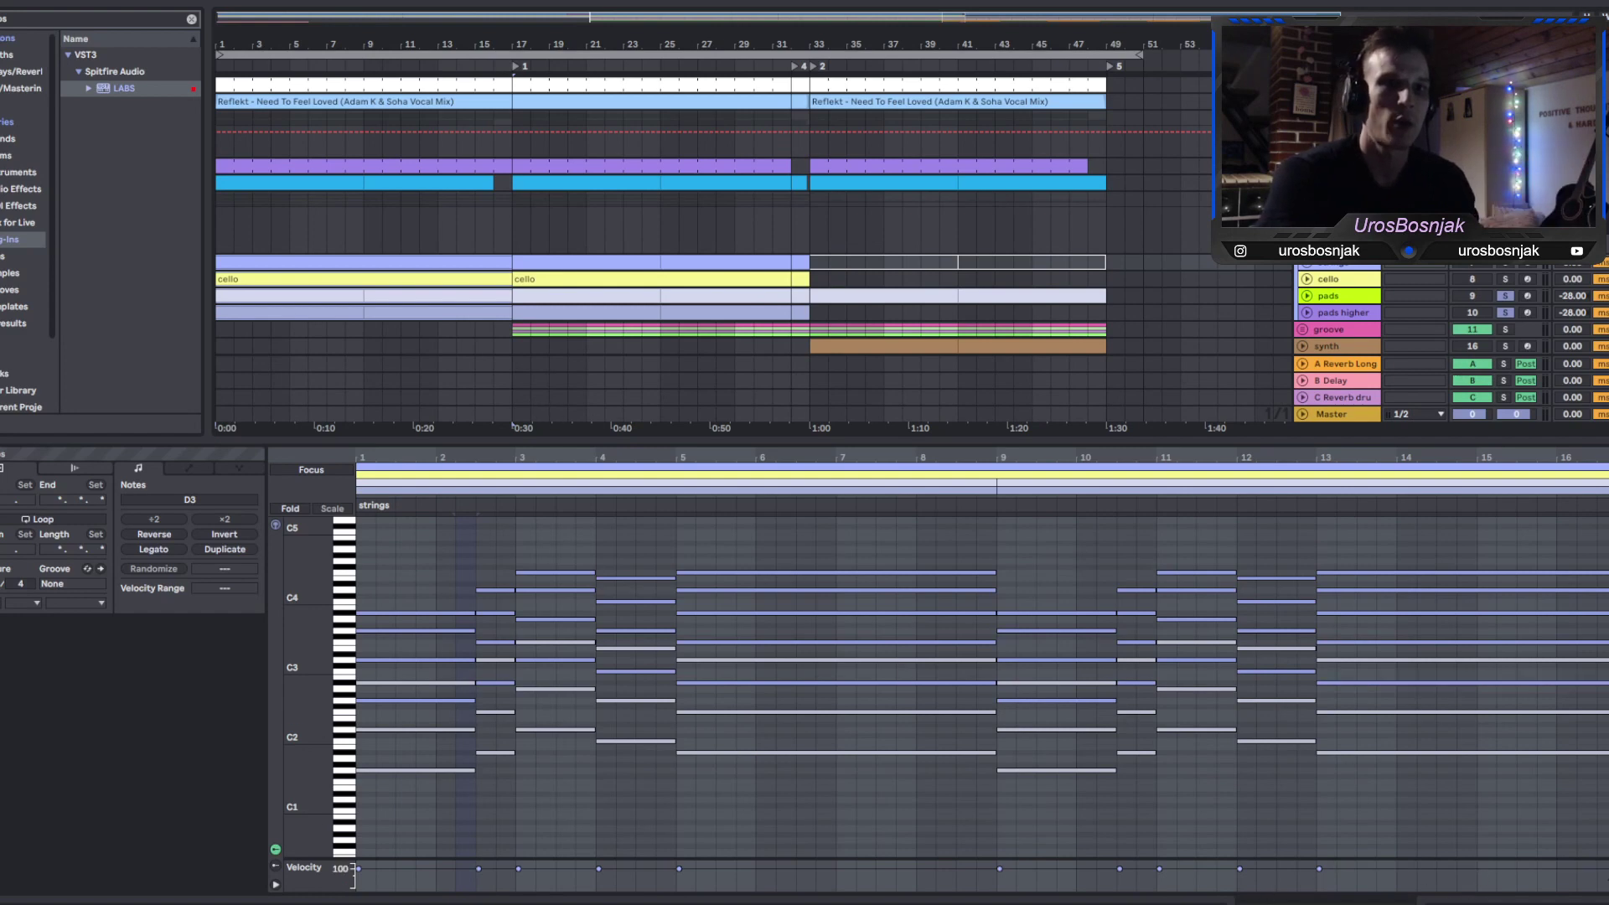
key(space)
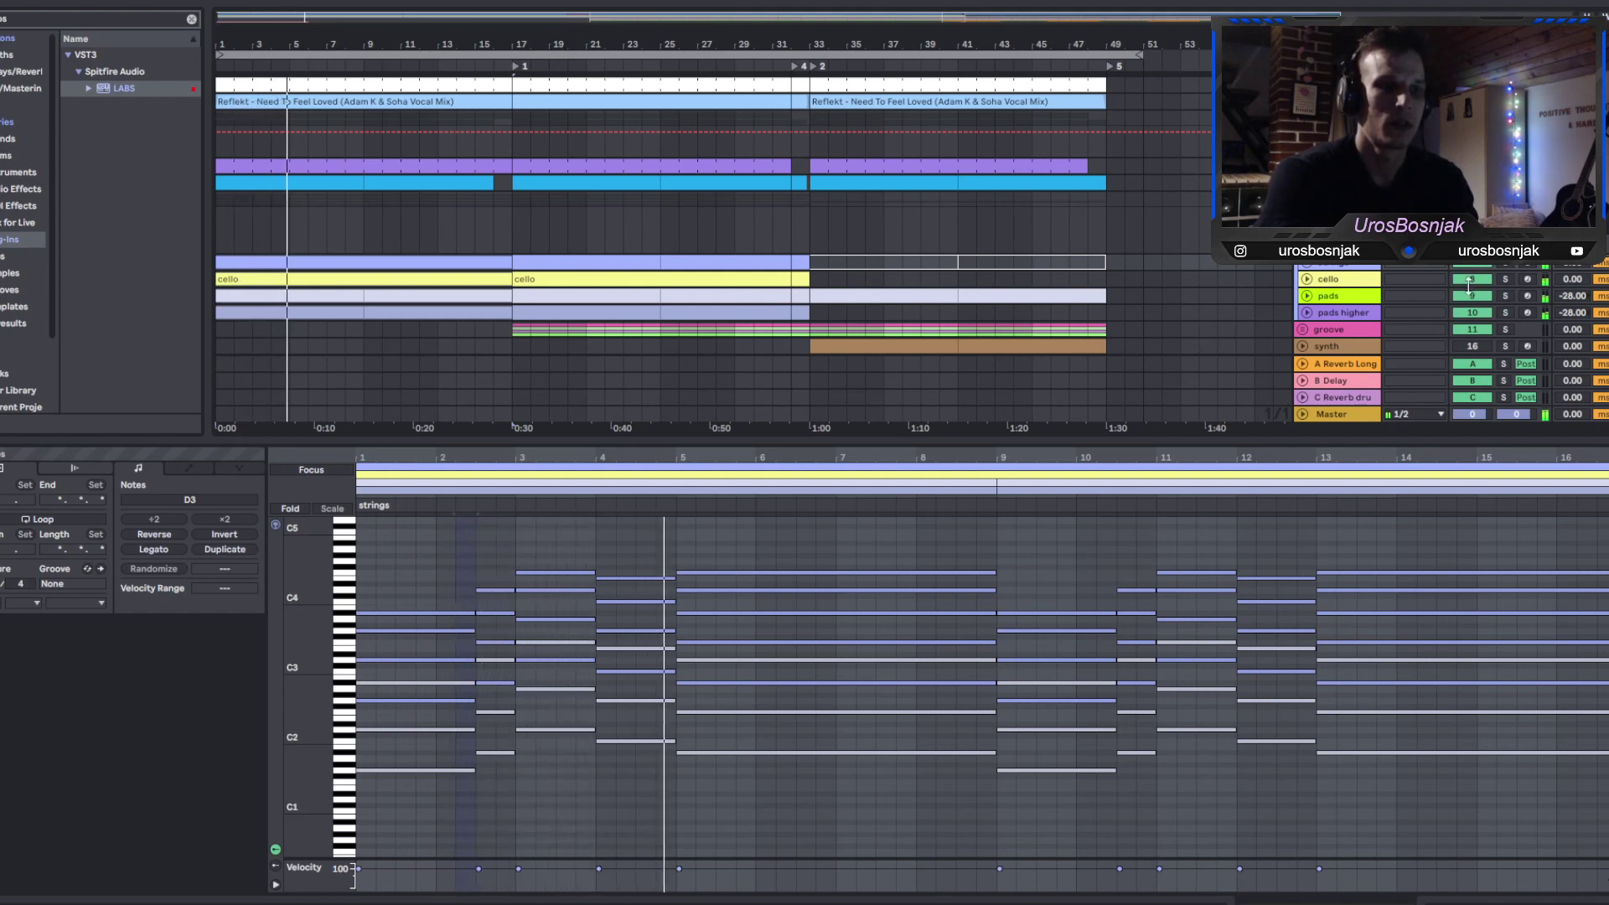
key(shift+Tab)
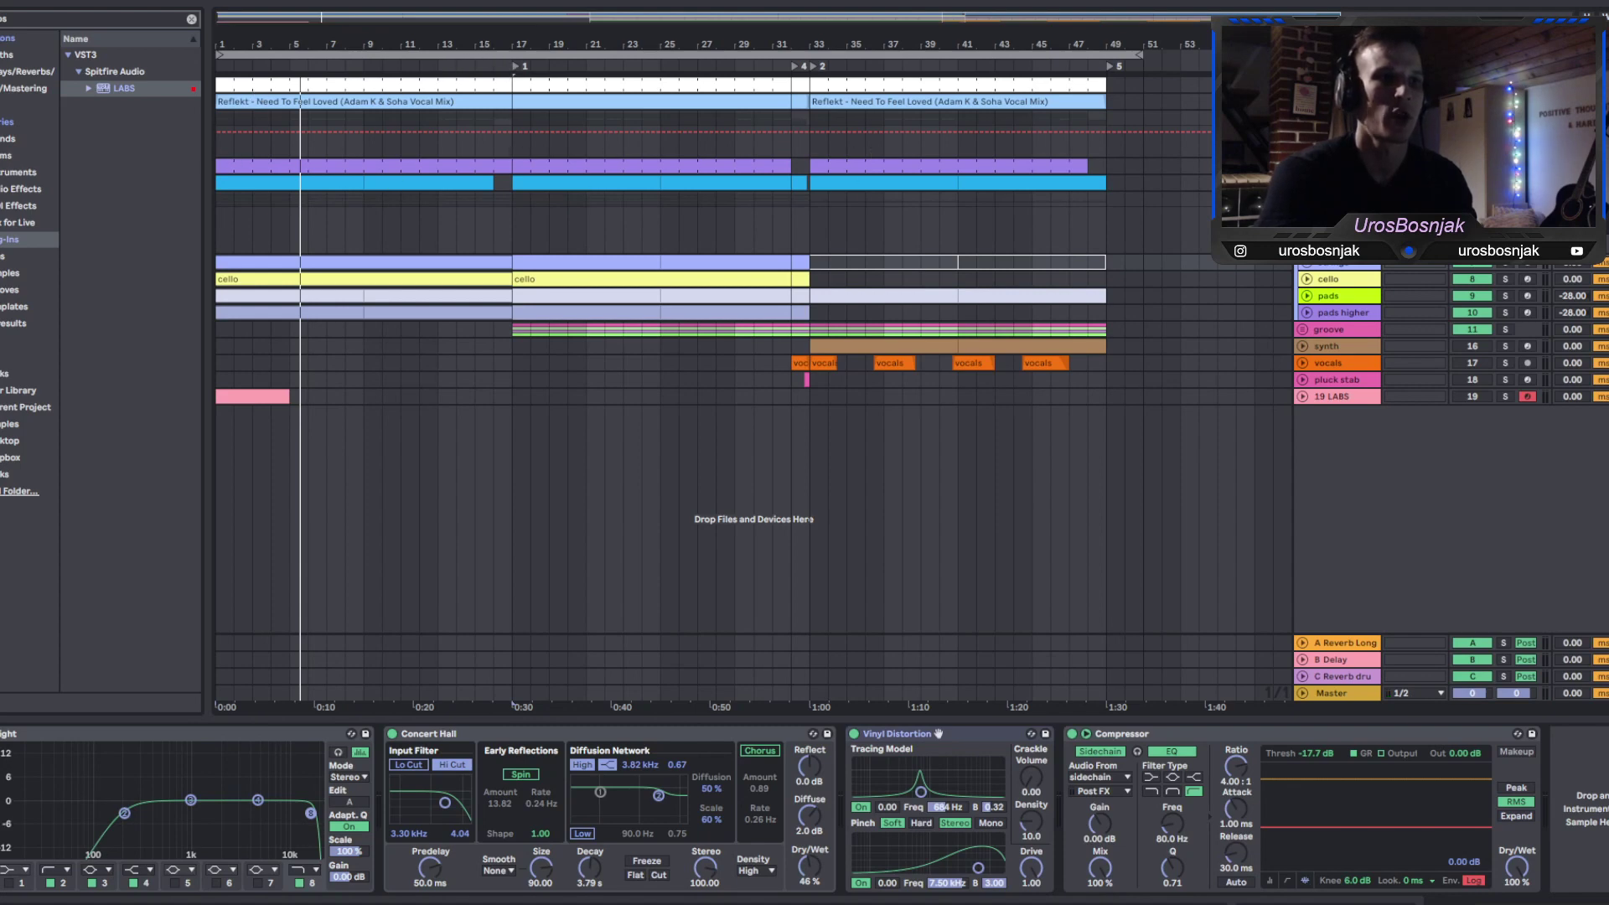
Unfold the strings, cello, pads and pads higher tracks to show their volume automation, and play towards the fade before bar 17.
click(1316, 266)
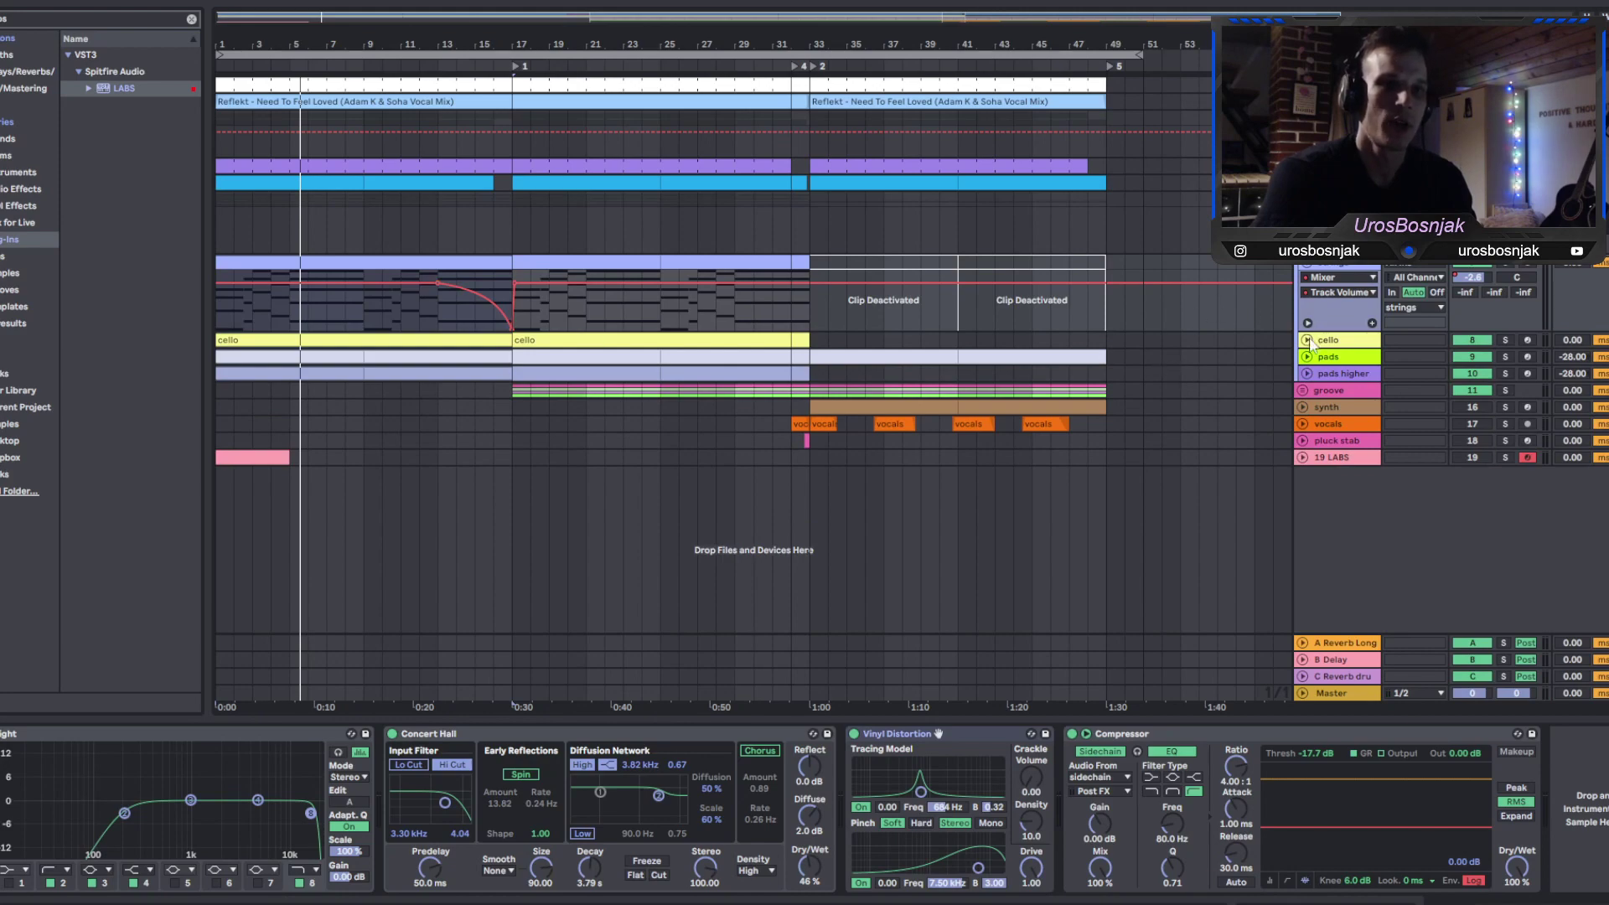
click(1308, 340)
click(1306, 479)
scroll(574, 549, down, 2)
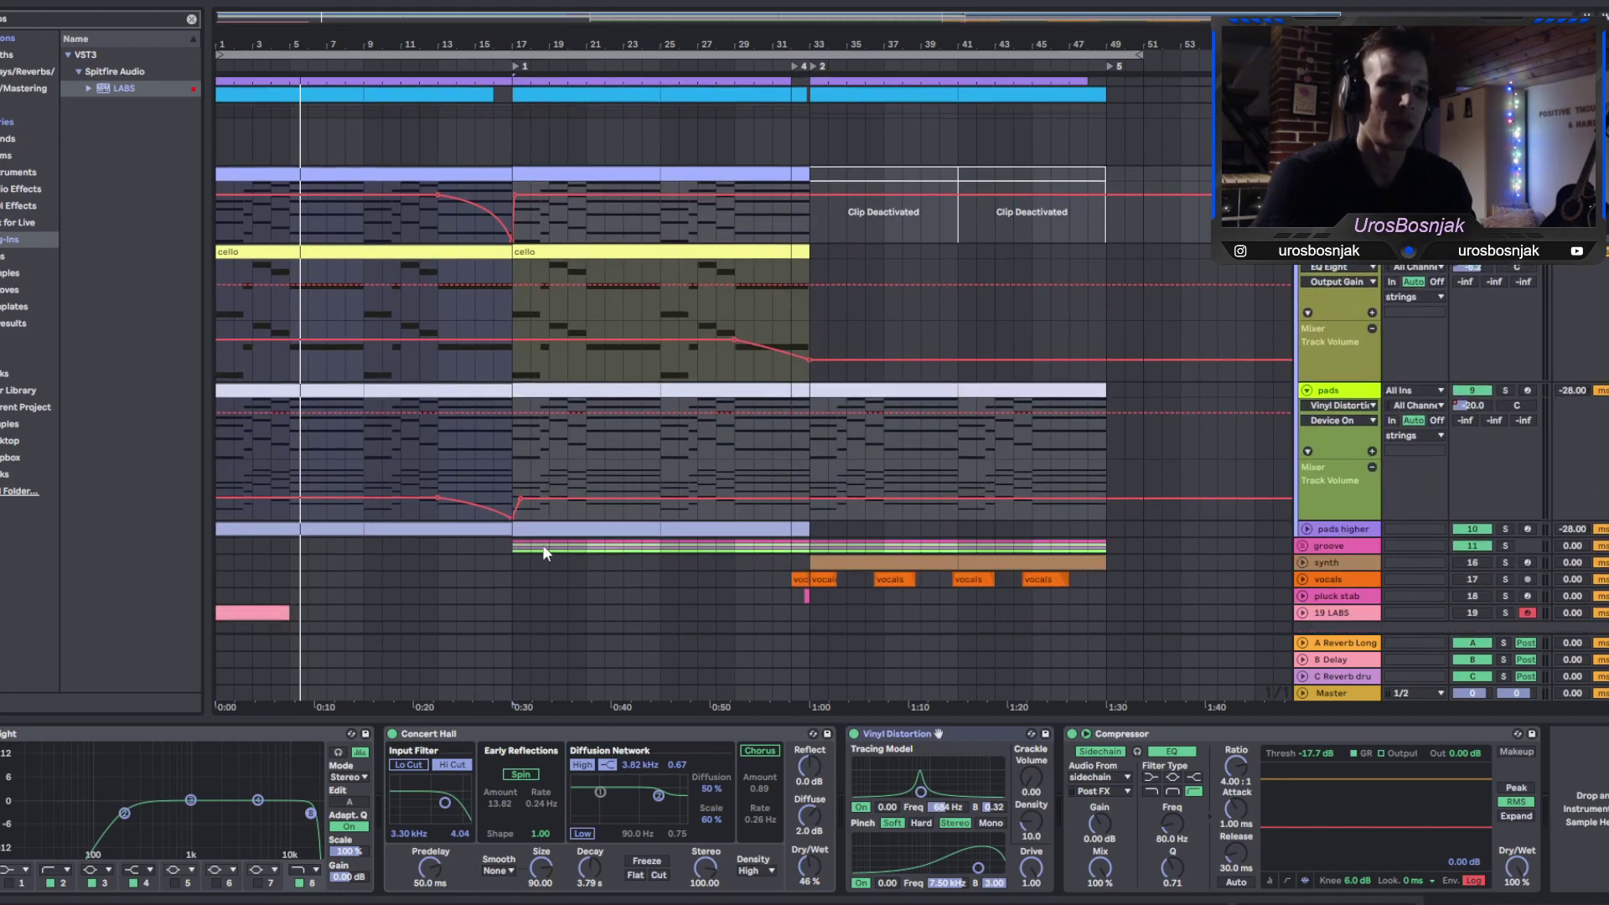
click(1306, 530)
scroll(625, 471, down, 2)
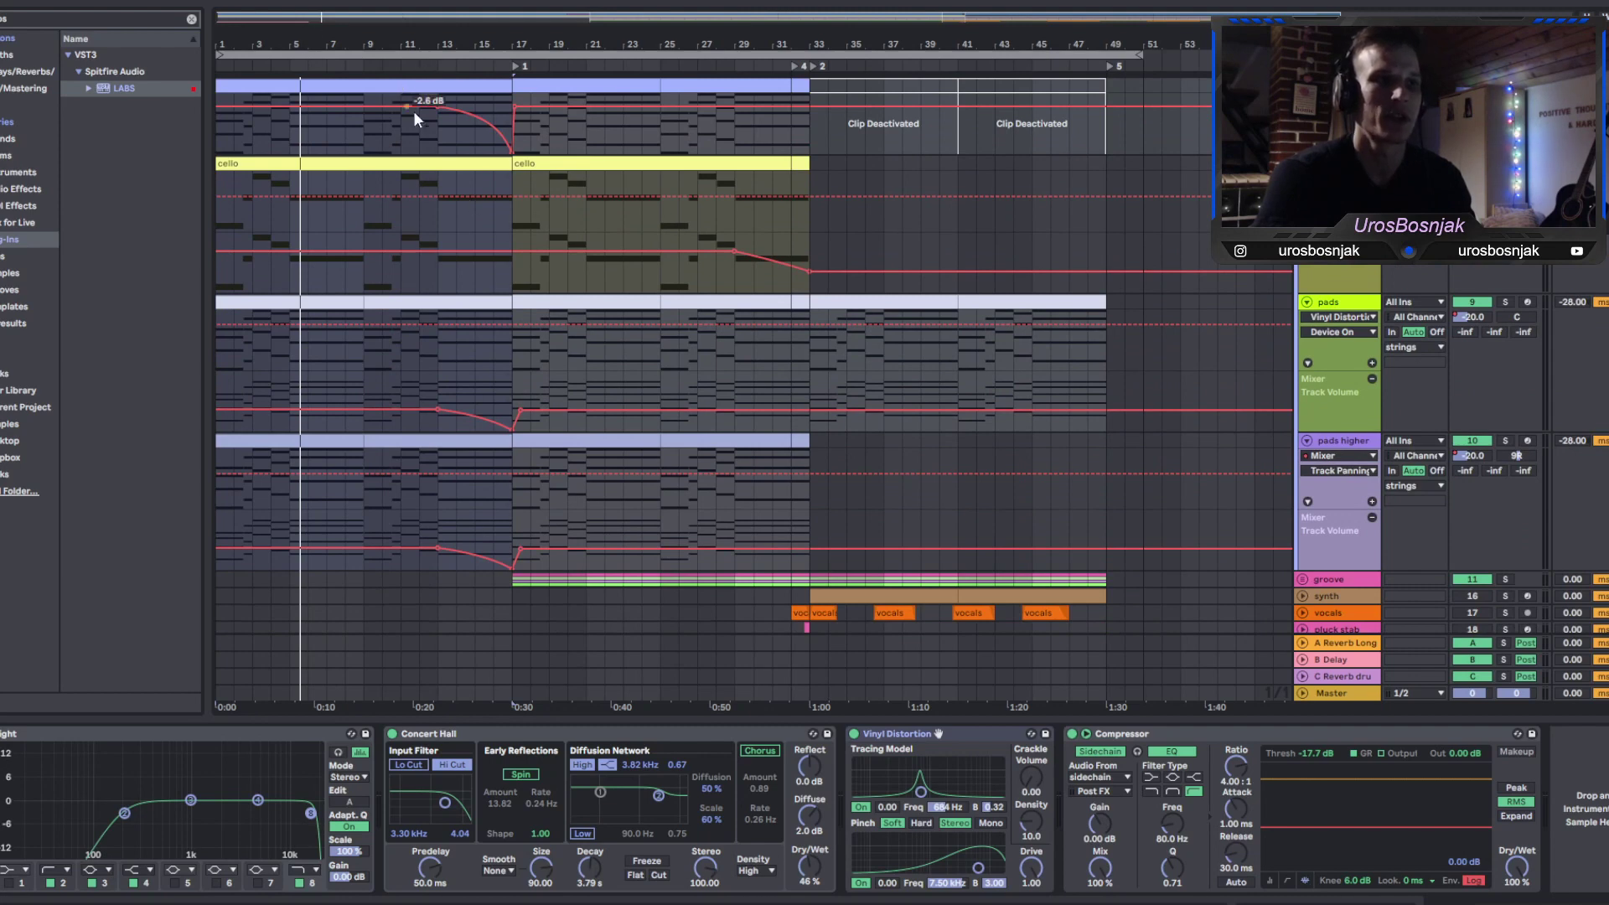
click(336, 64)
scroll(661, 143, up, 2)
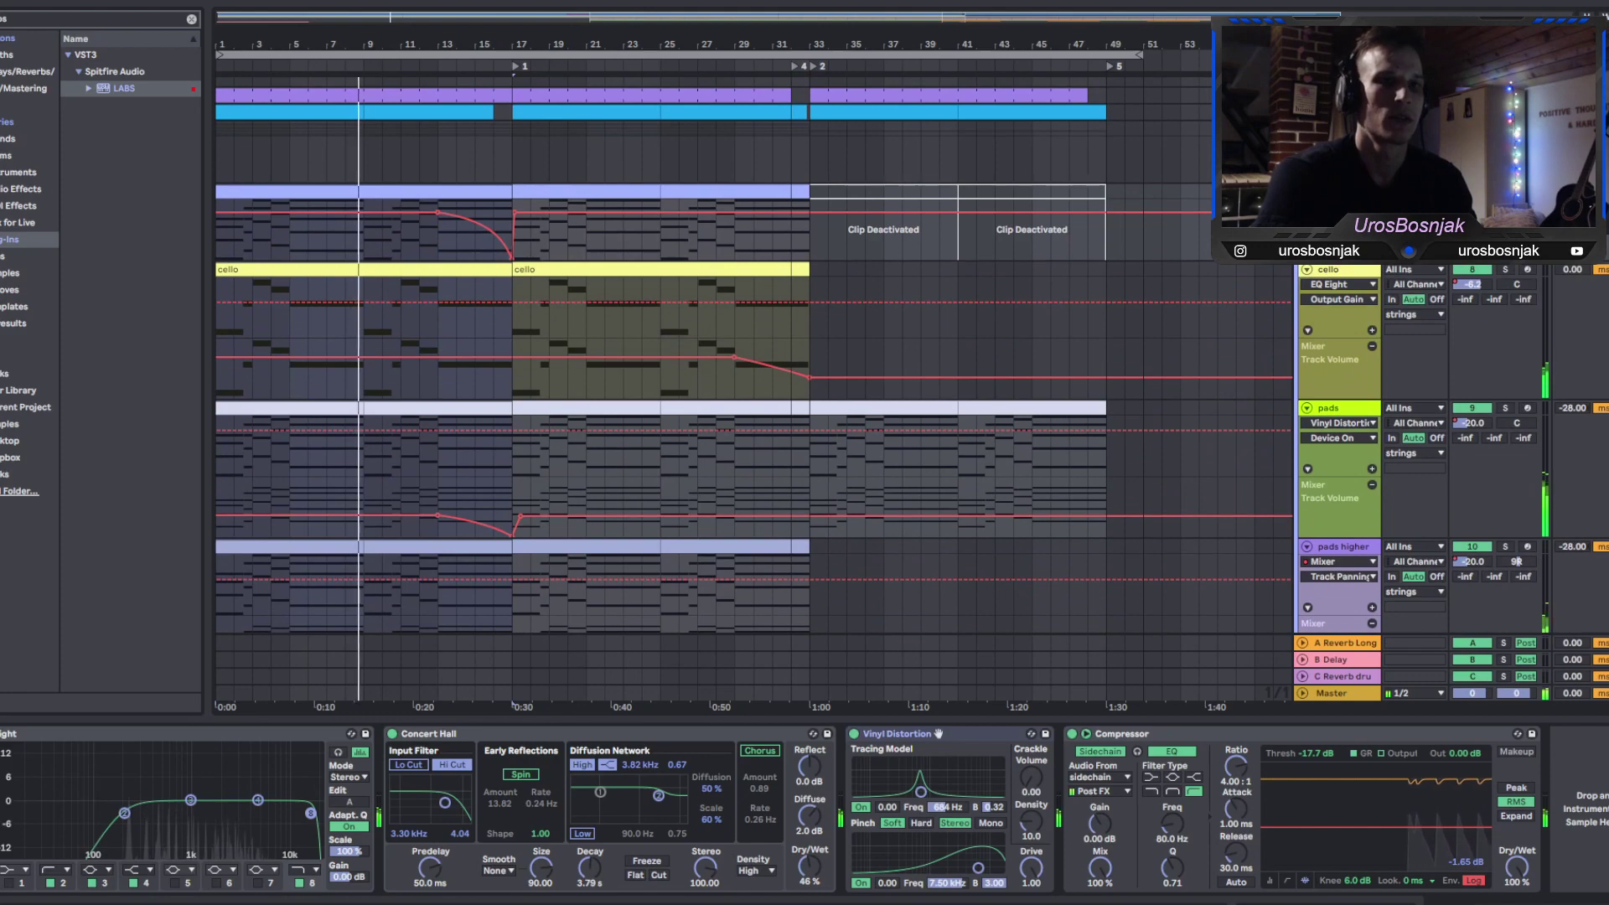
Fold the unfolded tracks of the strings group back to compact height while playback continues.
key(Left)
key(Left)
scroll(755, 386, up, 2)
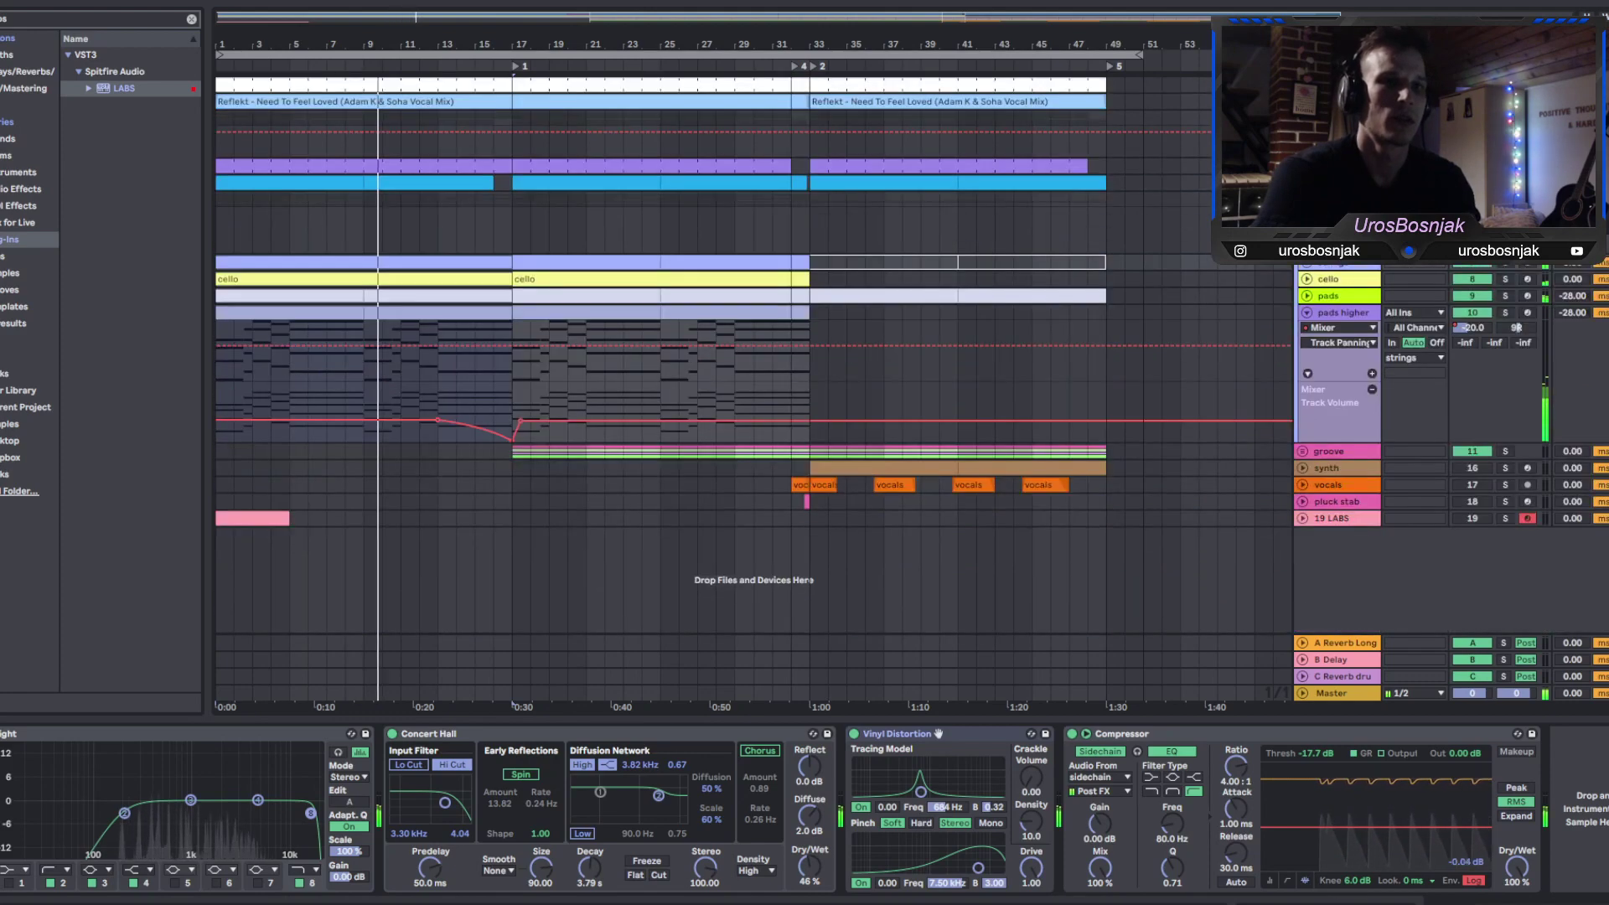
click(1306, 312)
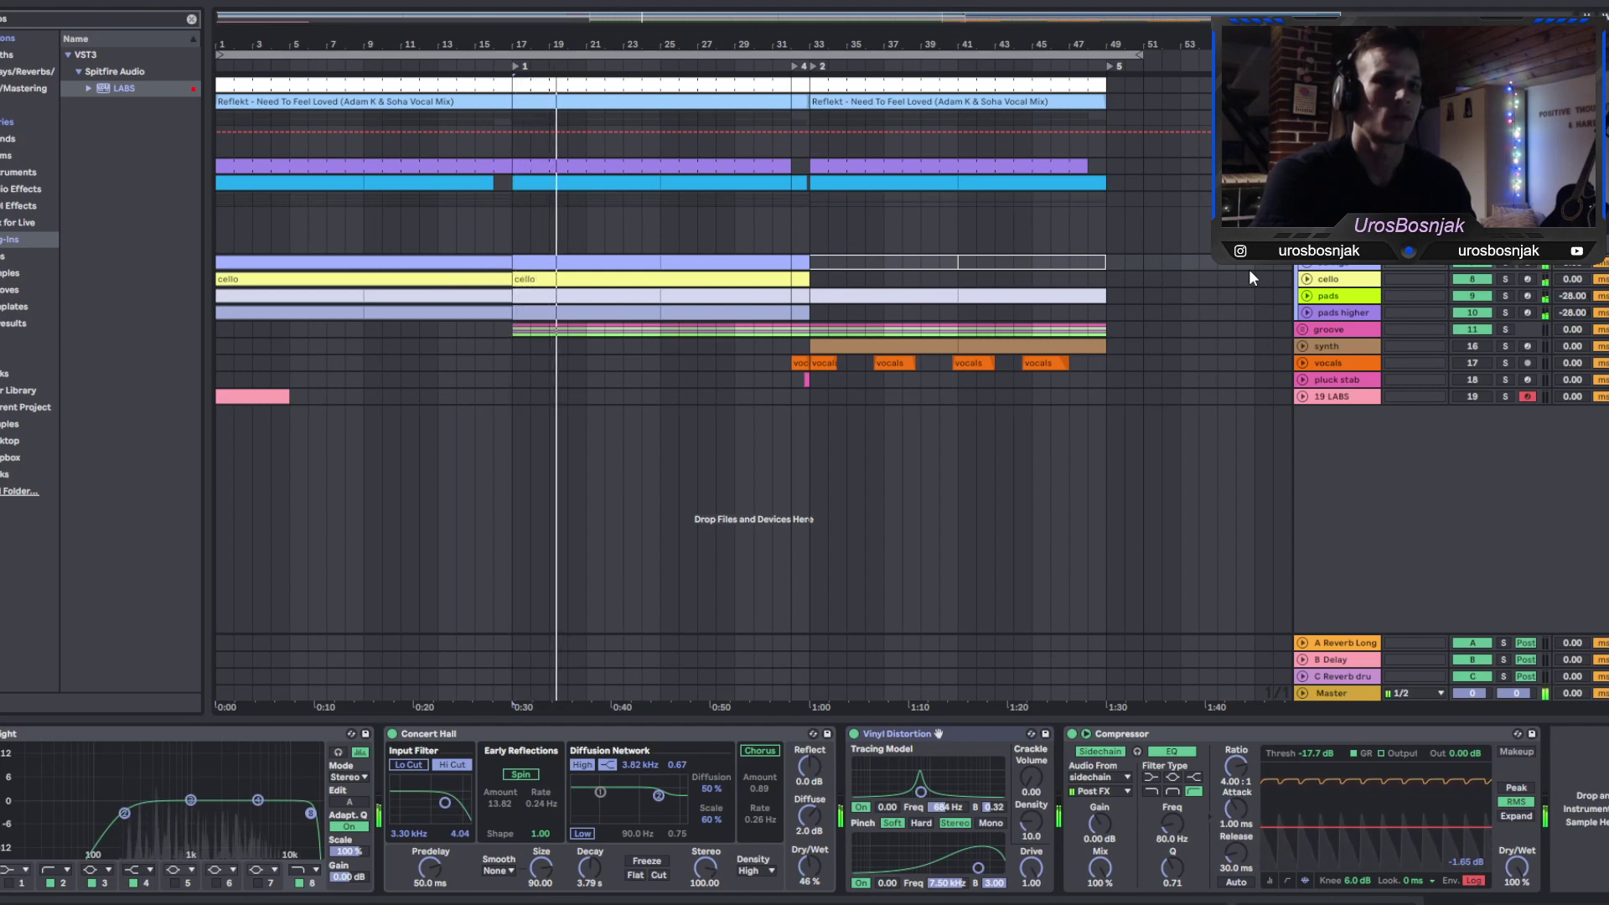
Show the strings group's EQ Eight and Glue Compressor, and play the group from the start of the arrangement.
click(1202, 209)
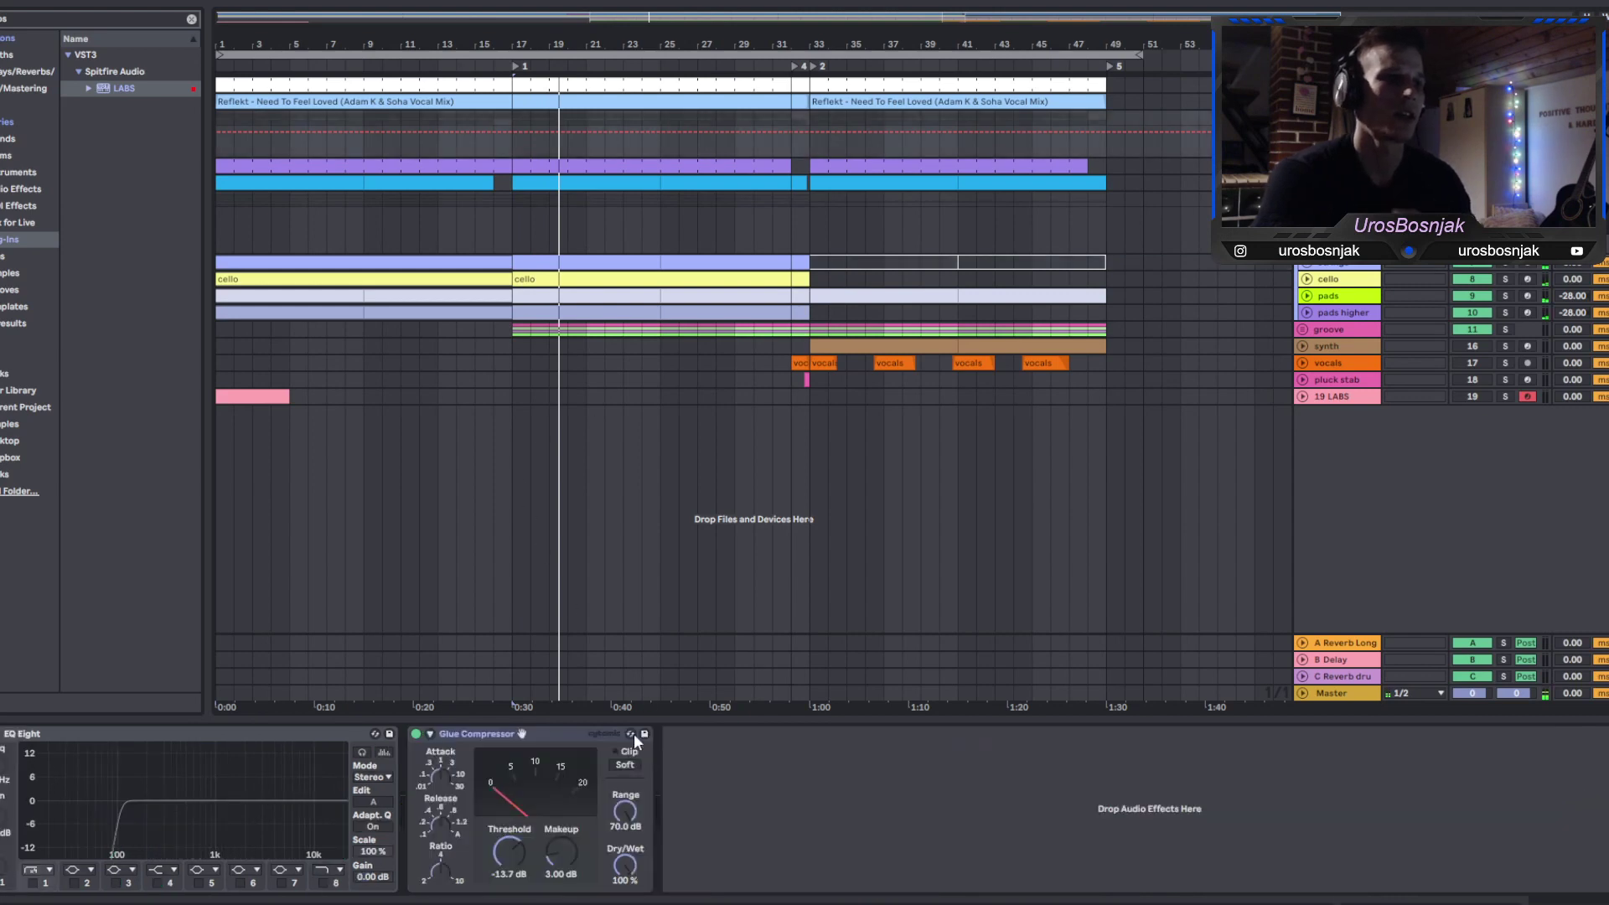
click(526, 736)
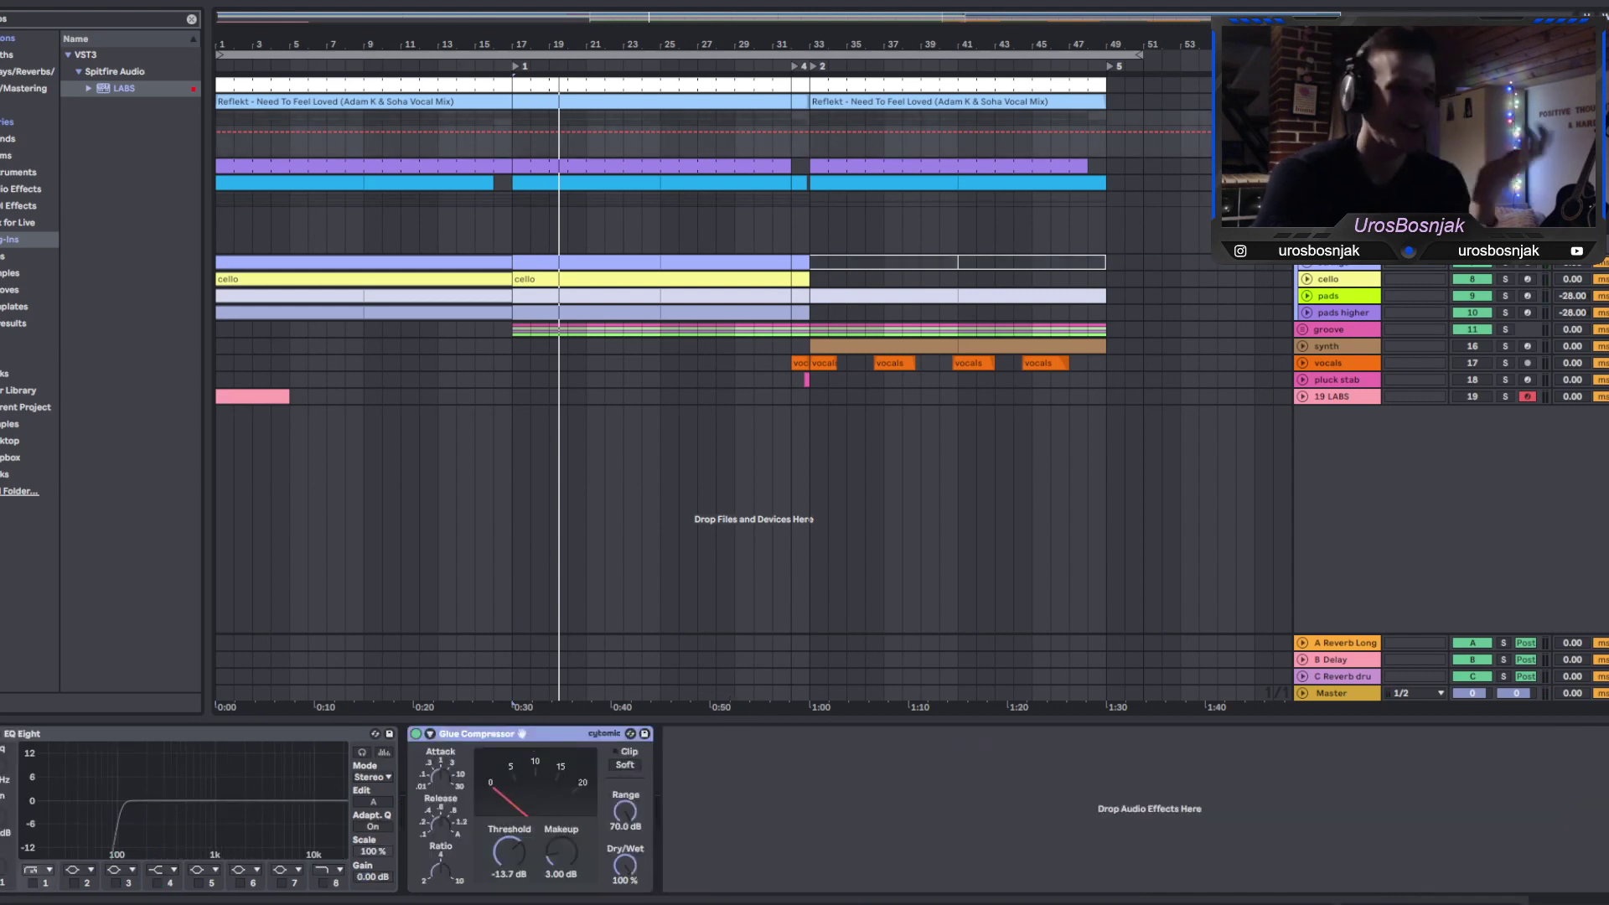
click(1167, 126)
key(space)
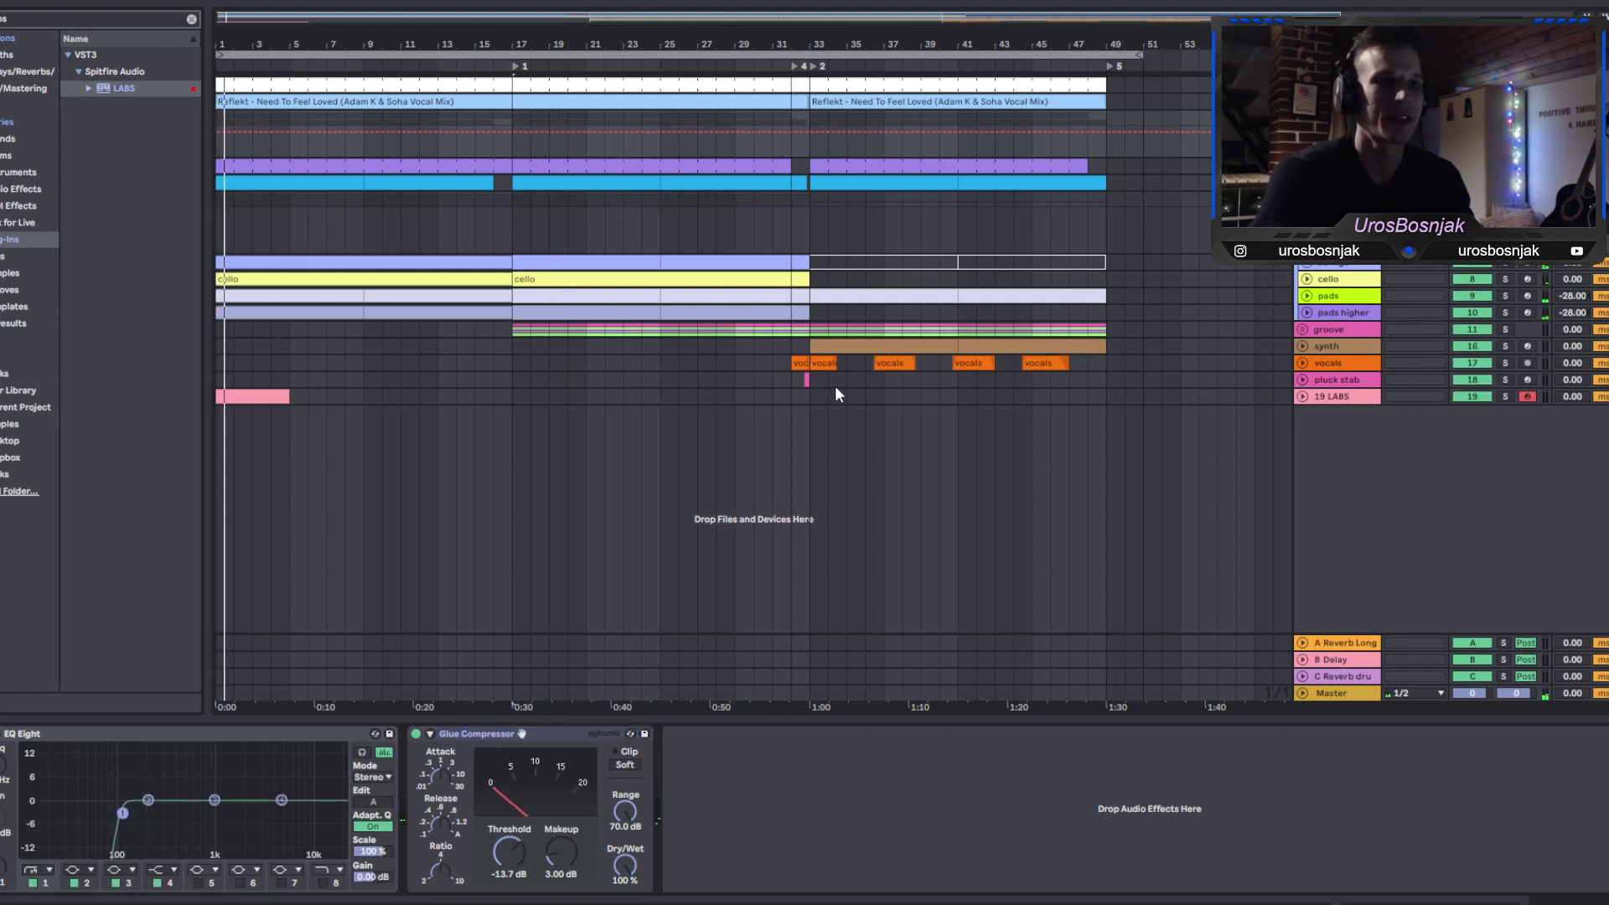
Collapse the strings group and expand the groove group to show its hat, ride and claps tracks.
key(Up)
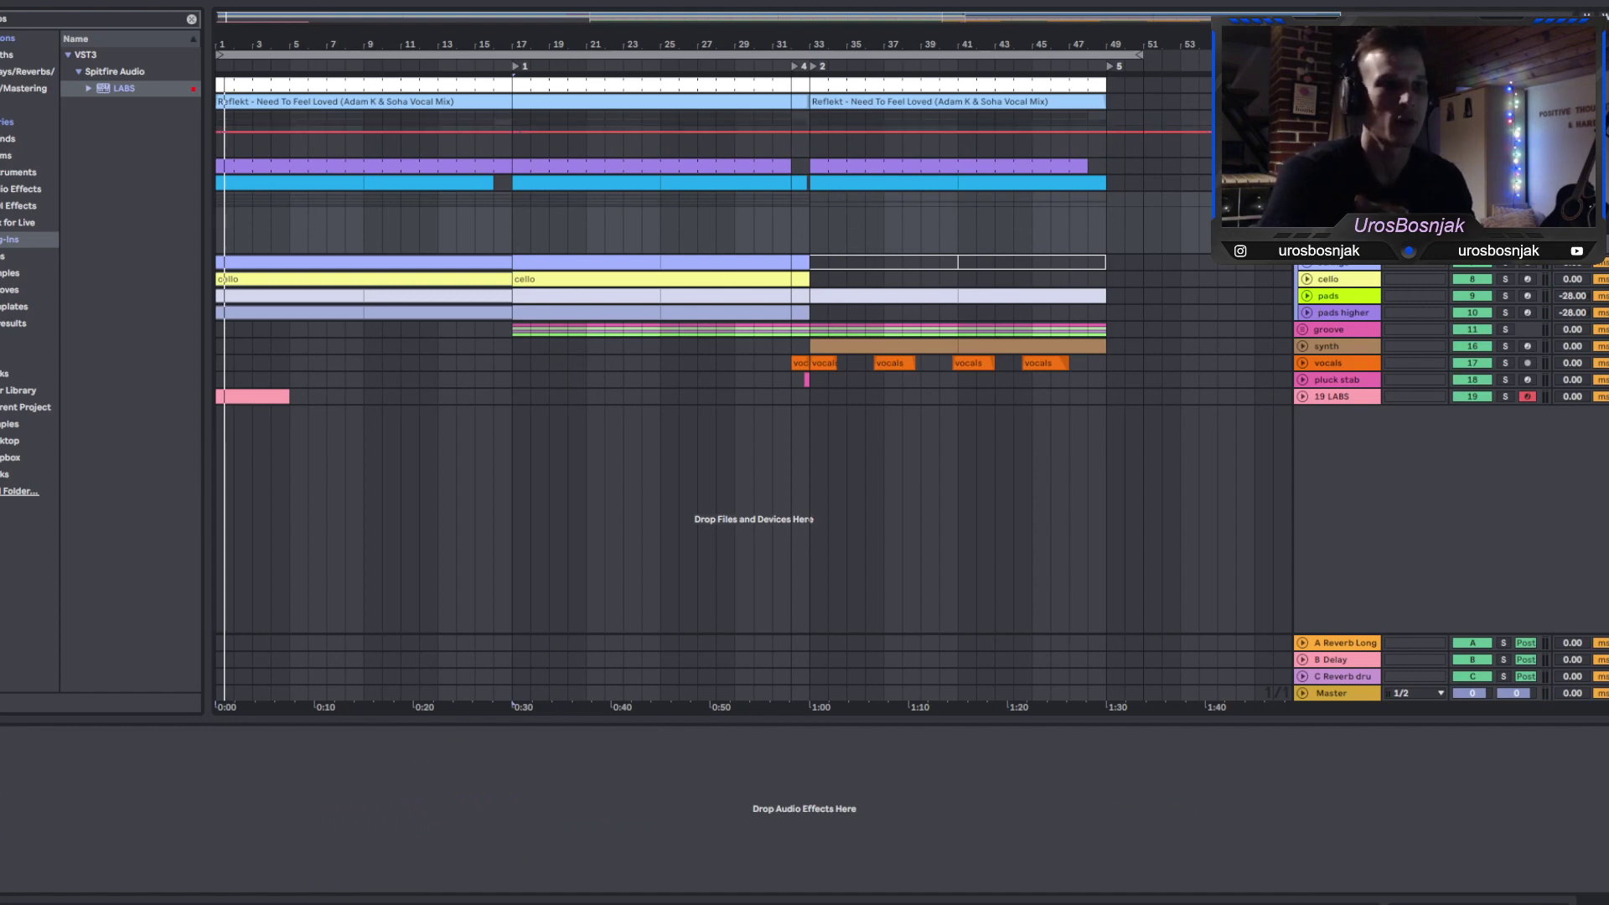
key(Left)
key(Right)
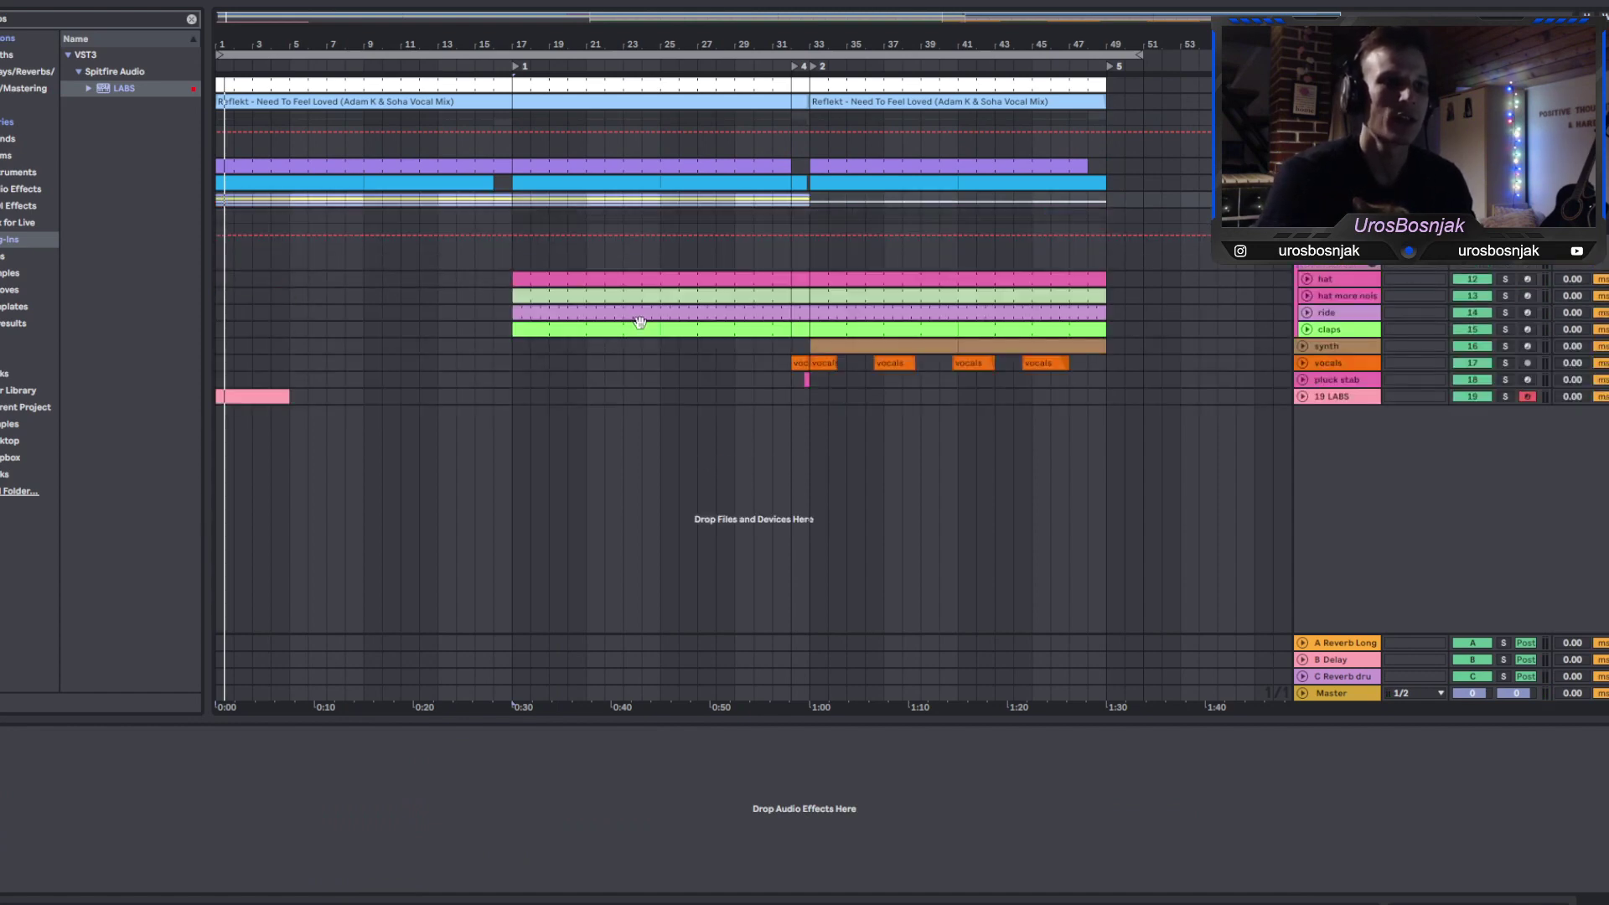
Show the hat track's device chain and play the track soloed from bar 17.
click(529, 291)
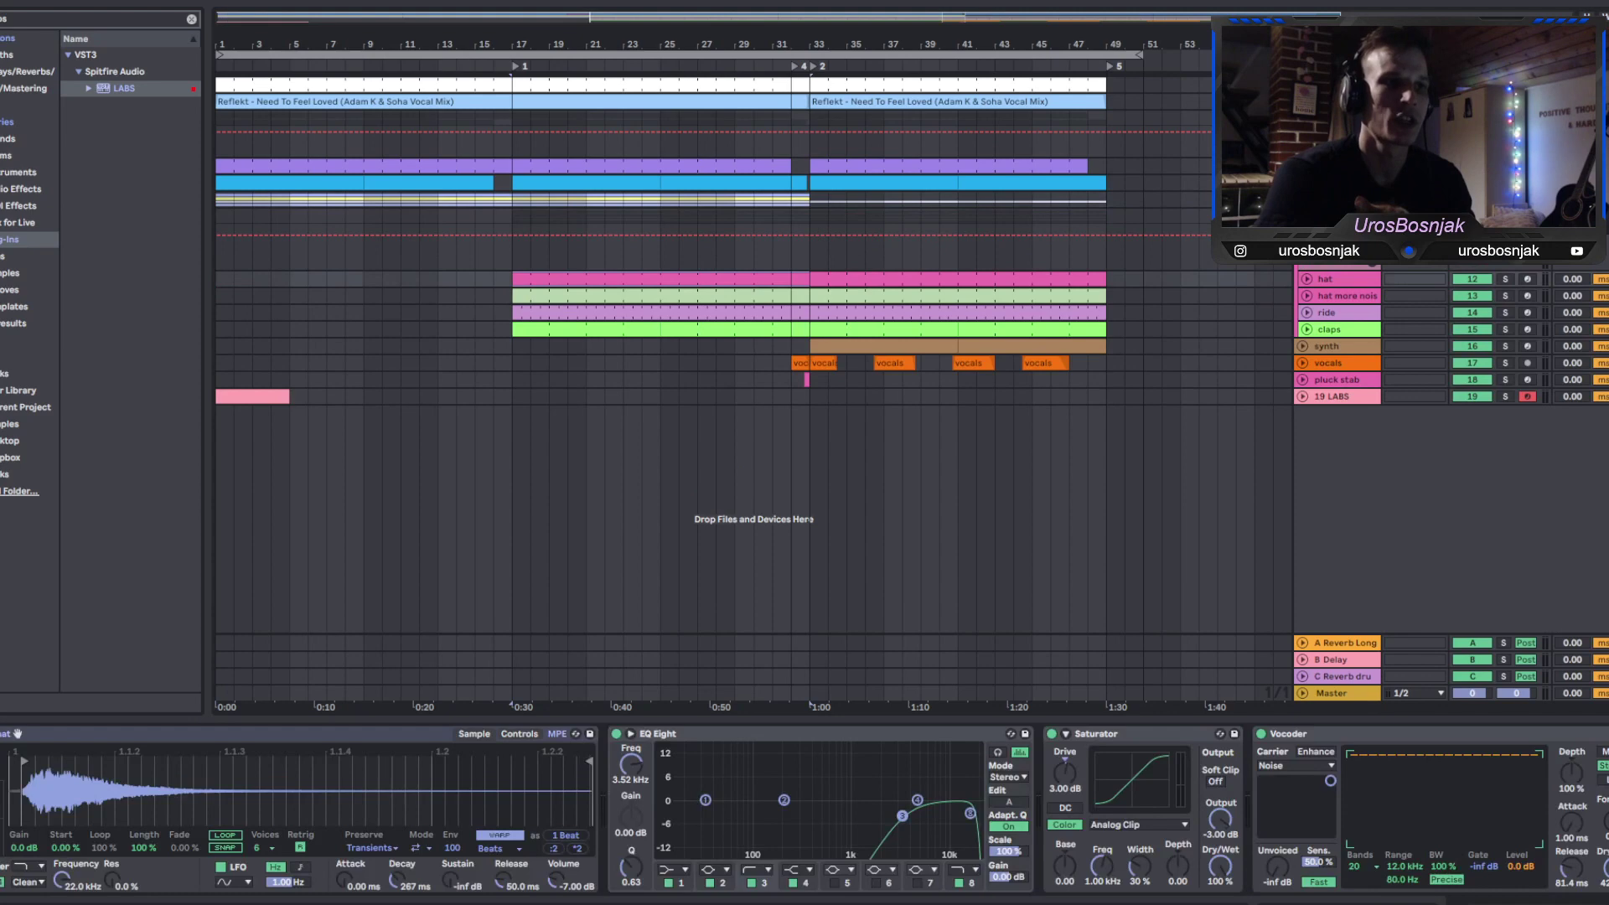
click(1506, 278)
key(space)
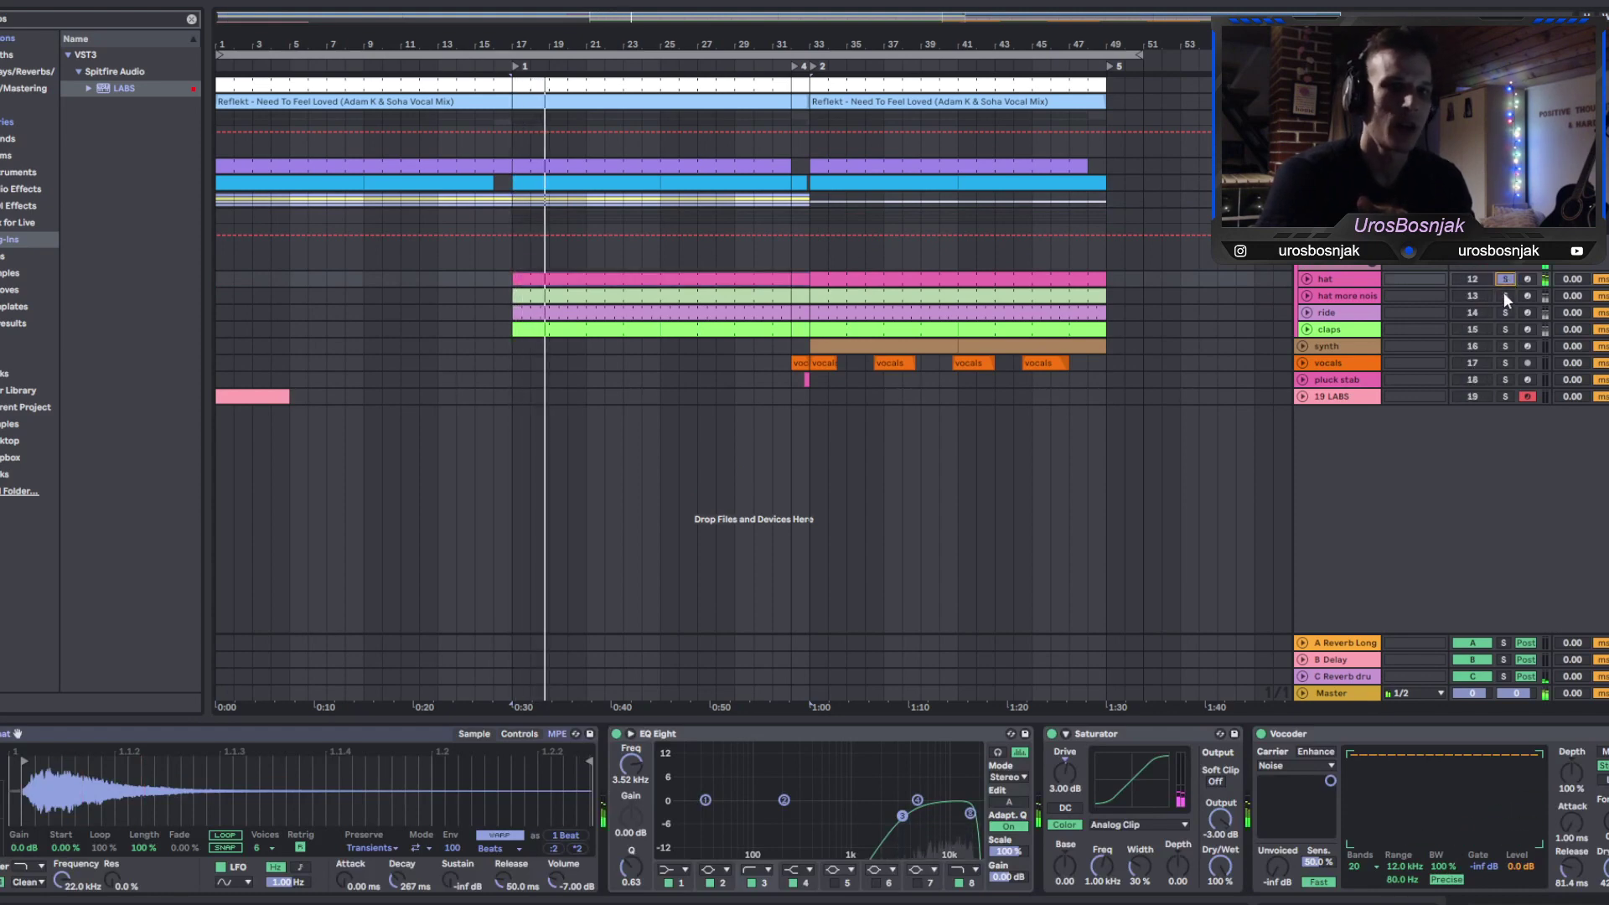
Play the second hat track soloed, review its devices, and return to the first hat track's chain to compare.
click(1360, 299)
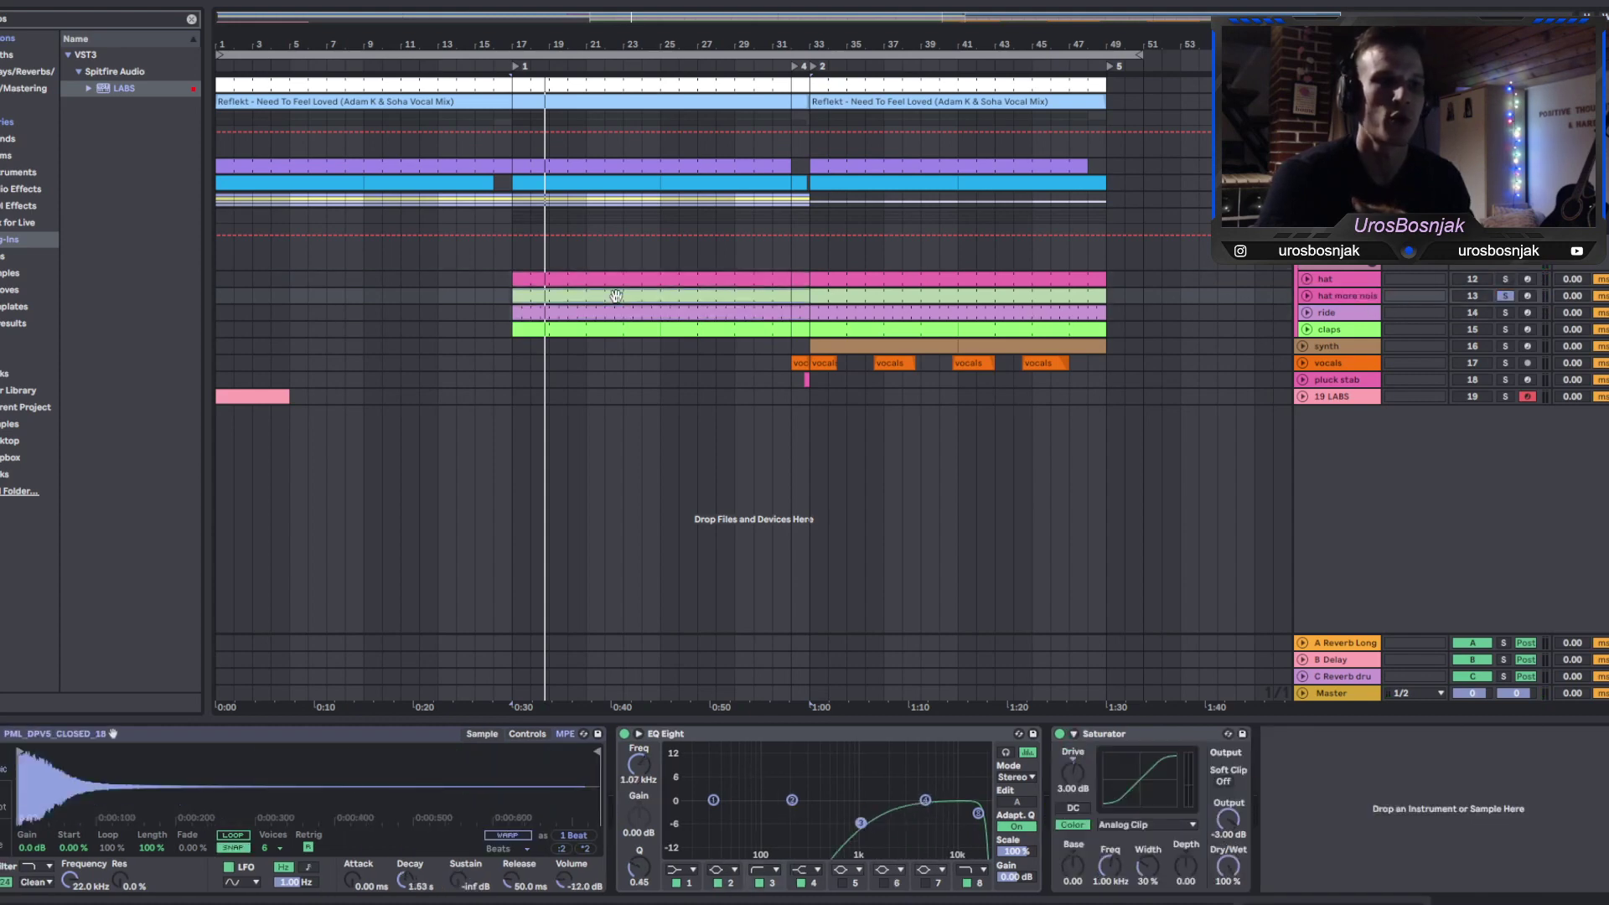
key(space)
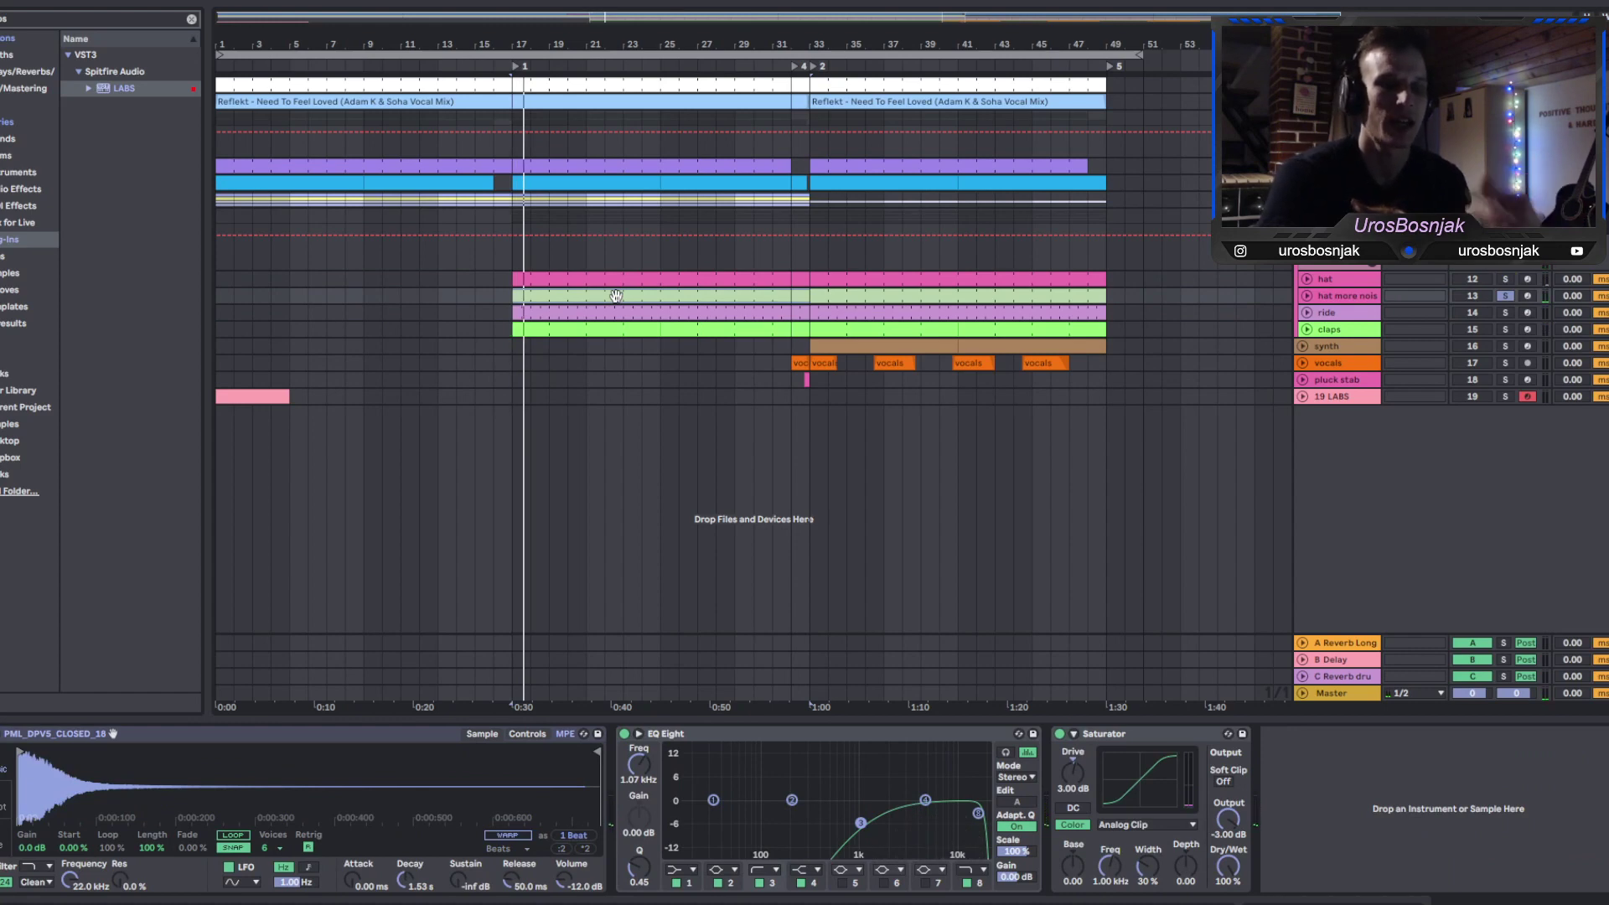
click(1338, 282)
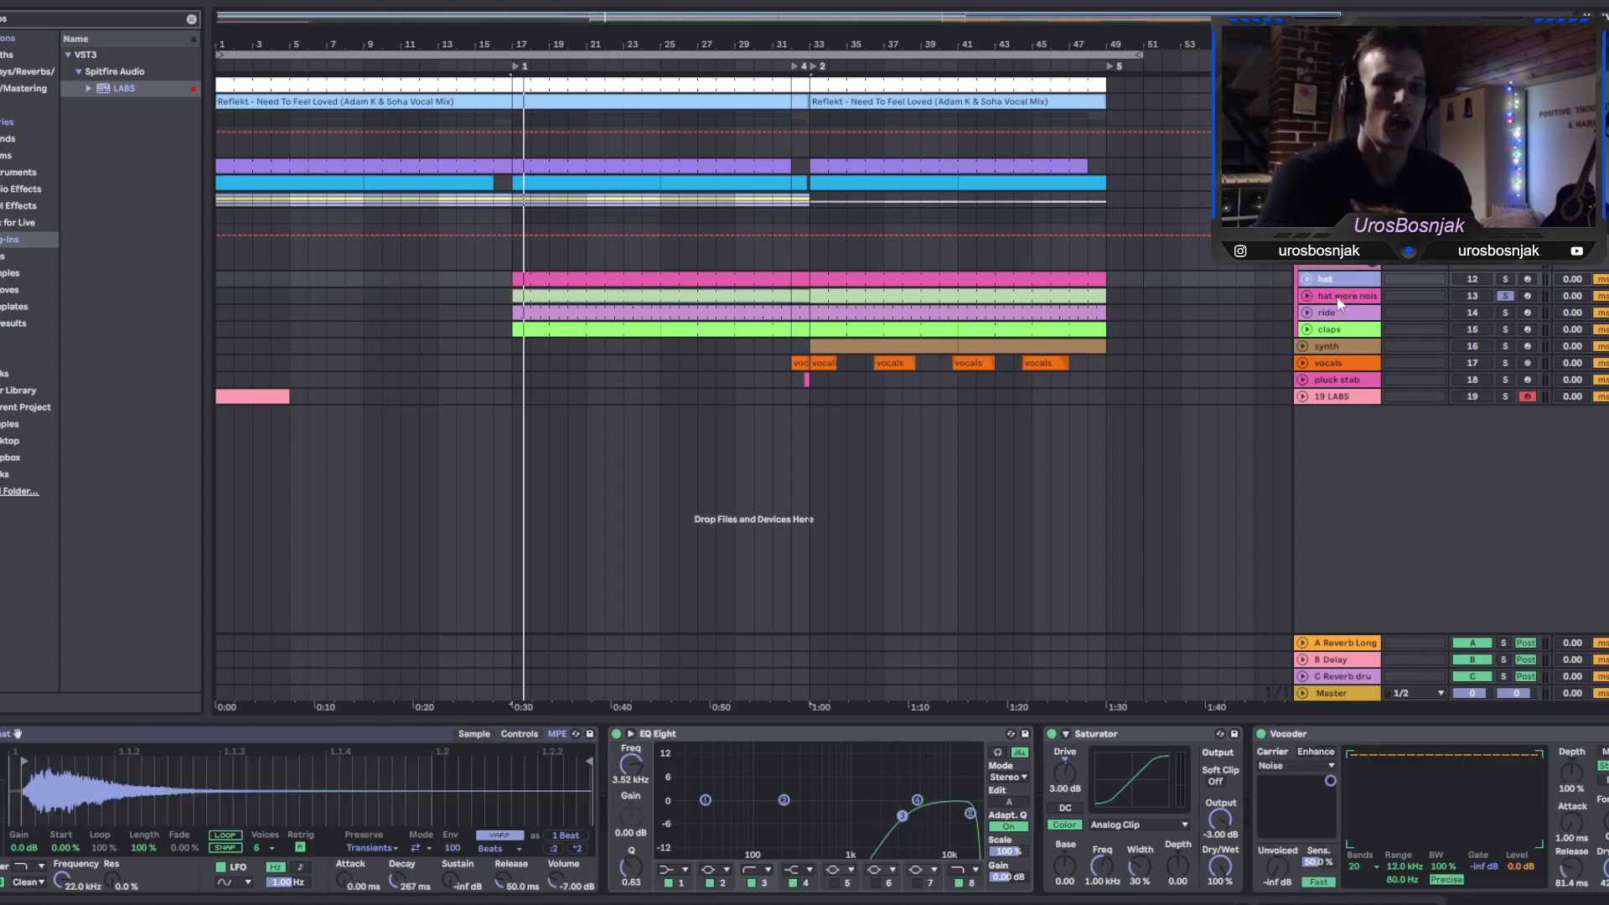
Show the ride track's sample, EQ Eight and Compressor, and play the track soloed.
click(1337, 315)
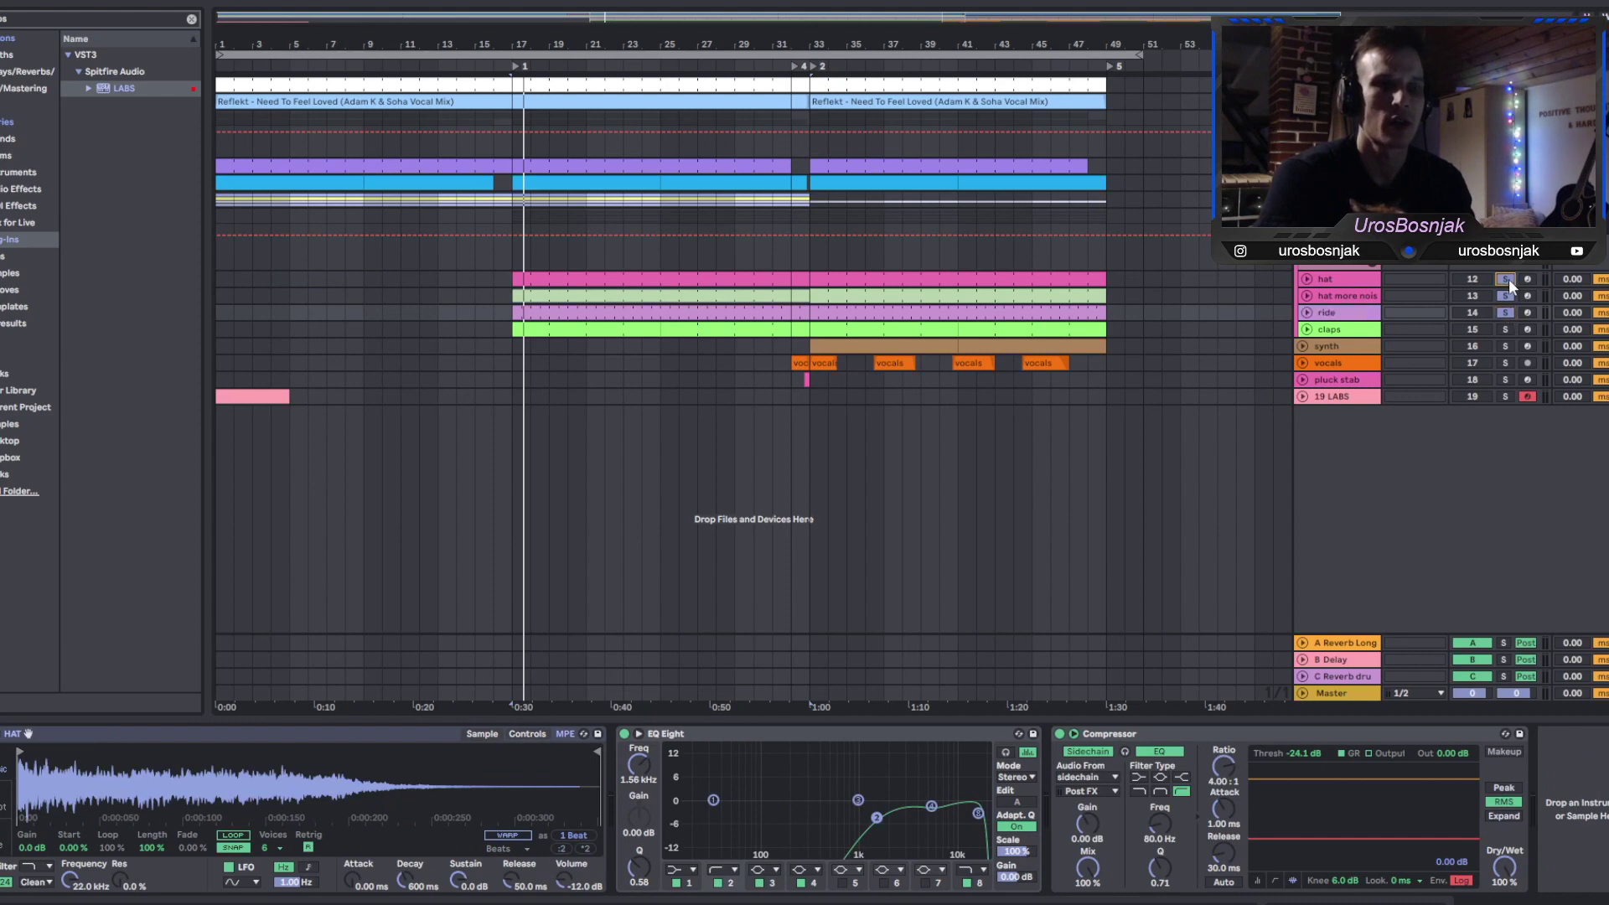
click(626, 311)
click(1505, 312)
key(space)
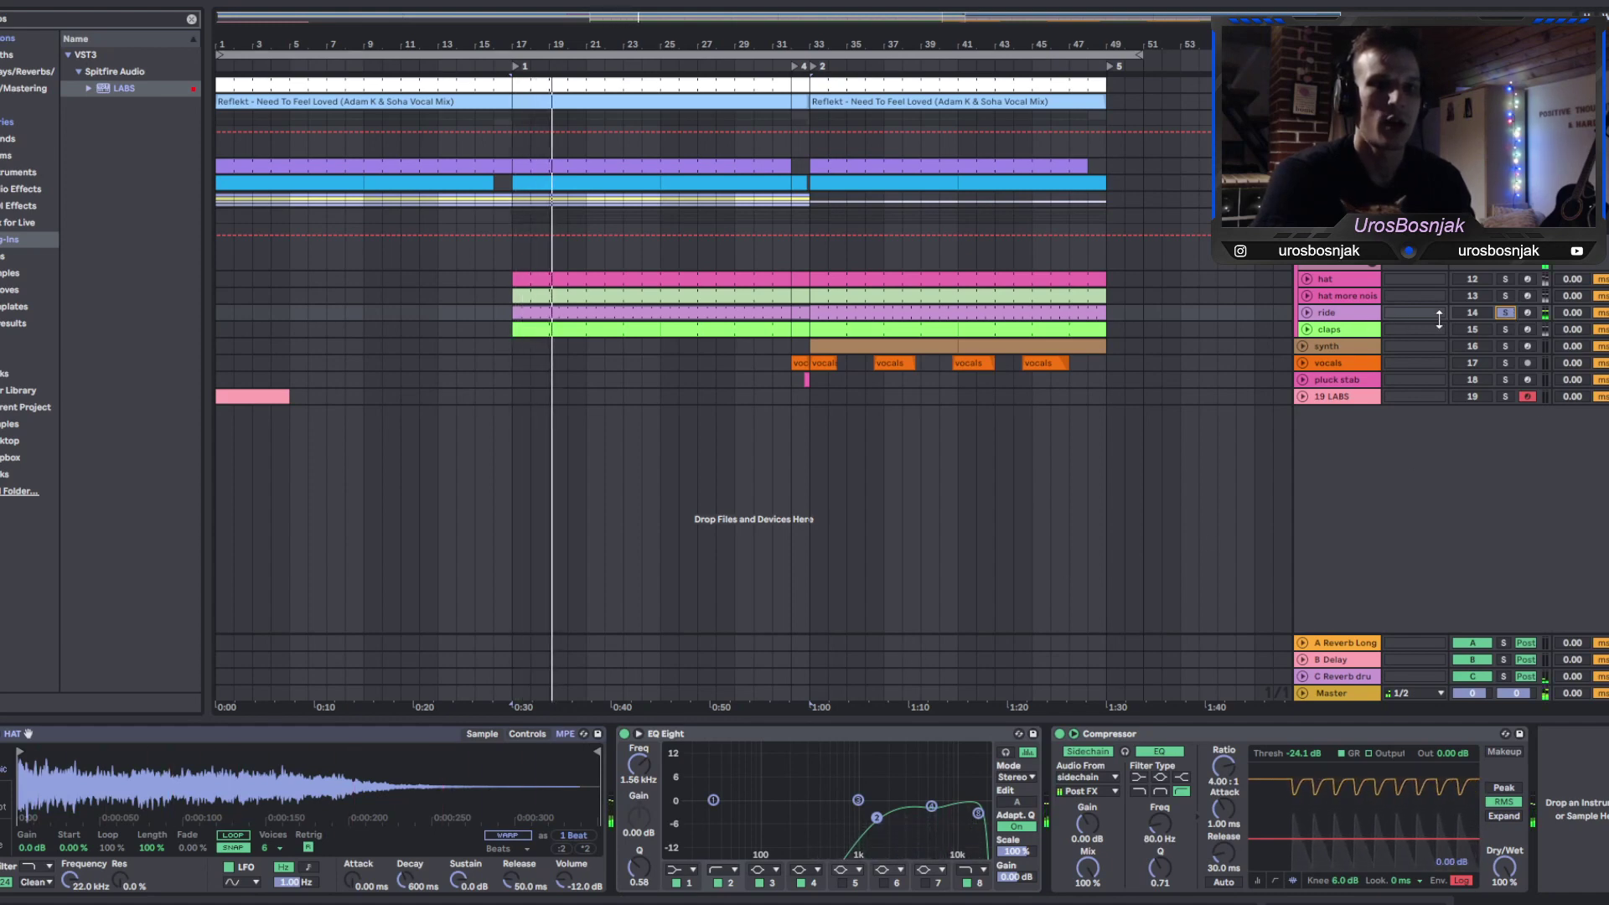
Solo the claps track, show its device chain and play its clip from bar 17.
click(1356, 329)
click(1505, 329)
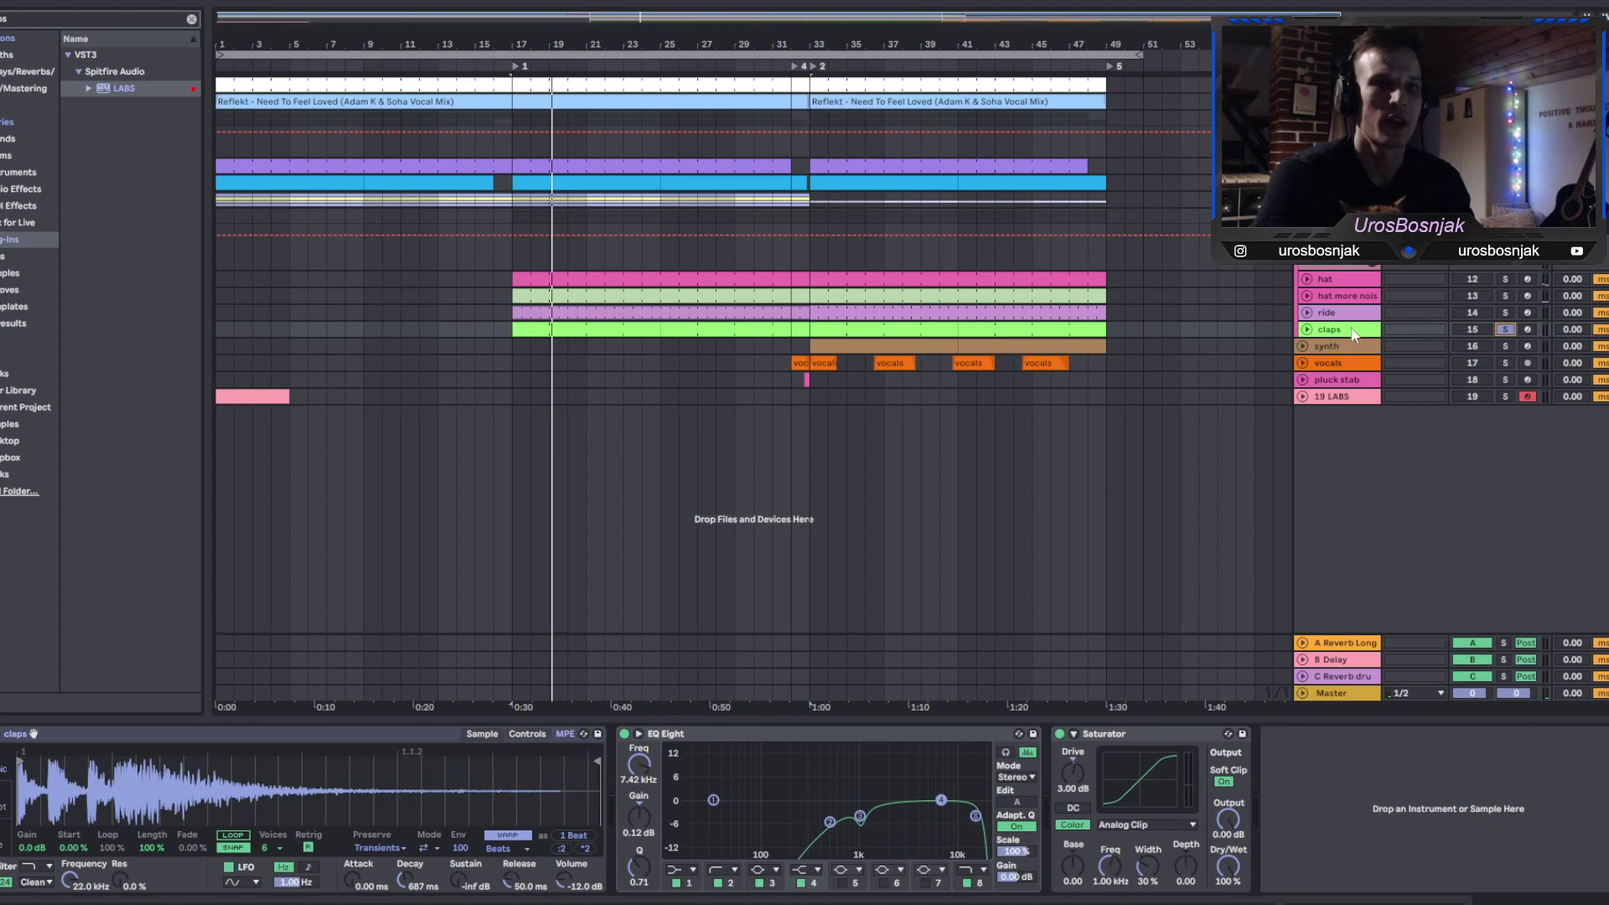
click(555, 329)
key(space)
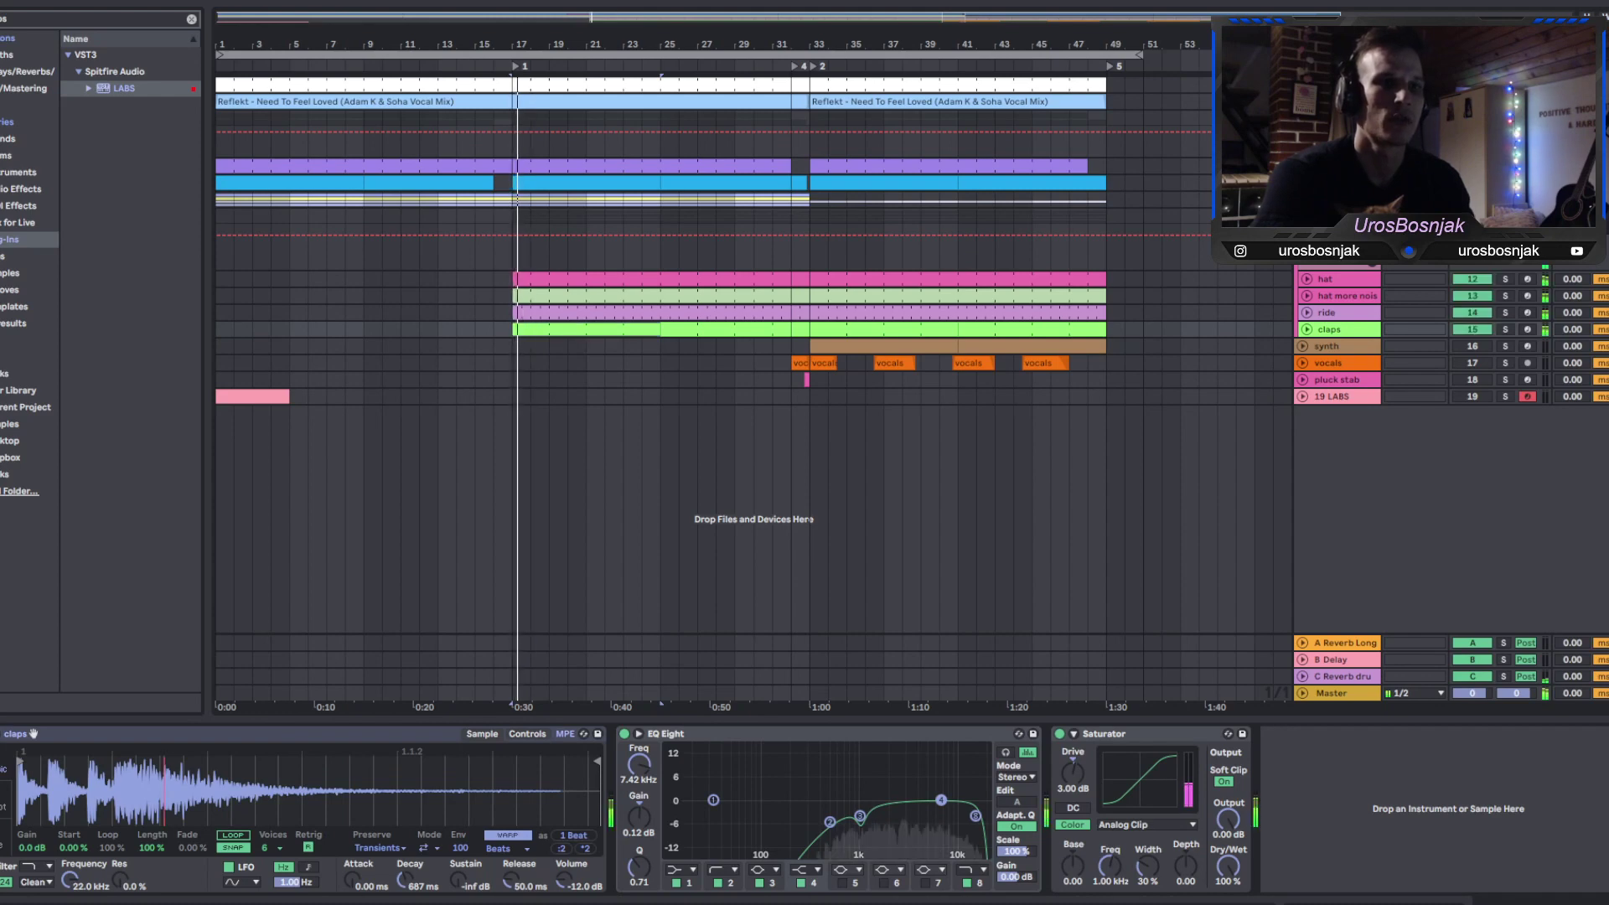
Show the groove group's Saturator and Glue Compressor, and play all groove tracks together.
click(348, 642)
click(71, 732)
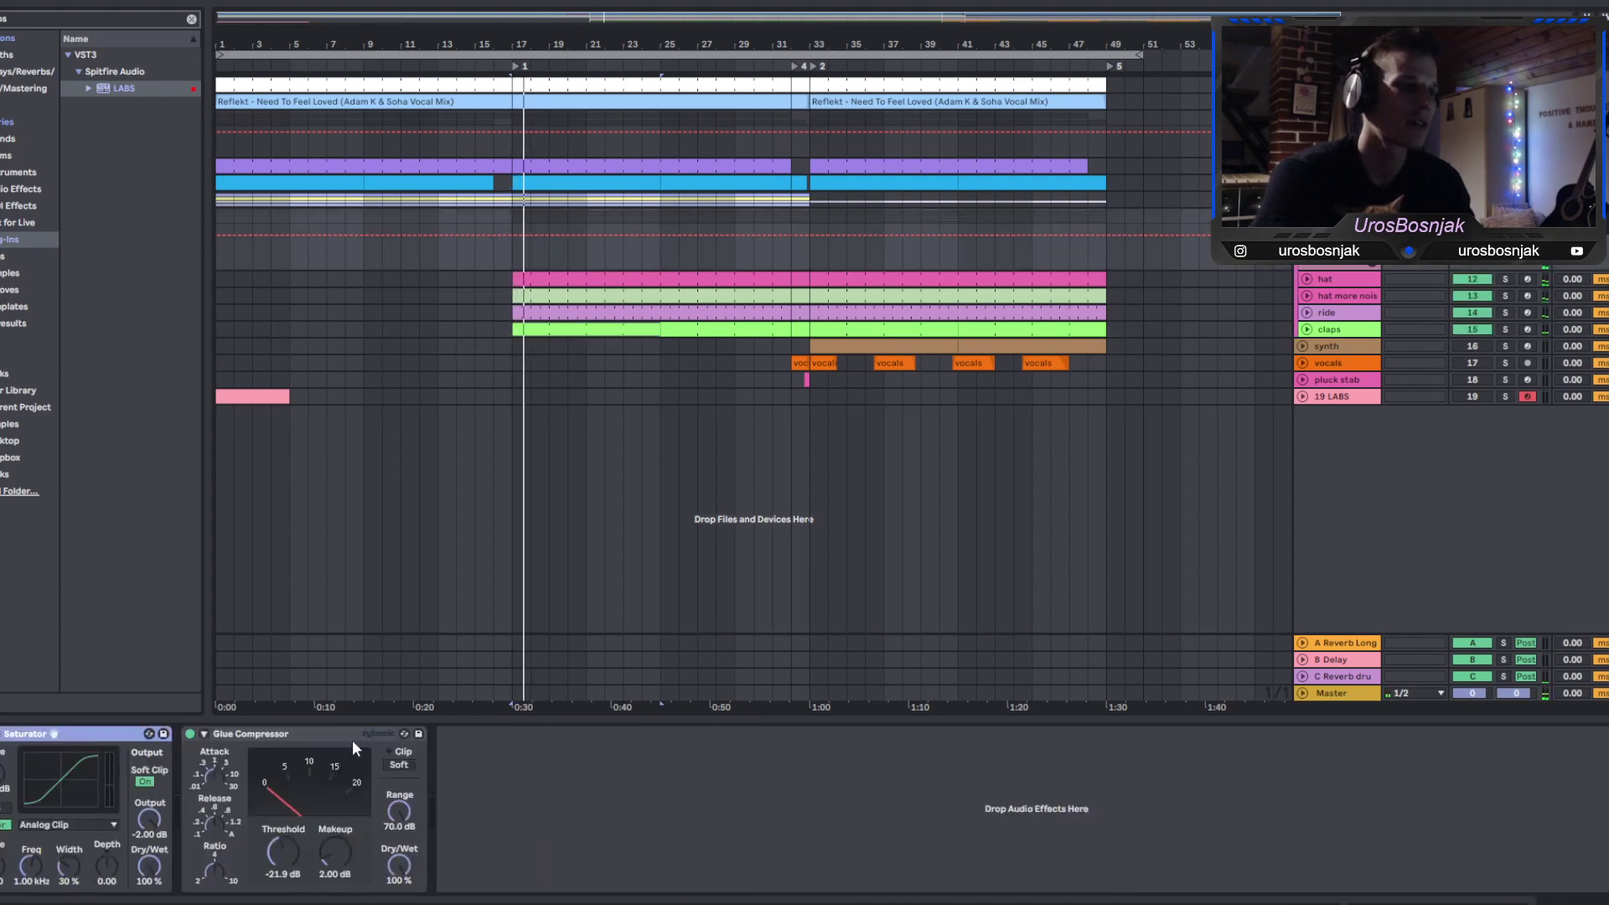
click(352, 738)
key(space)
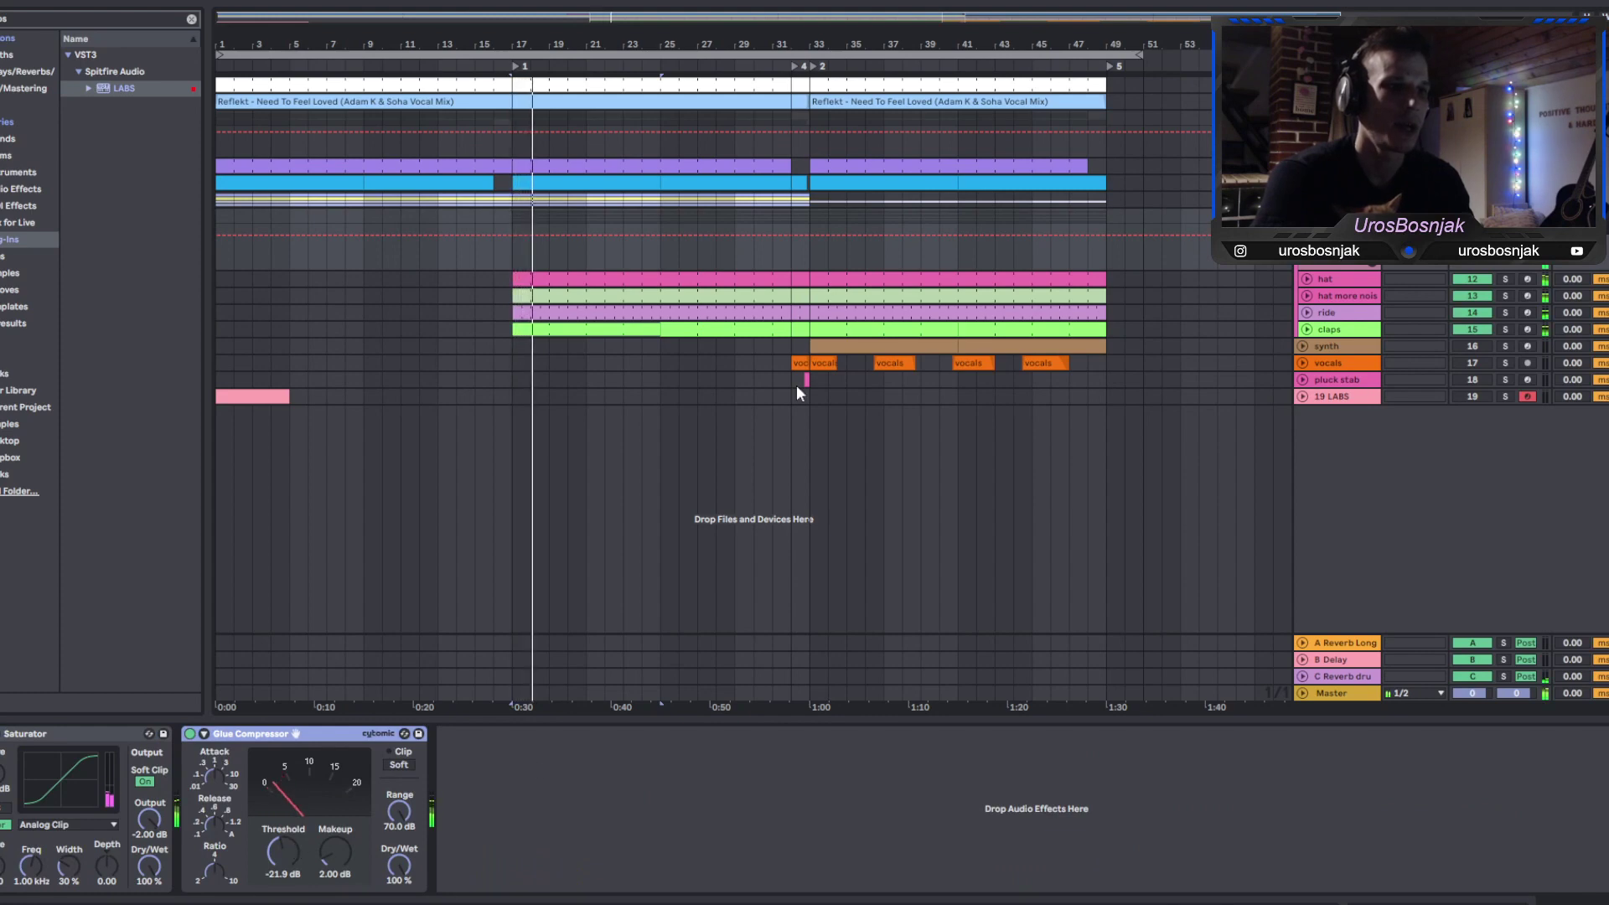
key(space)
key(space)
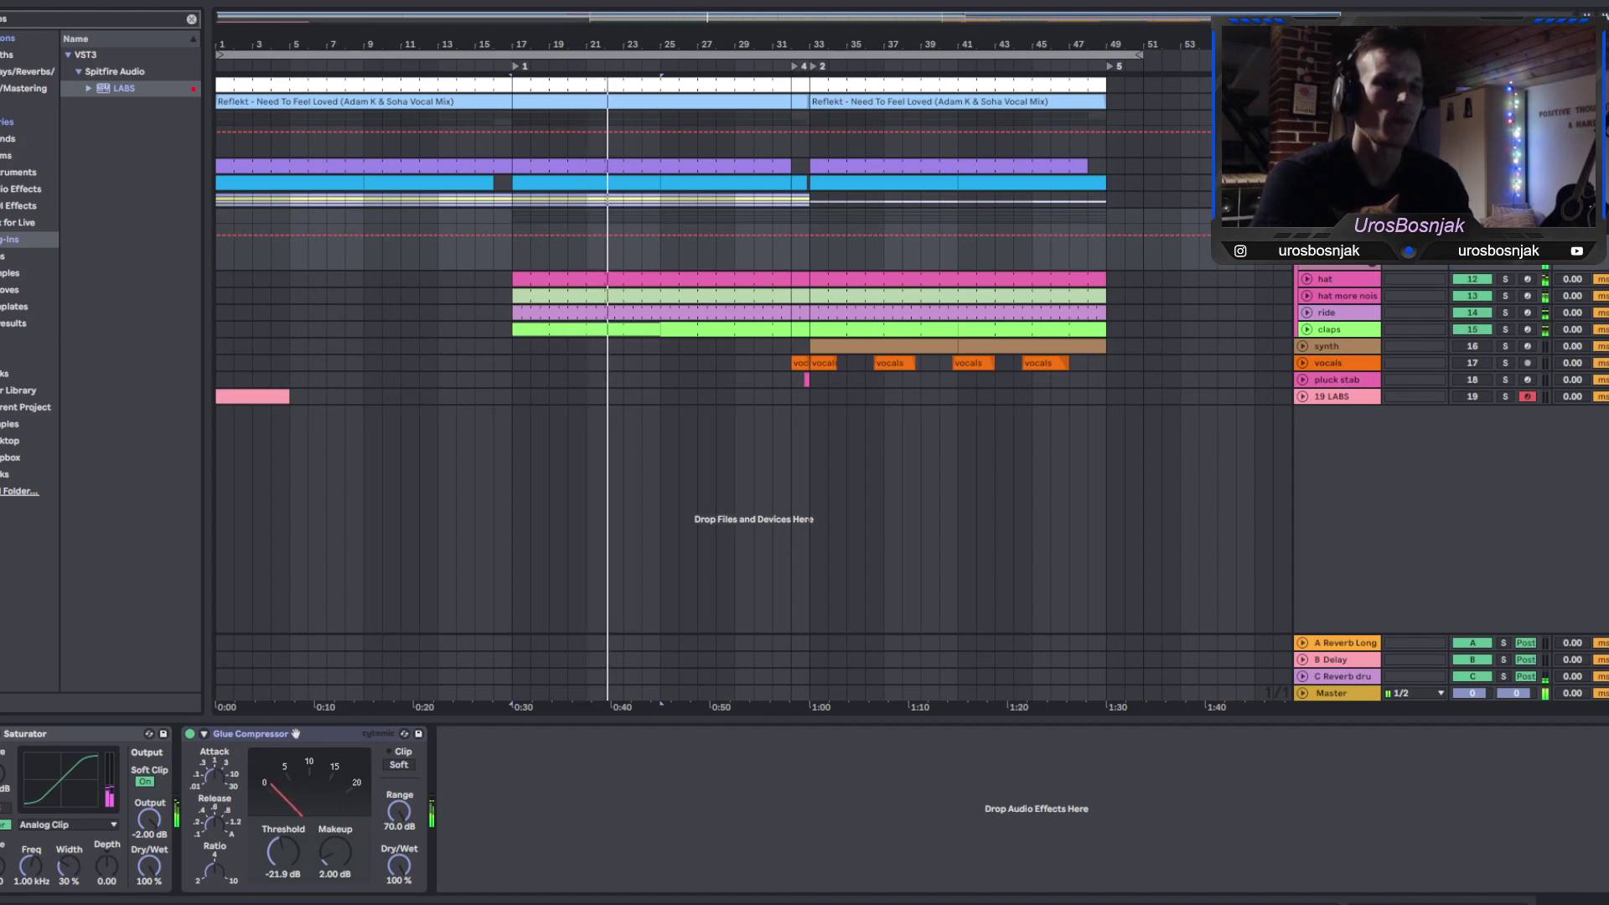
Collapse the expanded groups and open the first synth clip in the note editor.
key(Left)
key(Left)
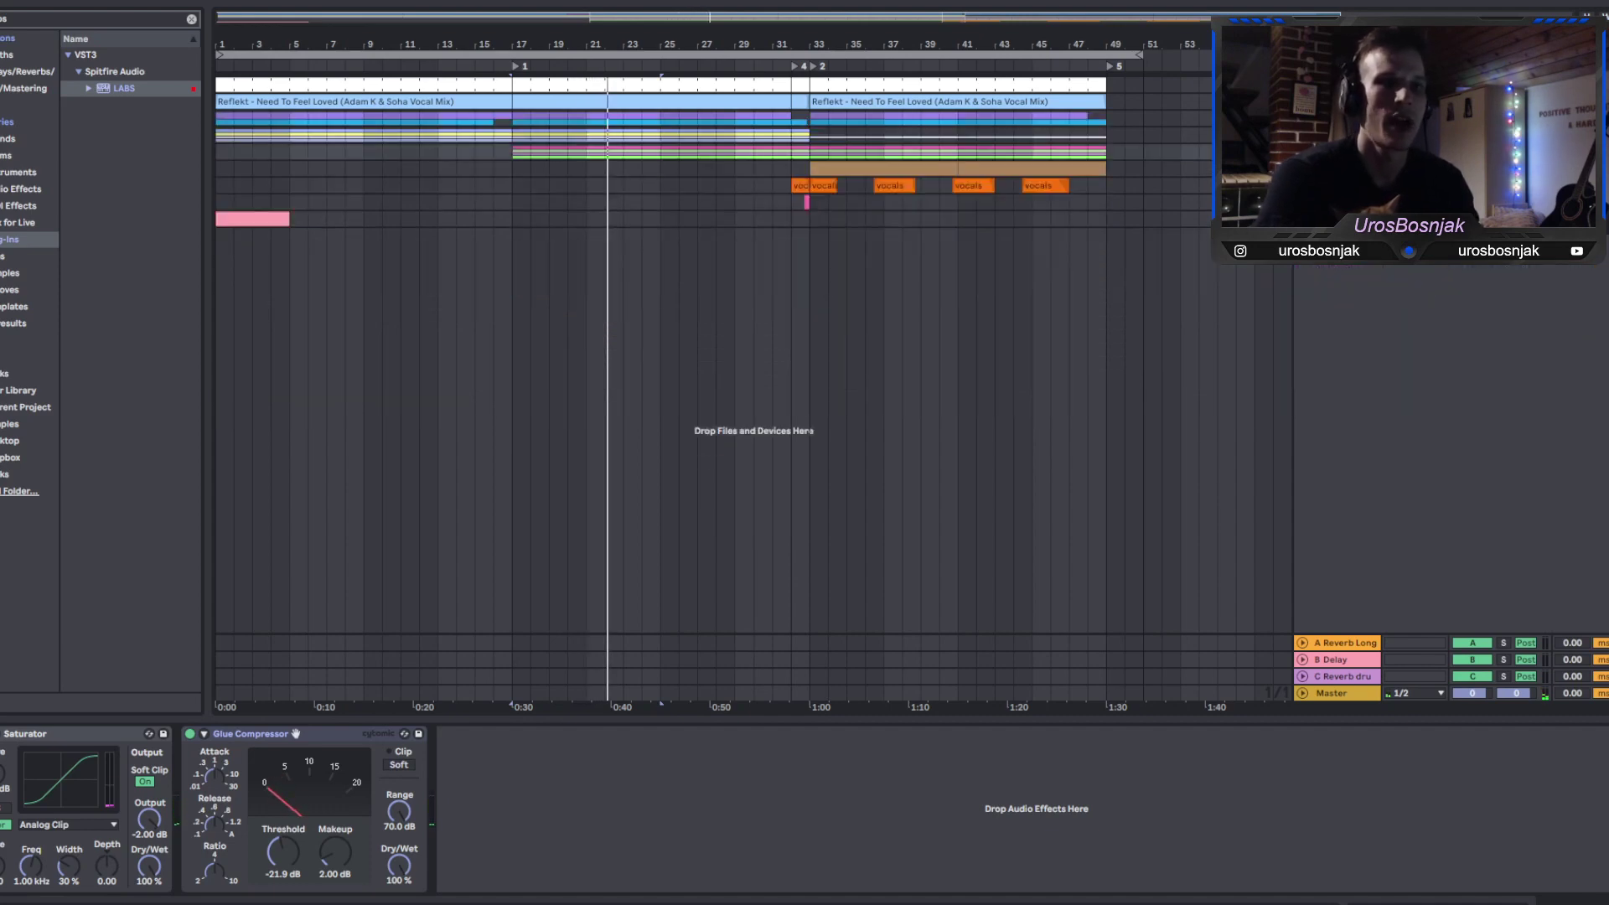
double_click(896, 165)
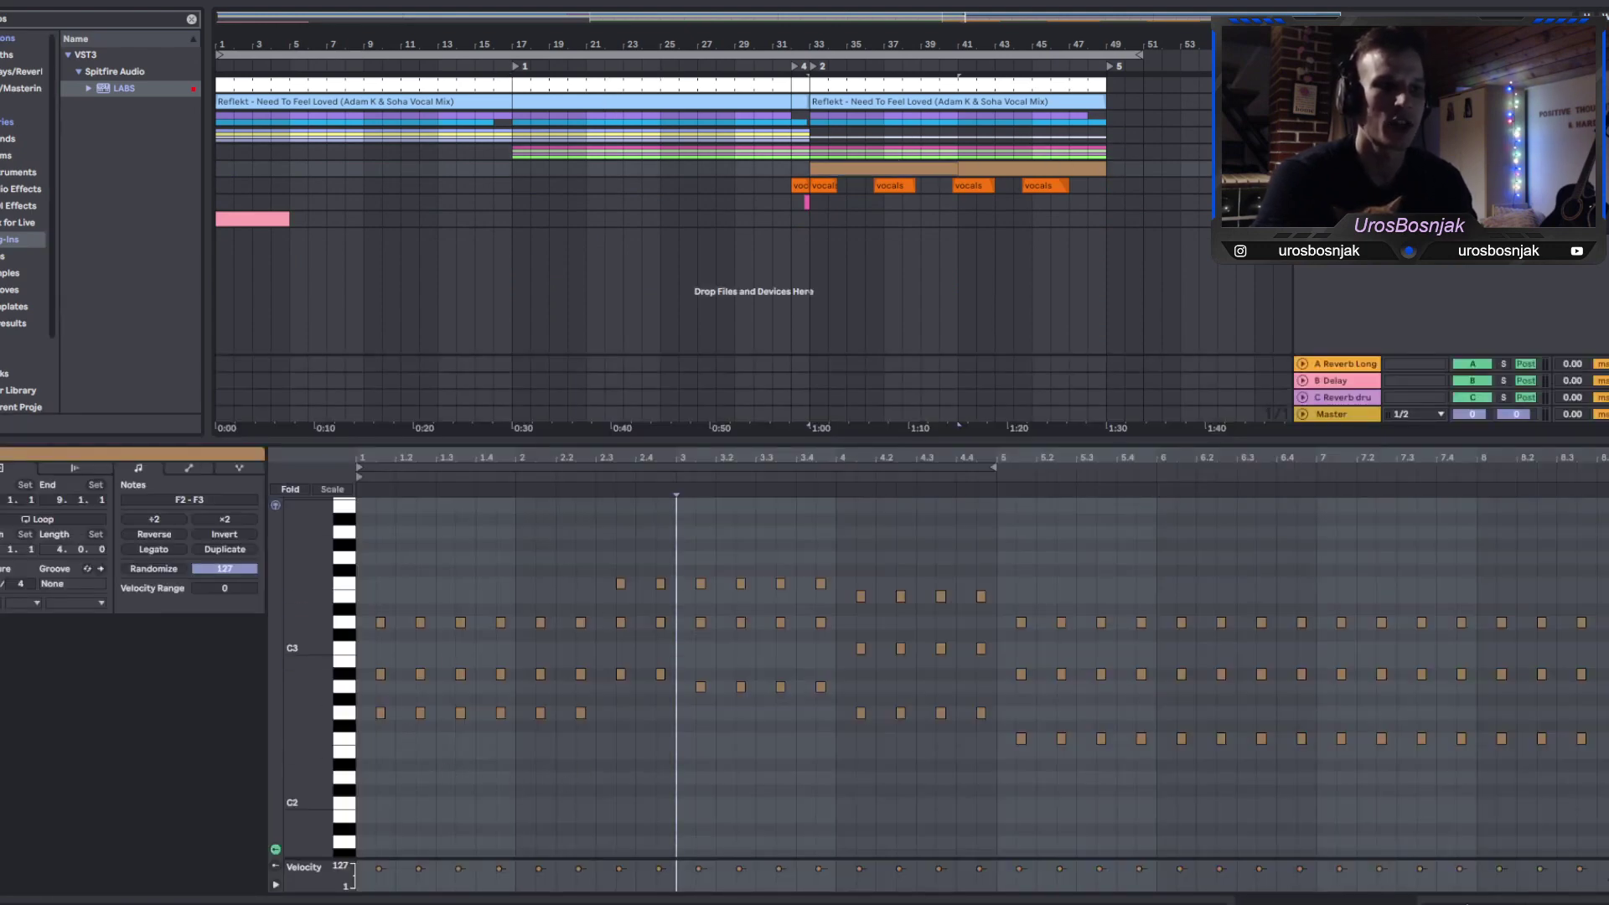
Show the synth track's device chain from its start and open the Serum instrument with the reflekt stabs preset.
key(shift+Tab)
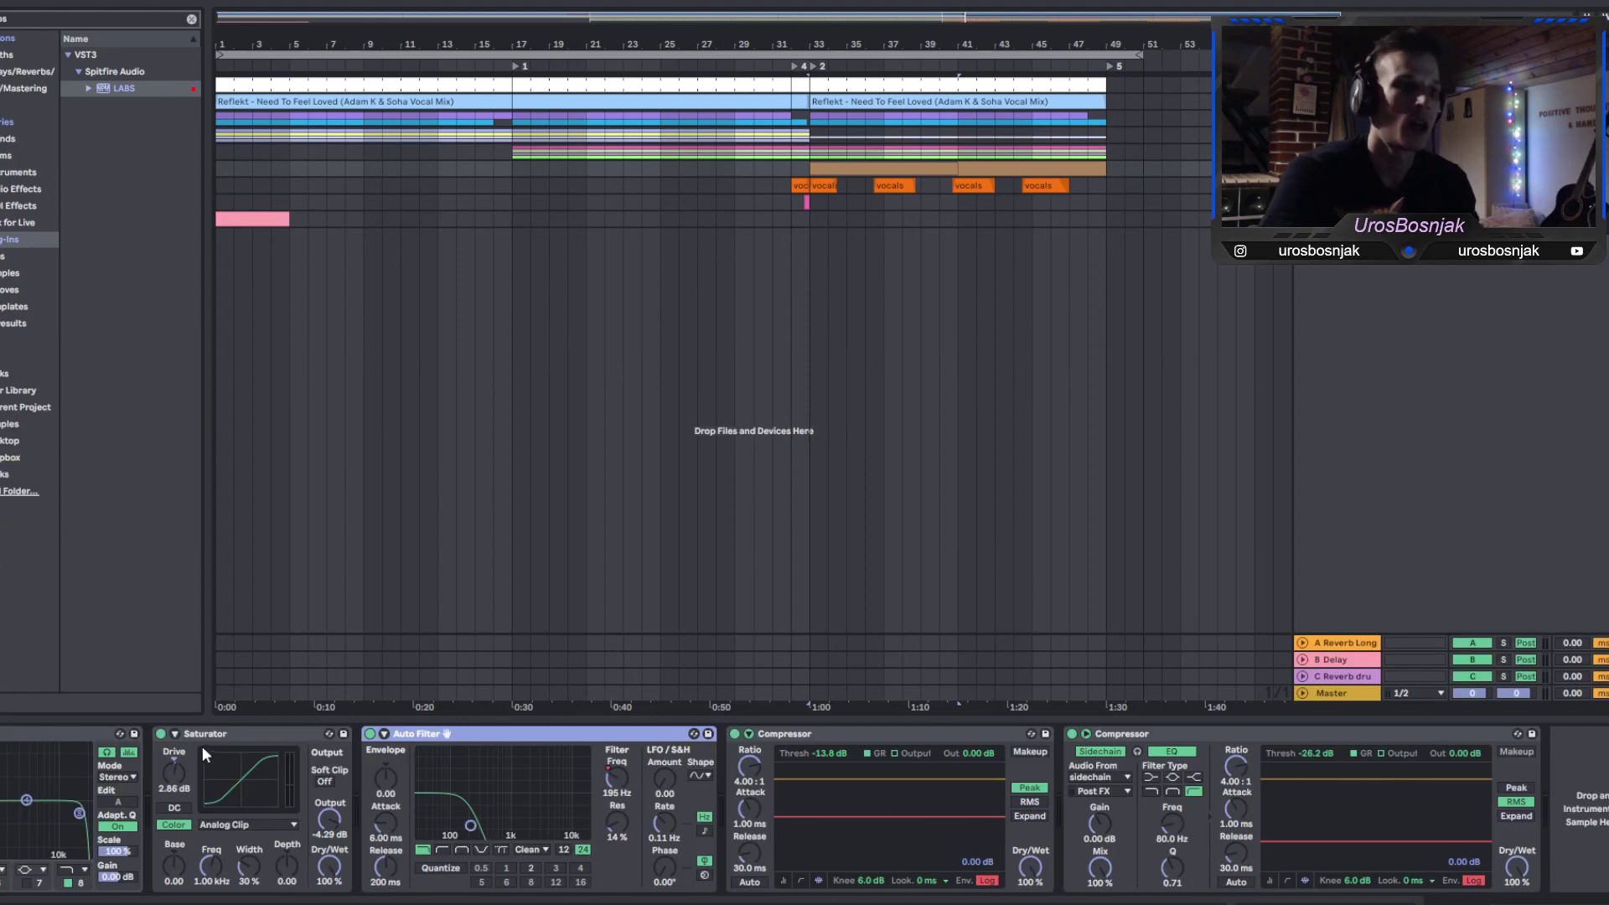
scroll(628, 808, left, 5)
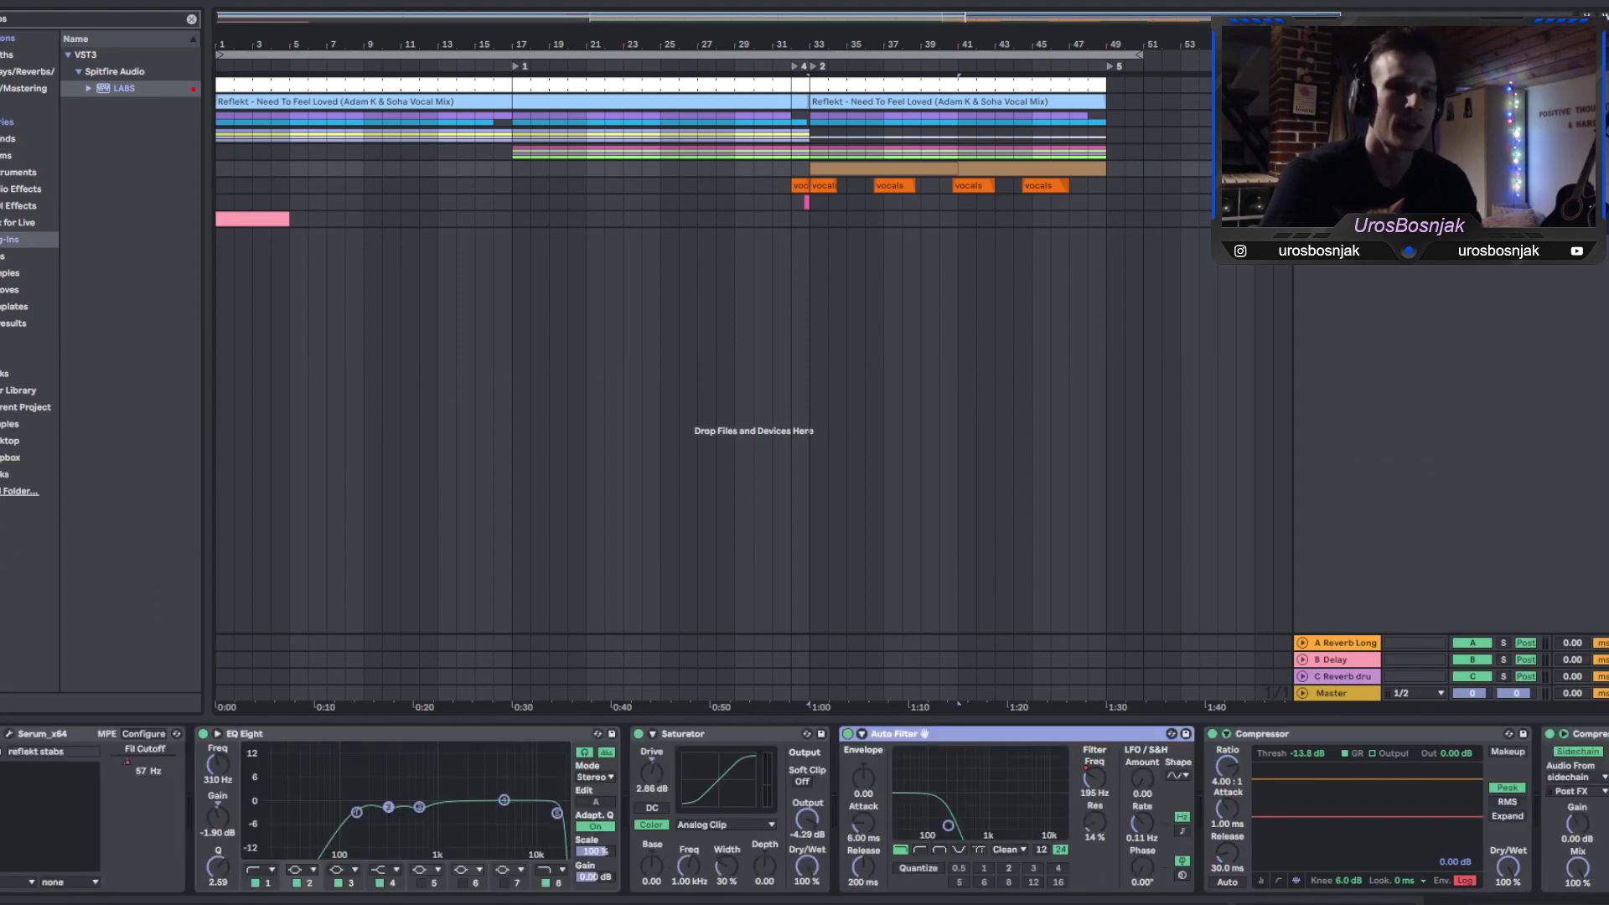
click(4, 736)
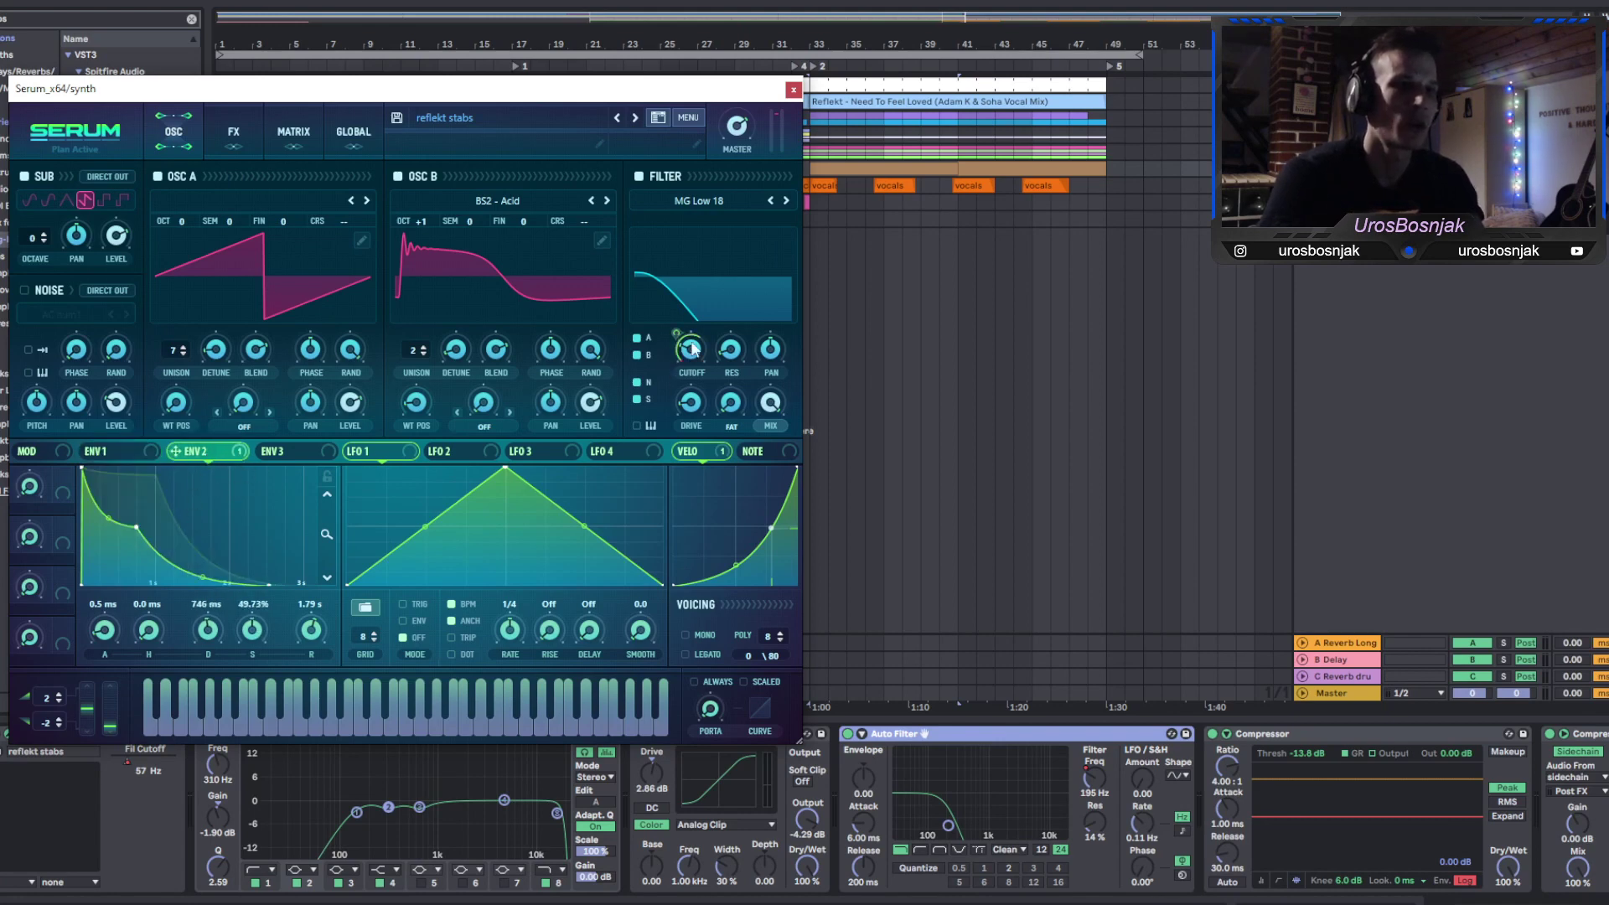
Move the Serum window clear of the synth track's filter cutoff automation and play the synth from locator 2 at bar 33.
drag(703, 91, 1373, 171)
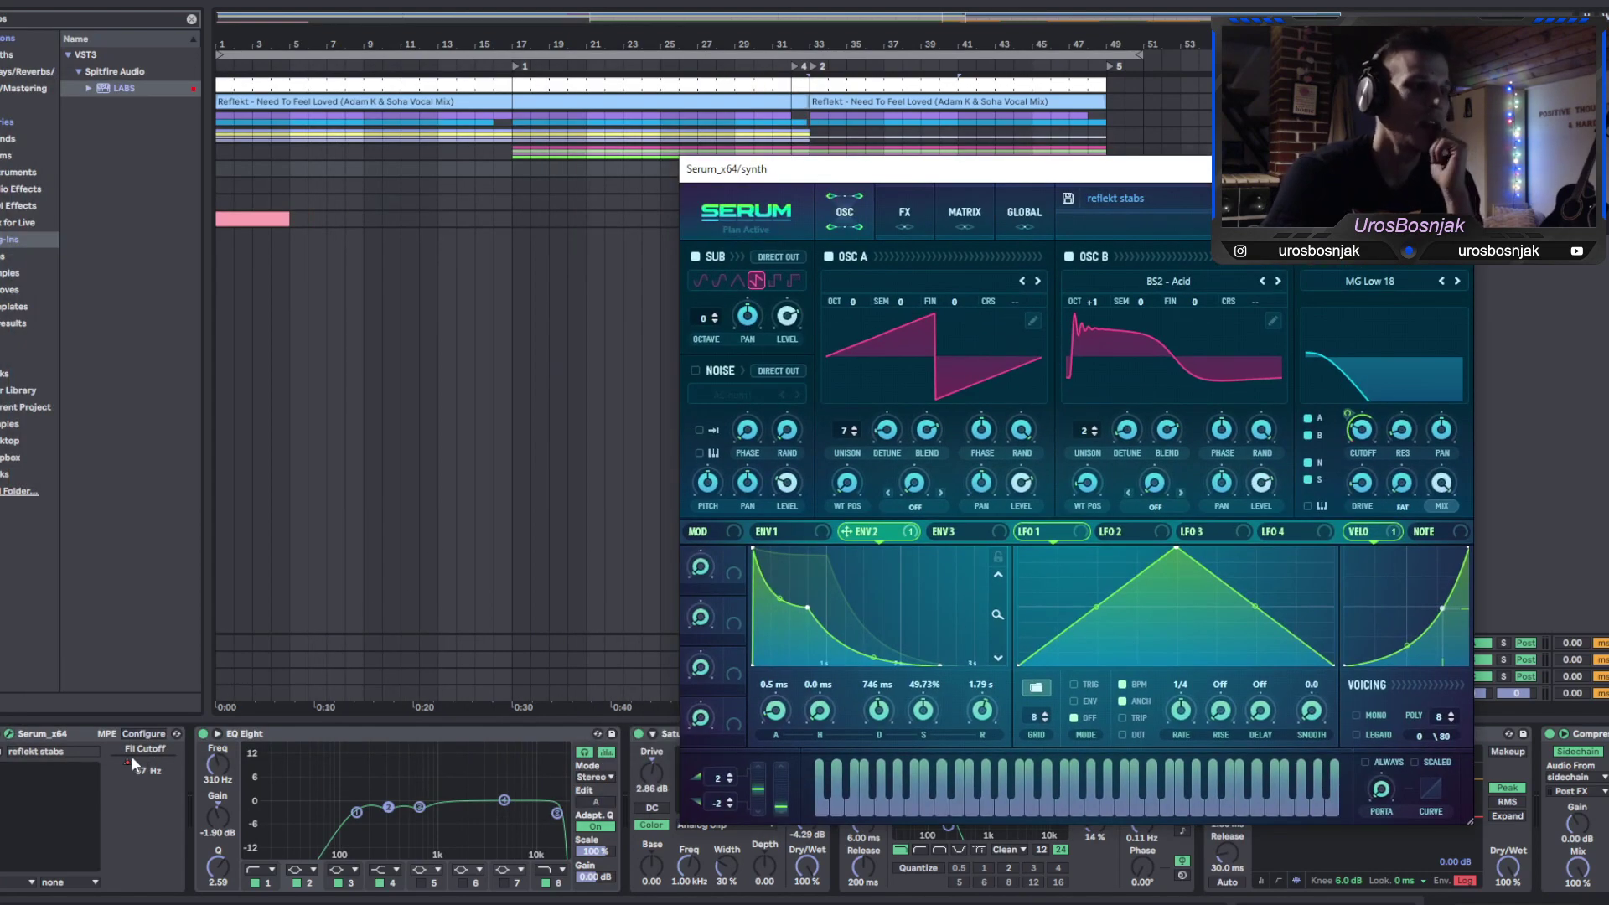
drag(1066, 171, 616, 337)
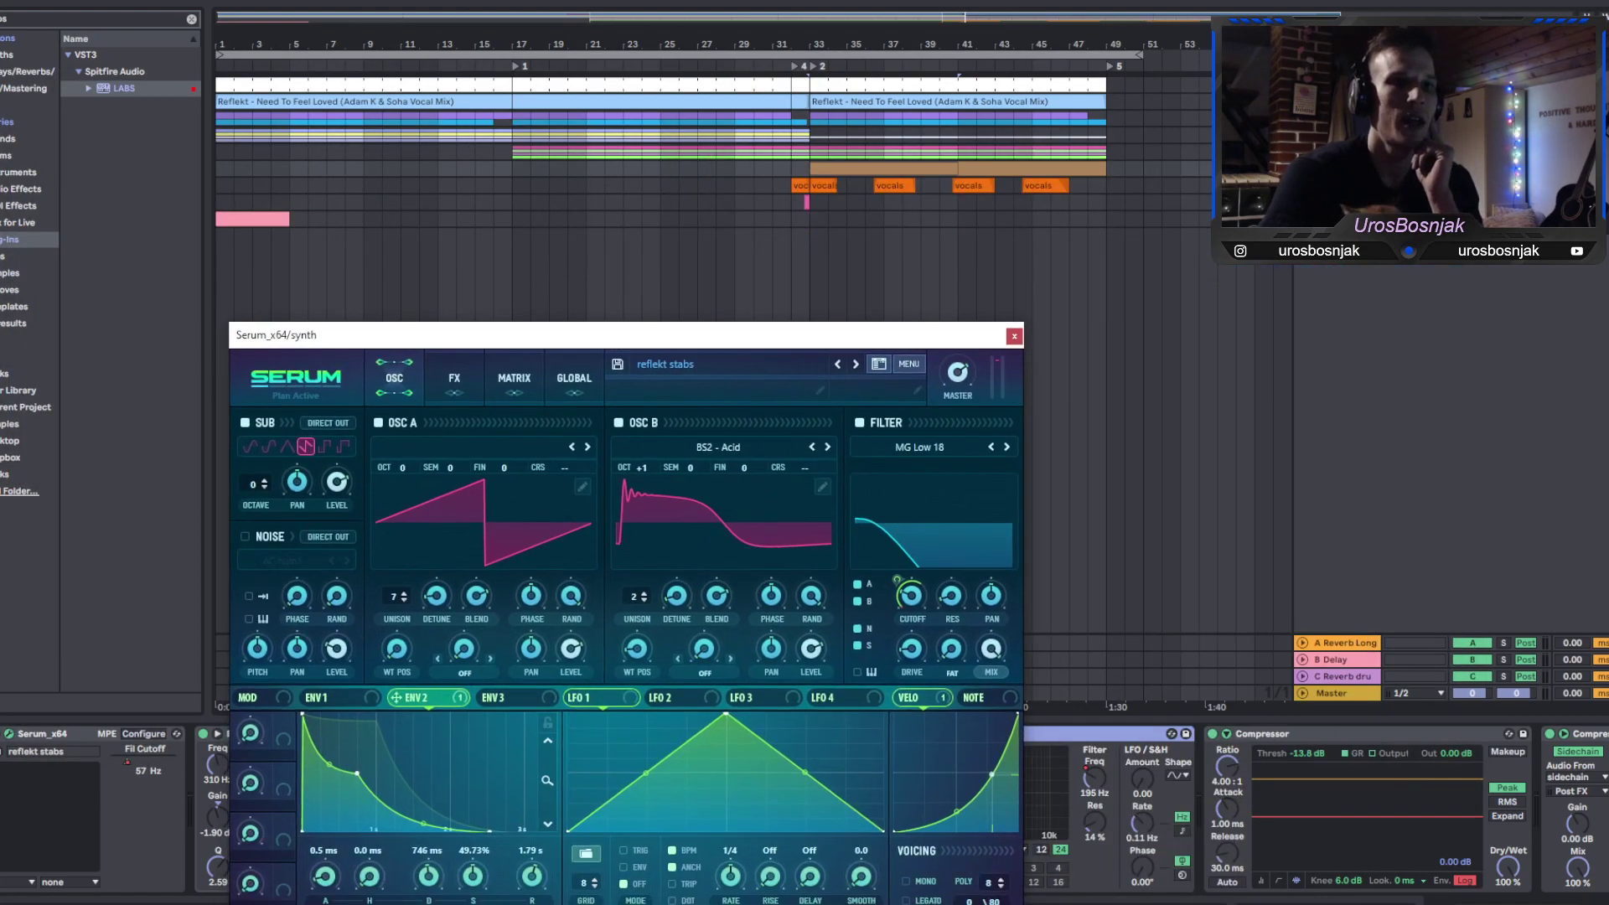
drag(814, 340, 524, 146)
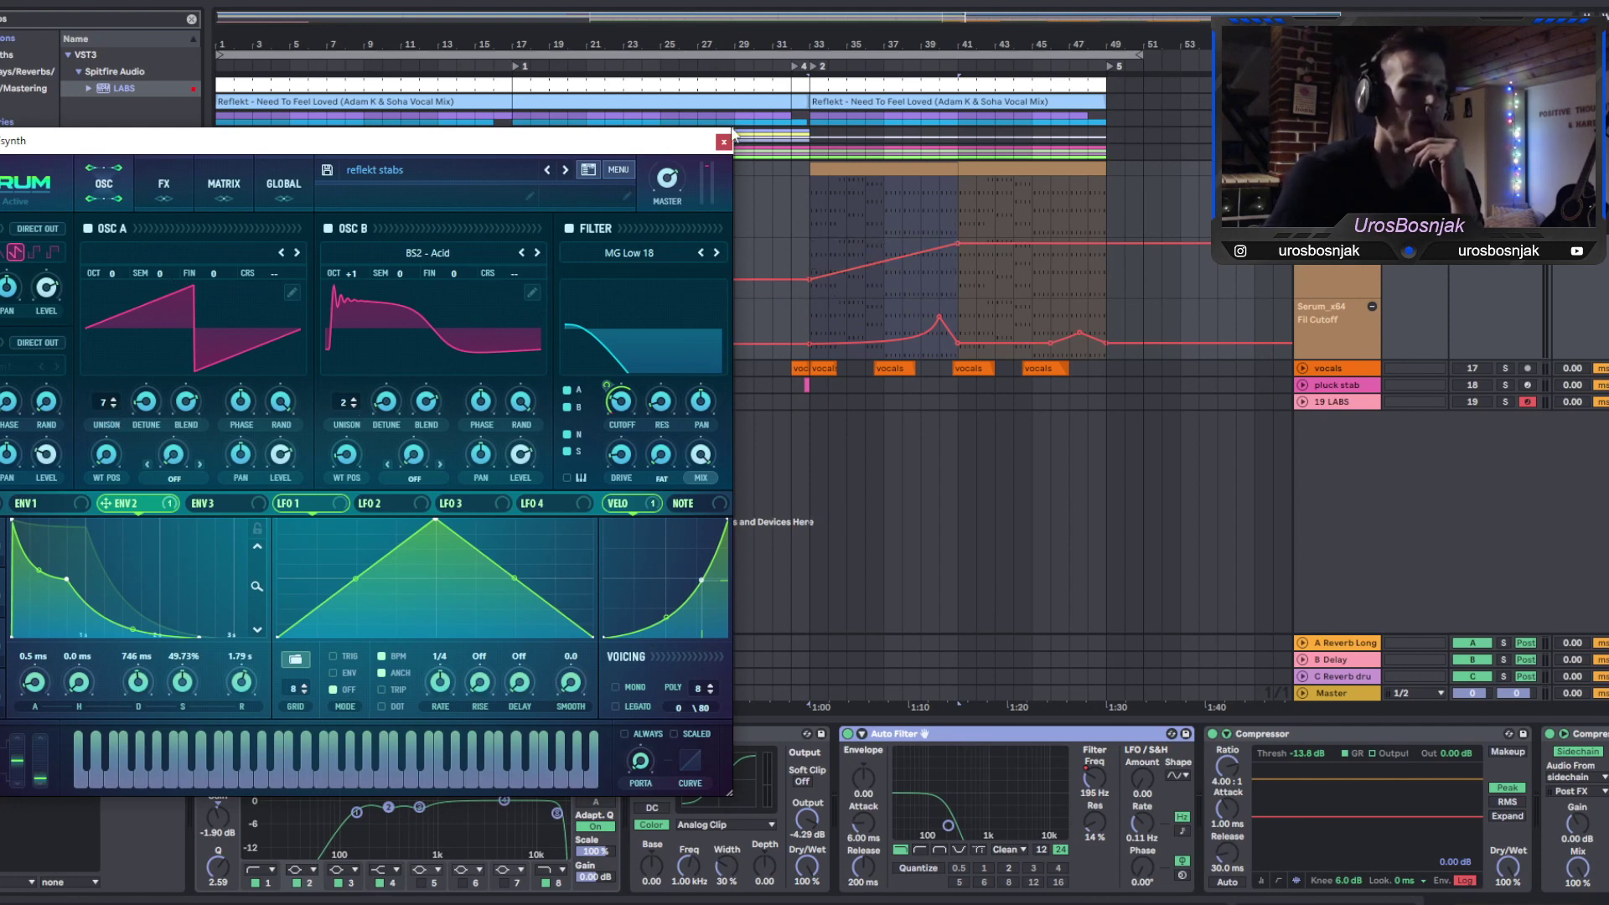
click(812, 73)
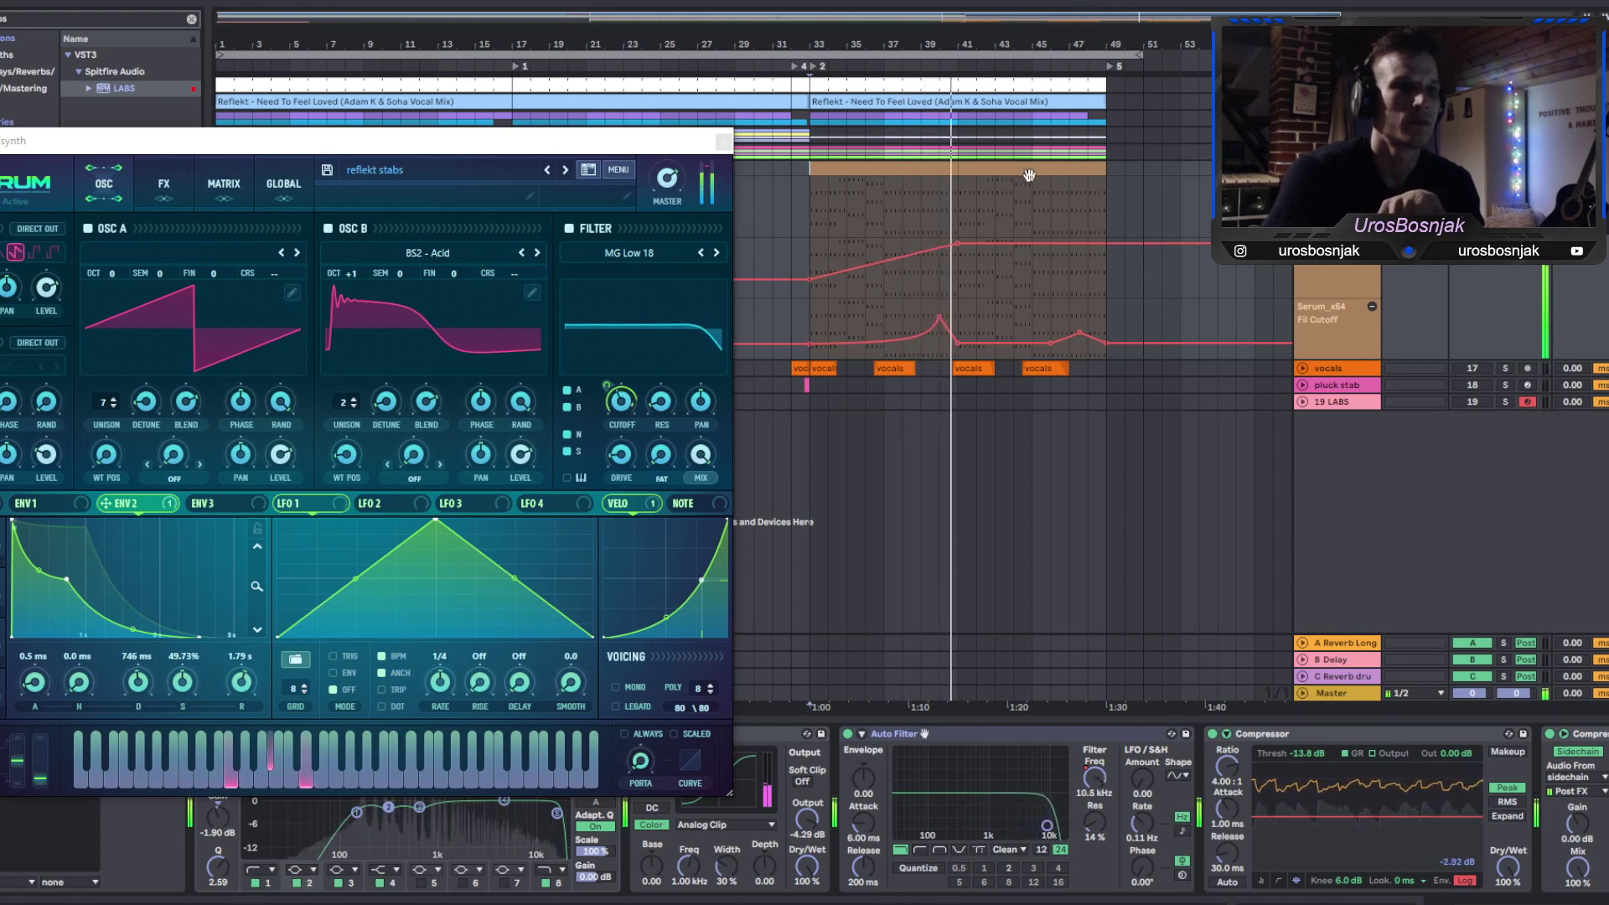
Close the Serum window, show the synth's effects from Saturator to the sidechained Compressor, and collapse the track's automation lanes.
click(723, 141)
click(702, 733)
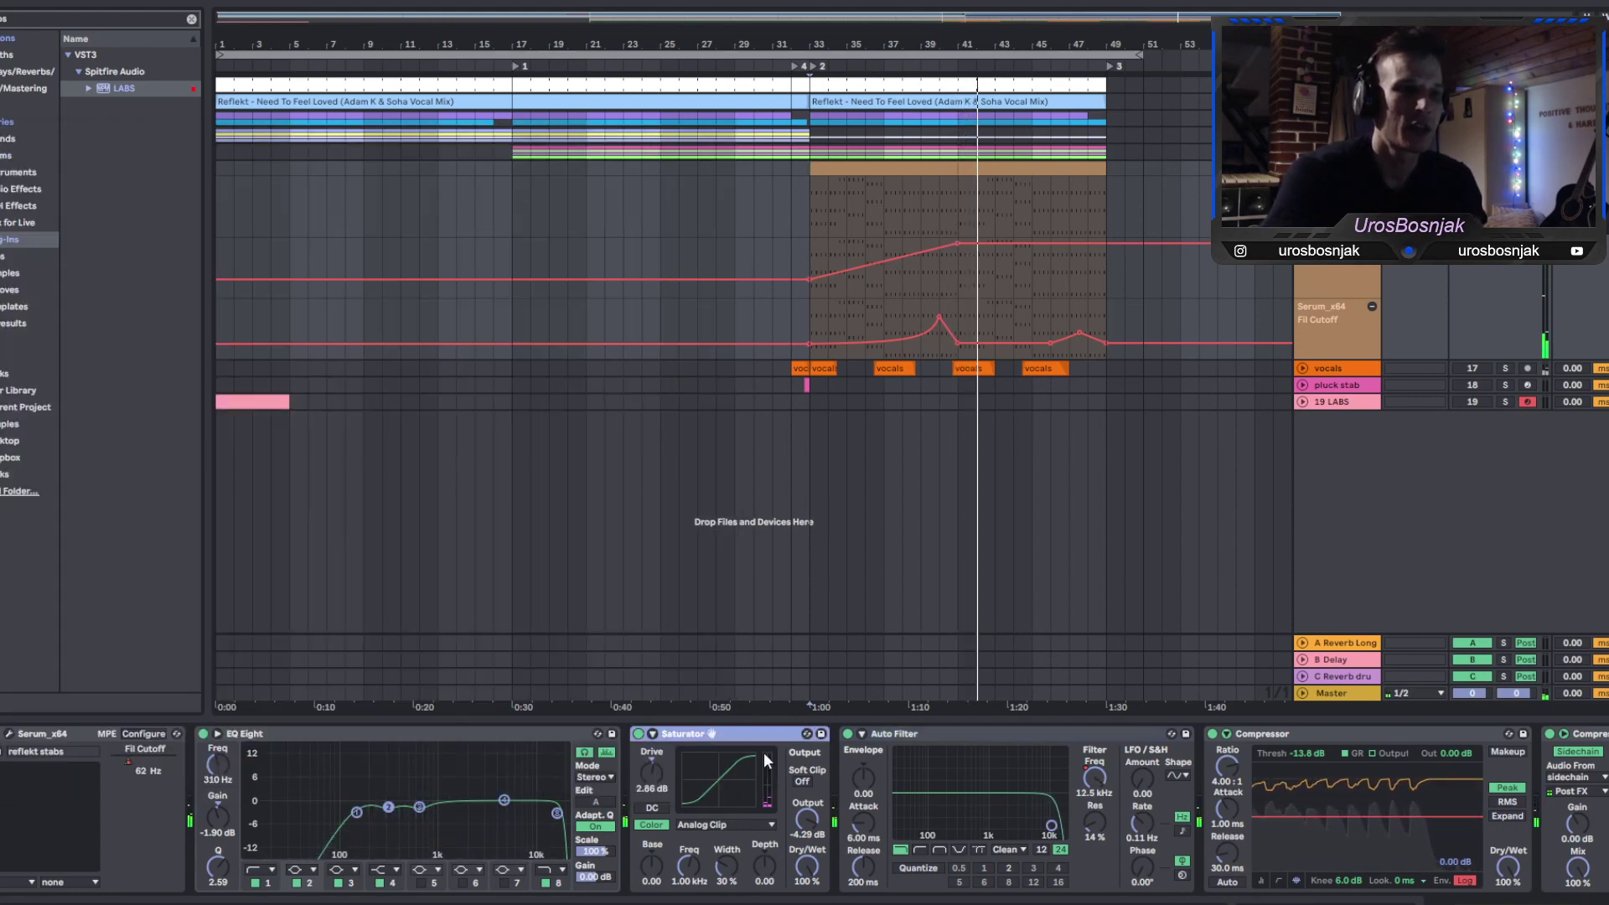
scroll(233, 733, right, 5)
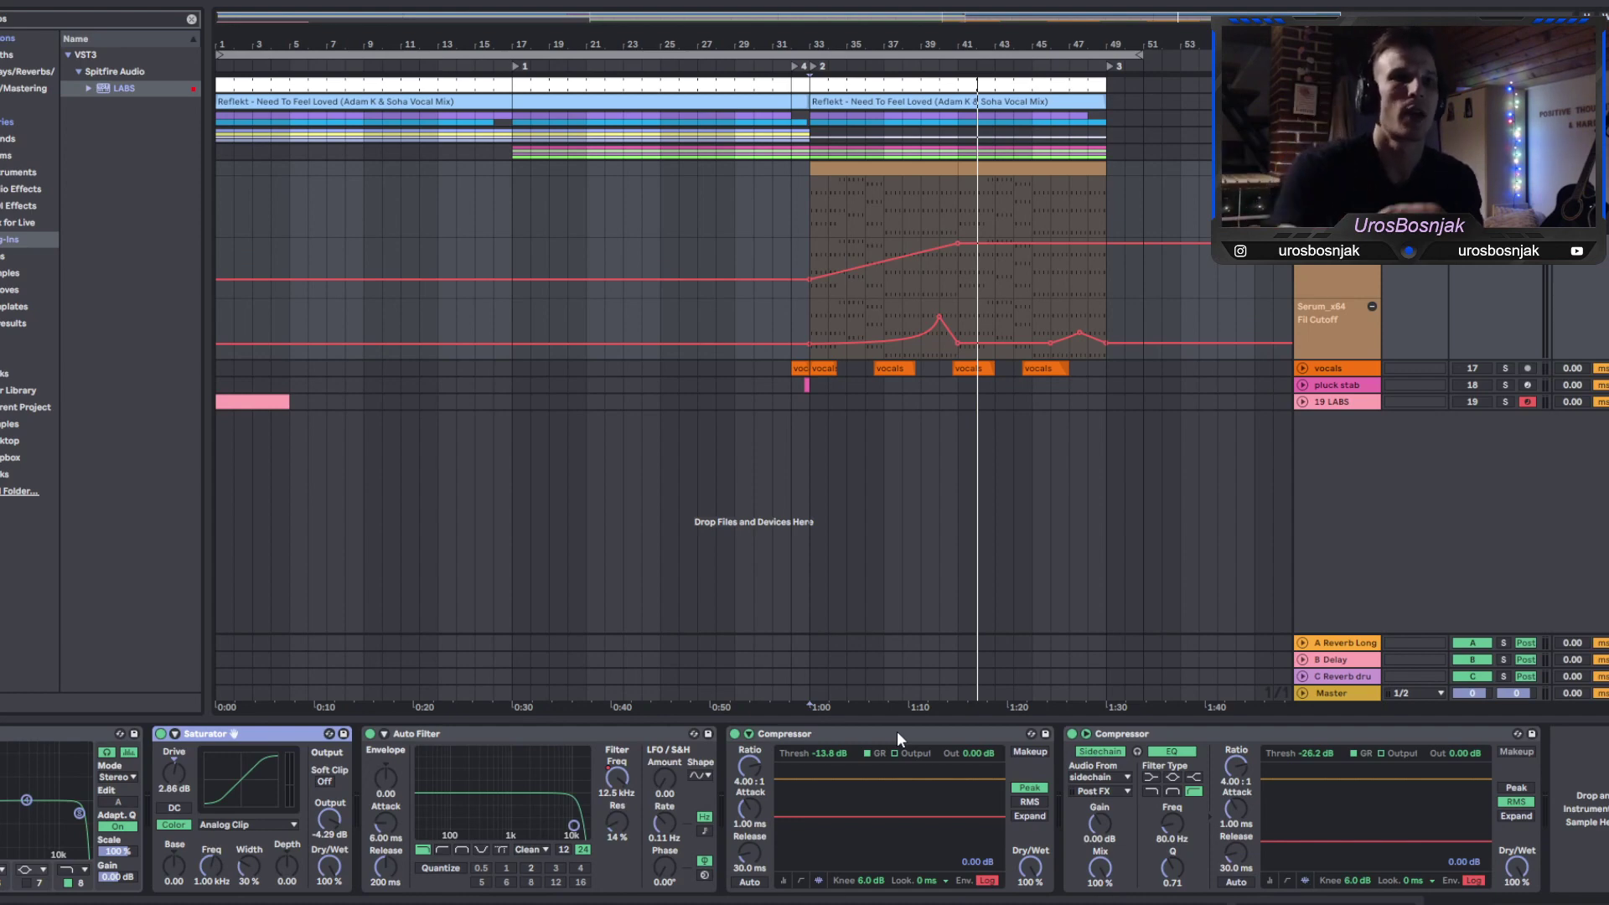
key(a)
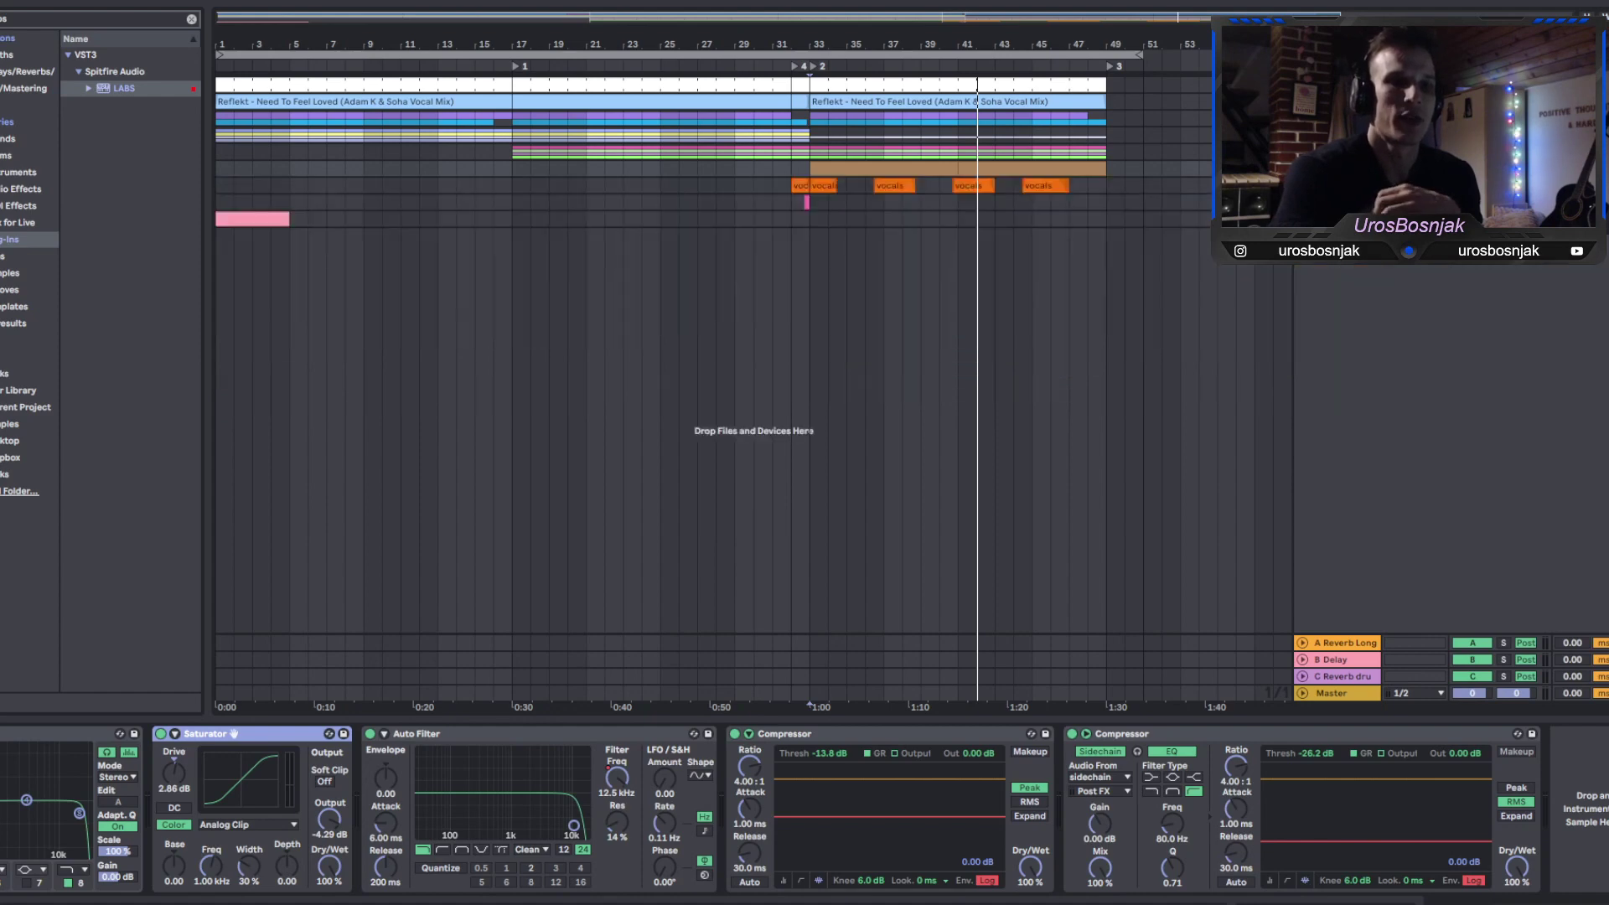
Show the vocals track's effects, play it from the clip near bar 37, and expand the track to view its waveforms before folding it.
click(833, 186)
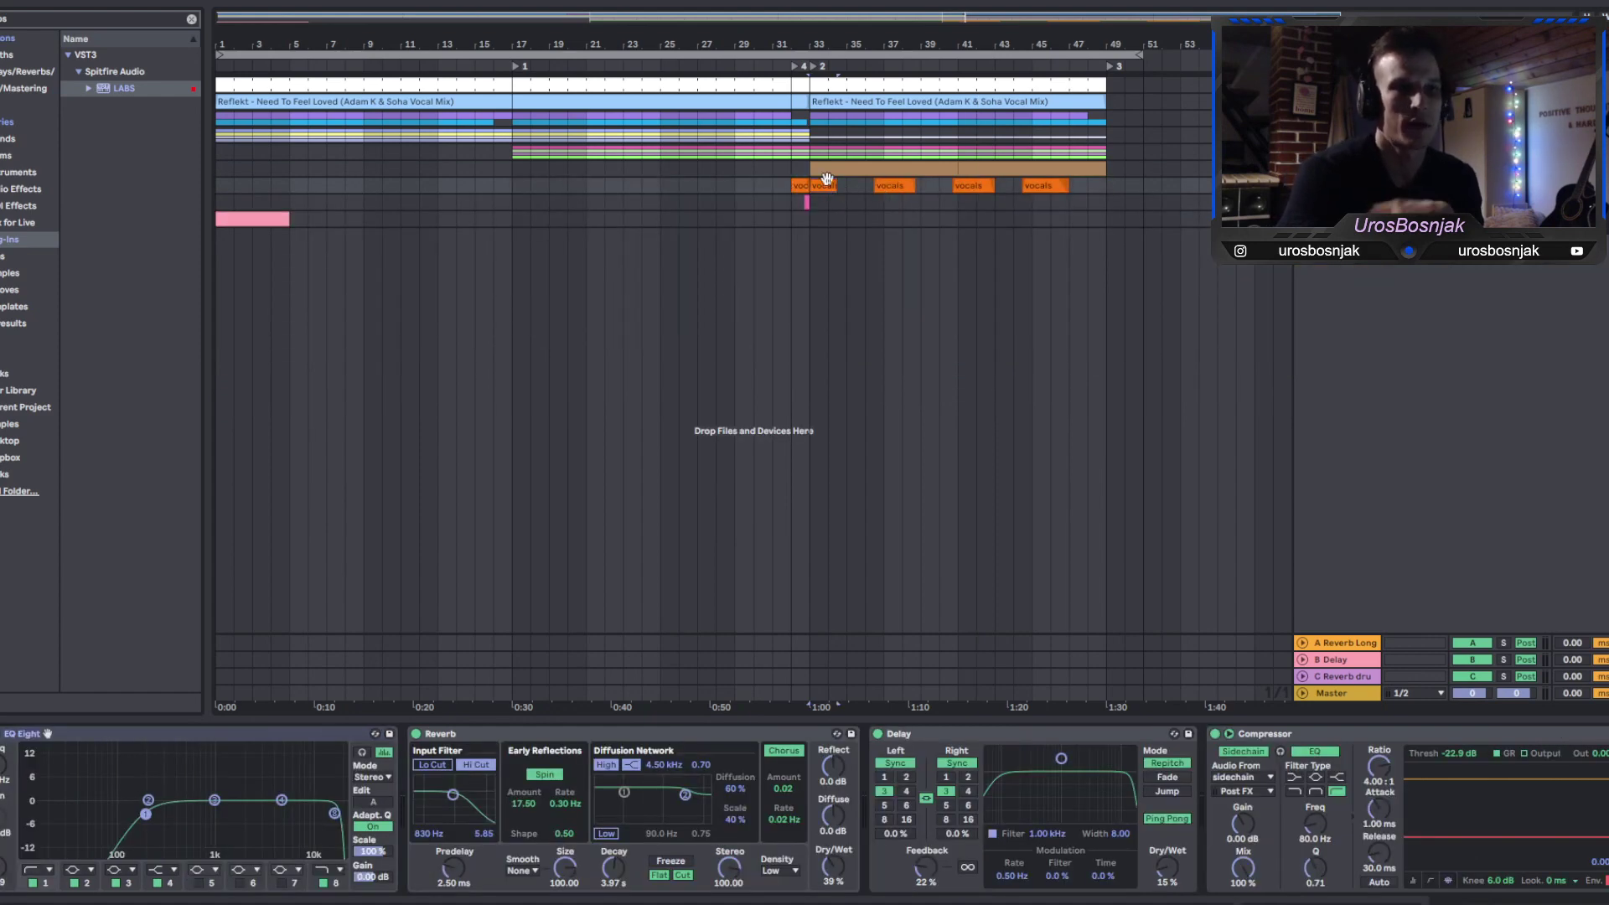
click(896, 183)
key(space)
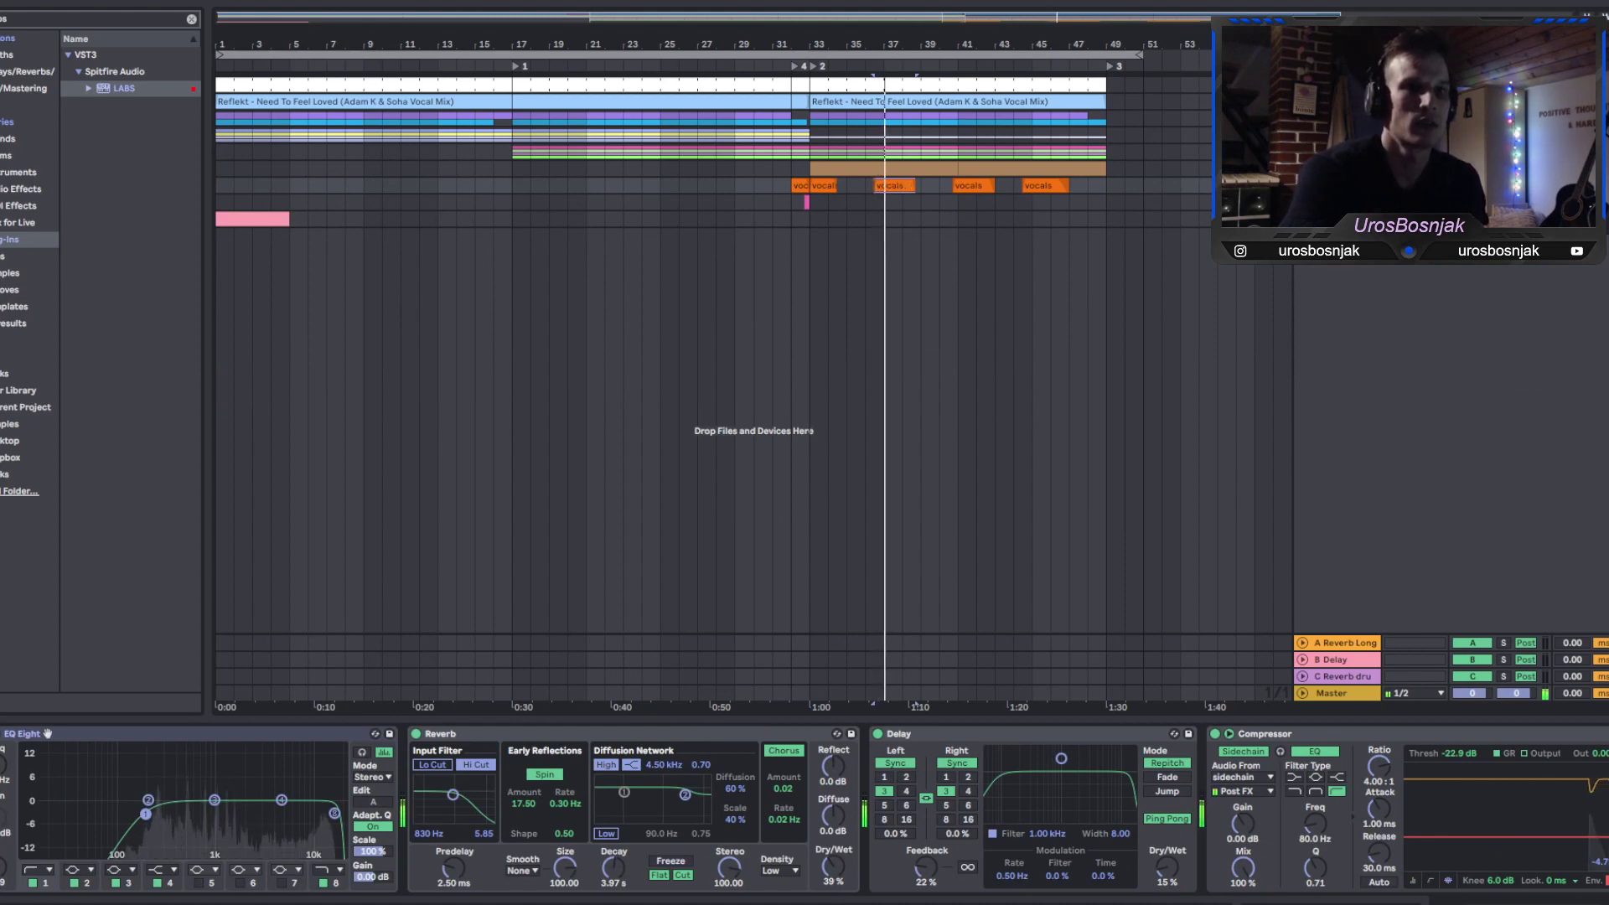
key(u)
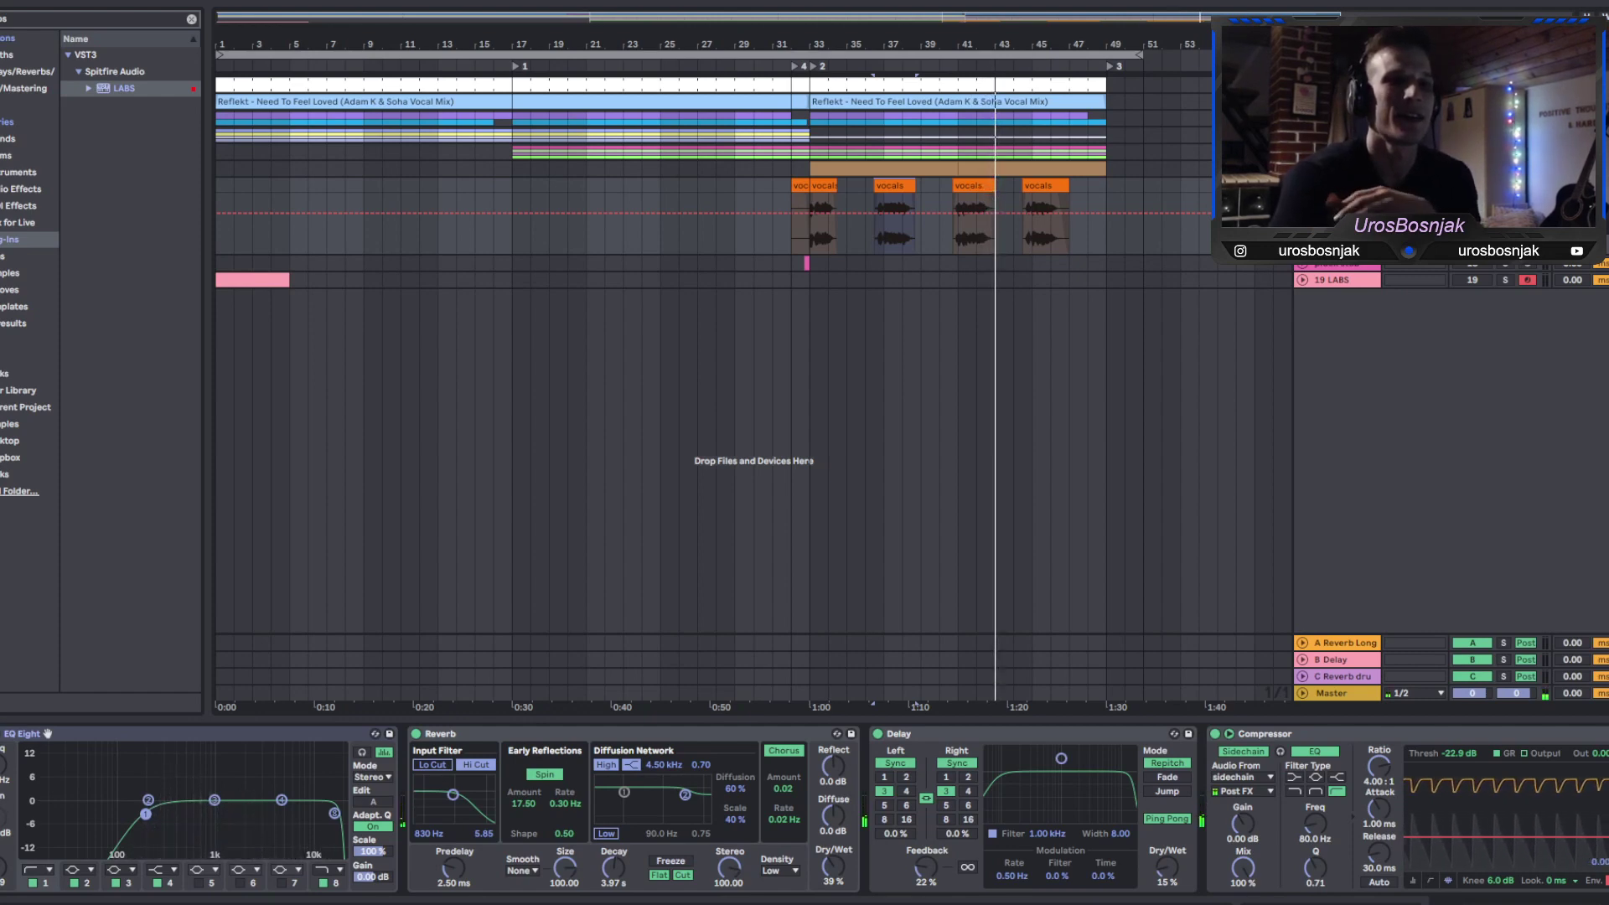
key(alt+u)
Show the pluck stab track's device chain with its Serum preset pluck baby shark cat, and play the stab just before bar 33.
click(807, 202)
key(space)
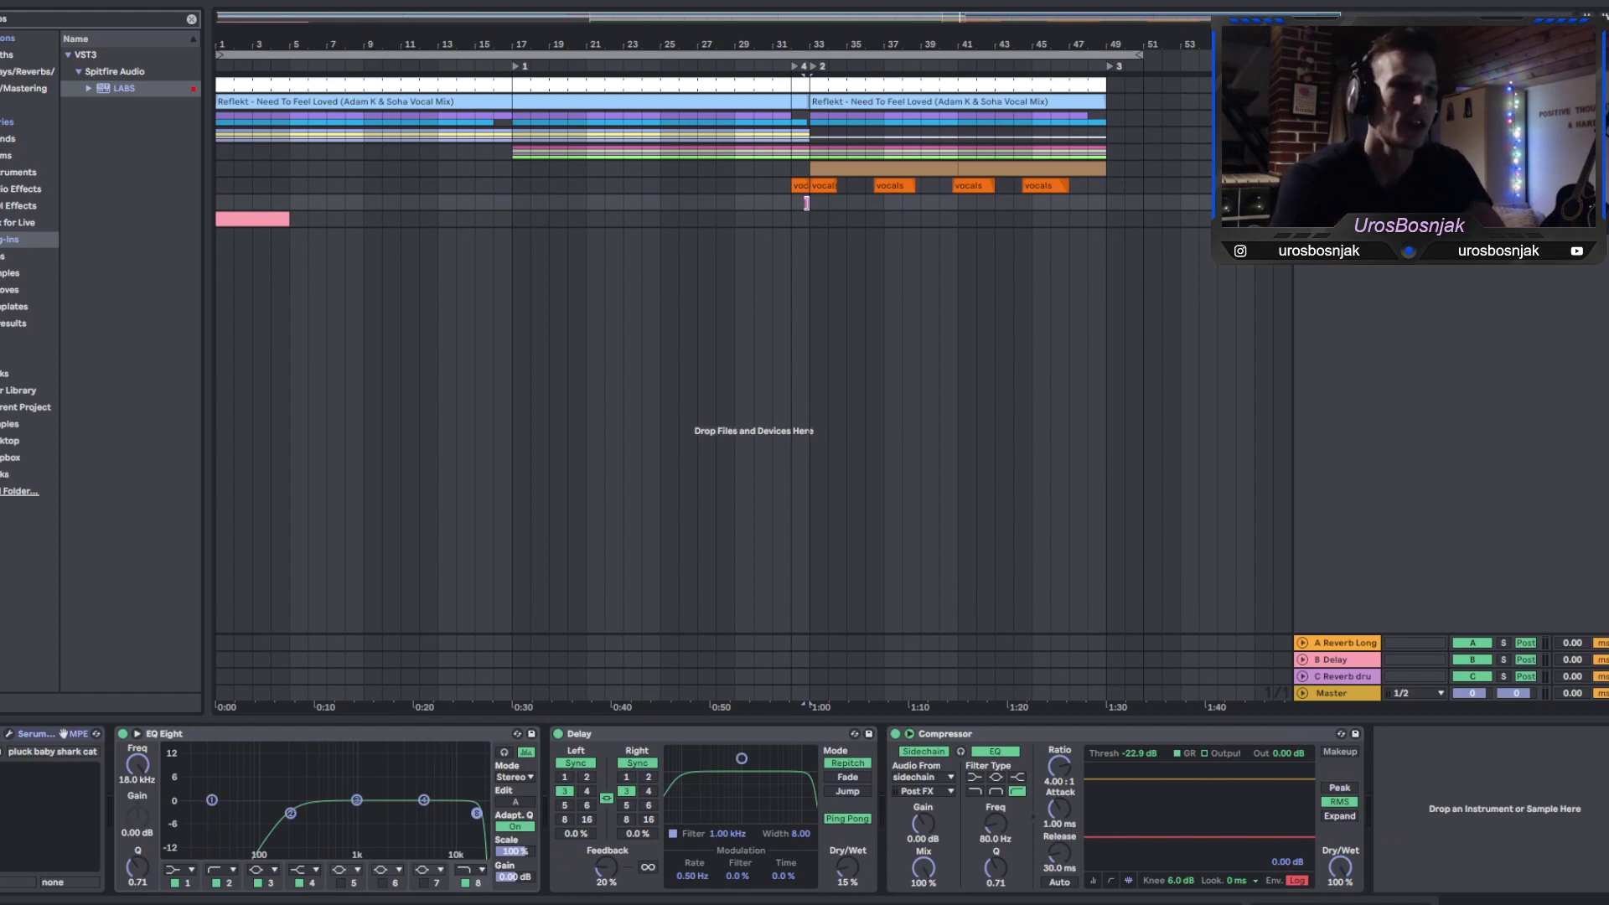
click(10, 734)
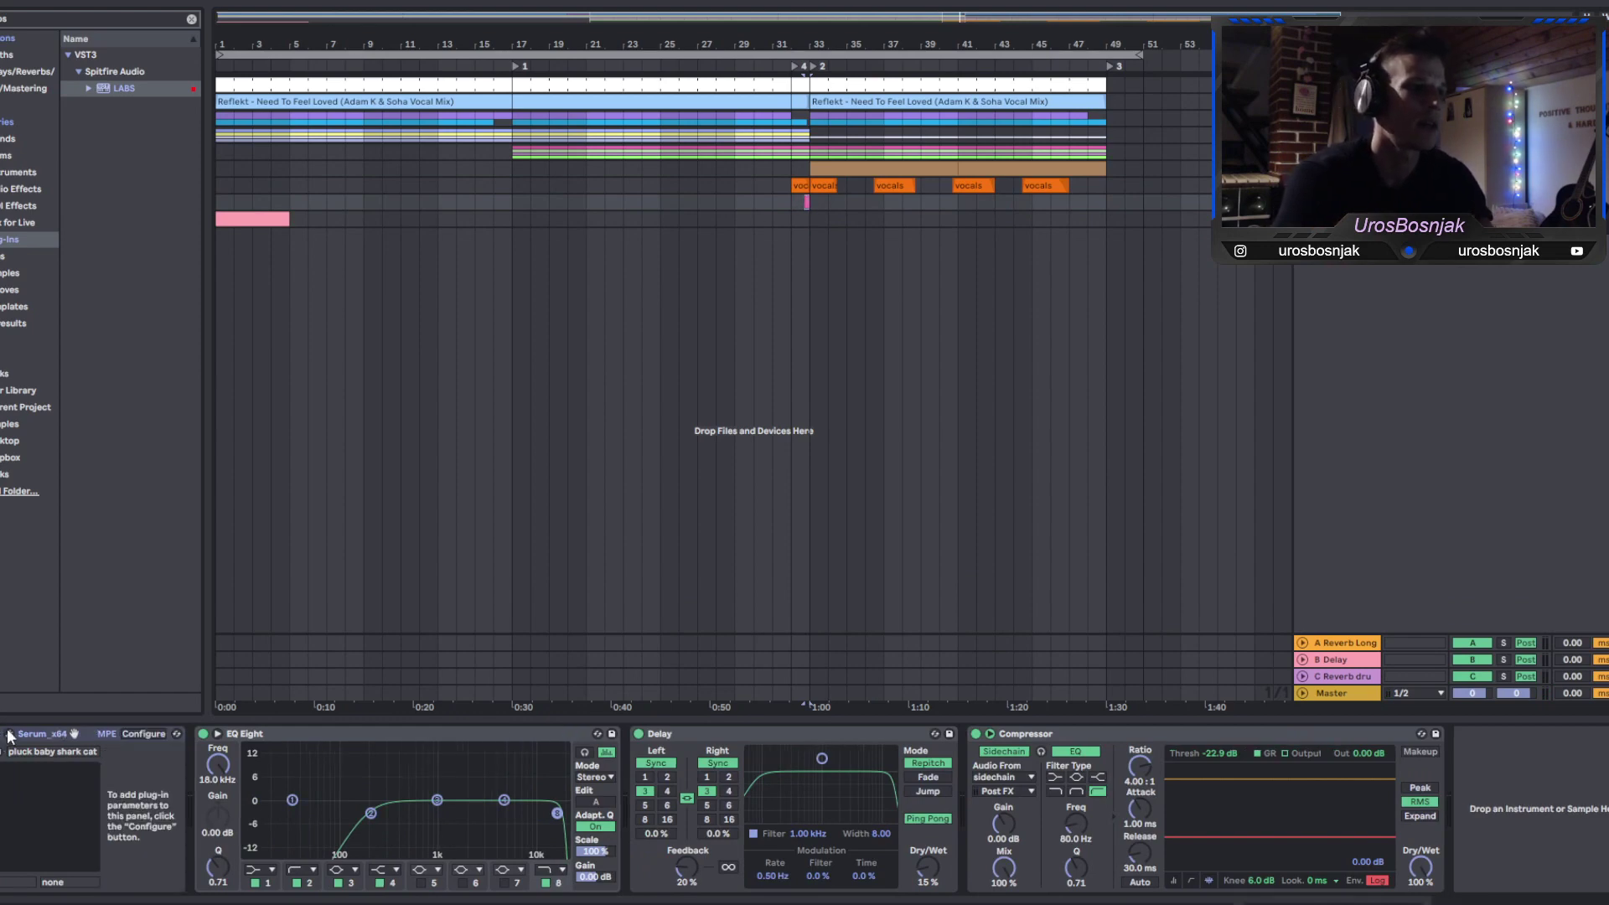
key(space)
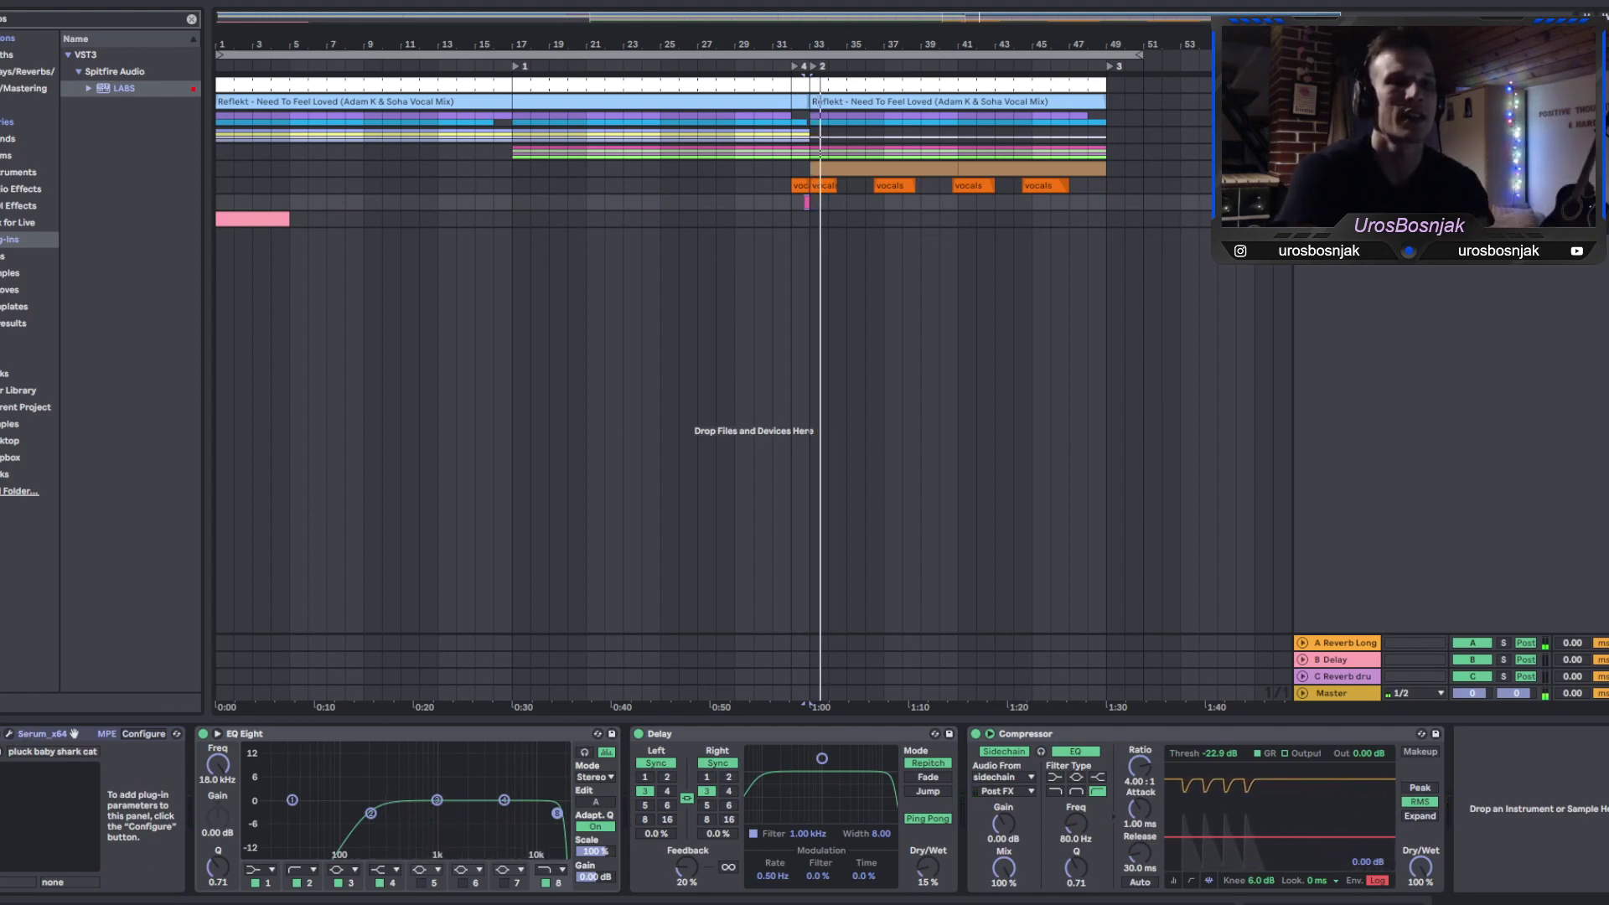
Delete the LABS track below the pluck stab and play the arrangement through to its end.
click(927, 220)
key(Delete)
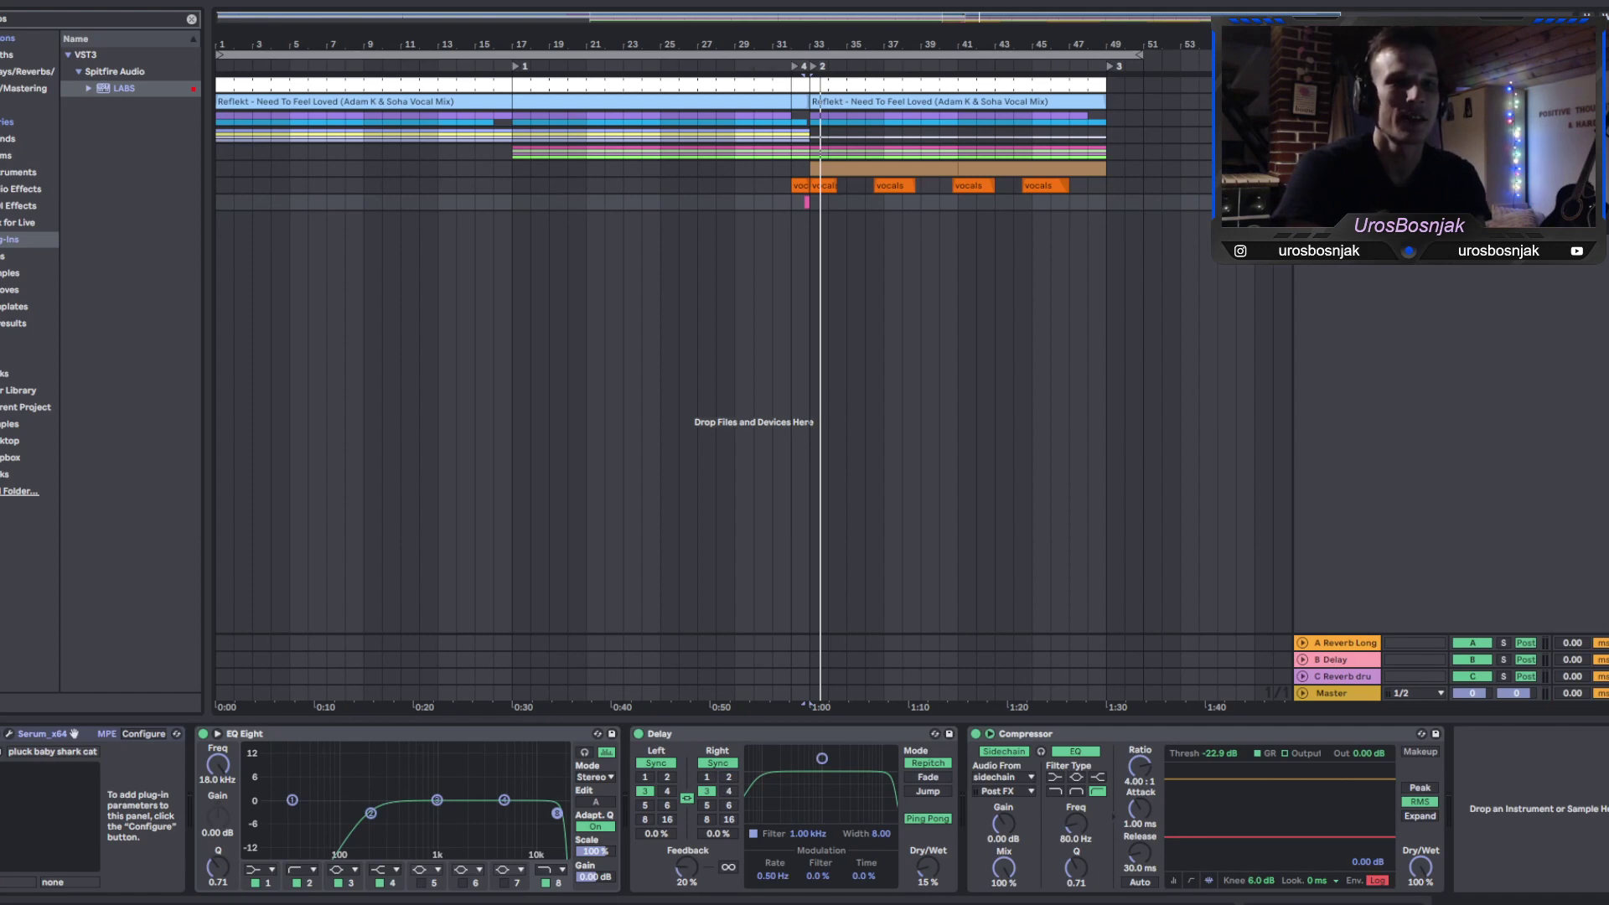
click(768, 83)
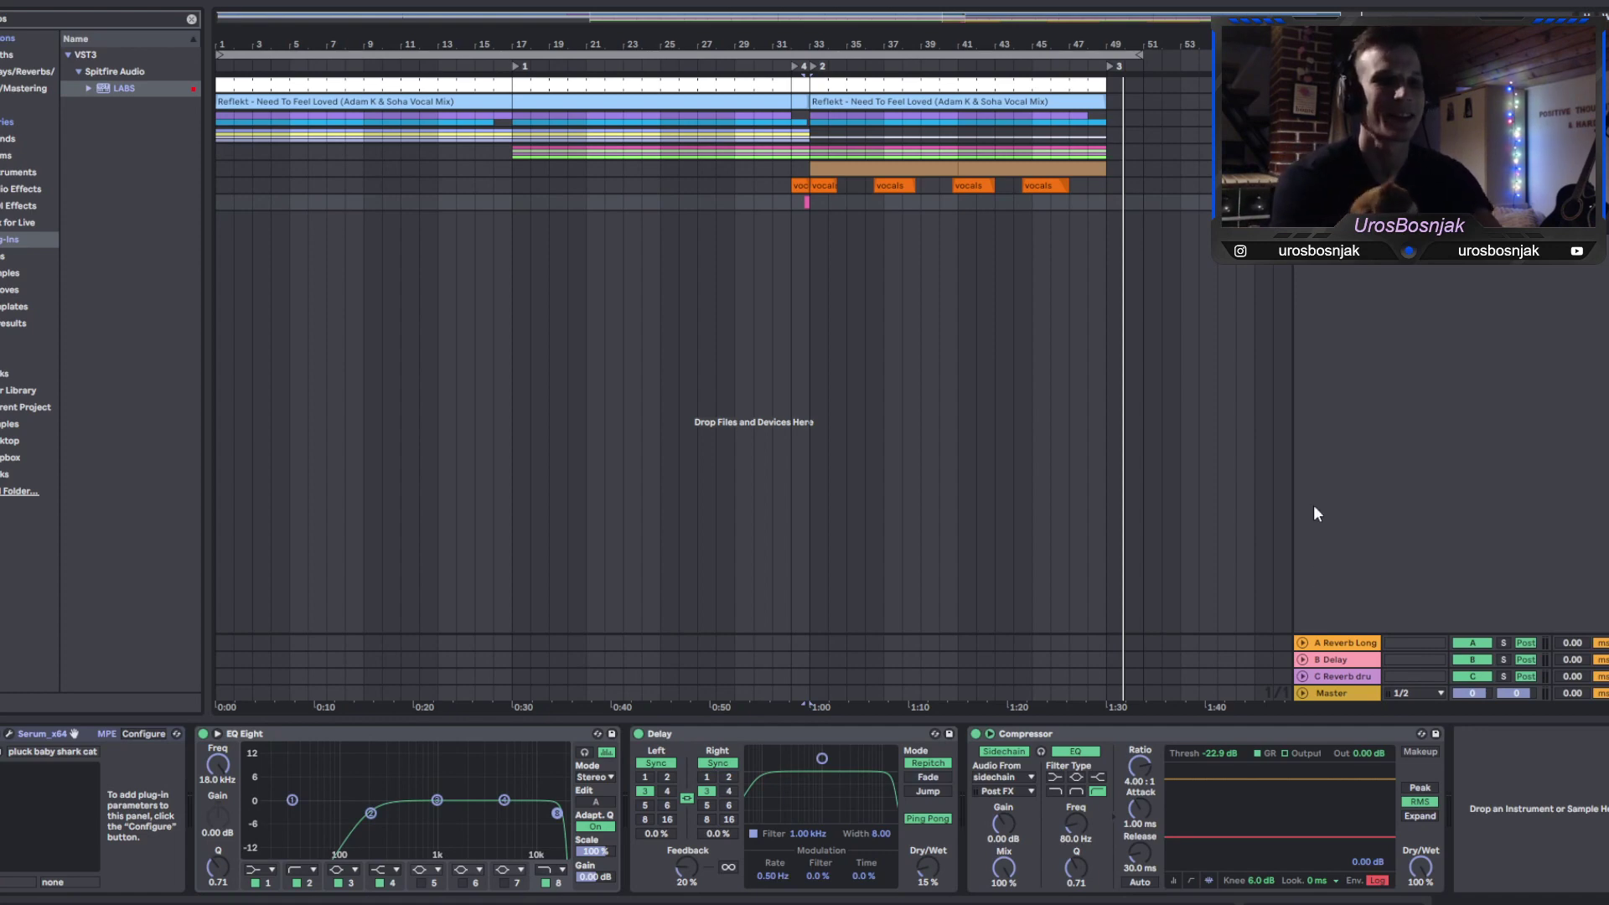
Show the Master track's device chain, and hide the device view to return to the arrangement overview.
click(1346, 694)
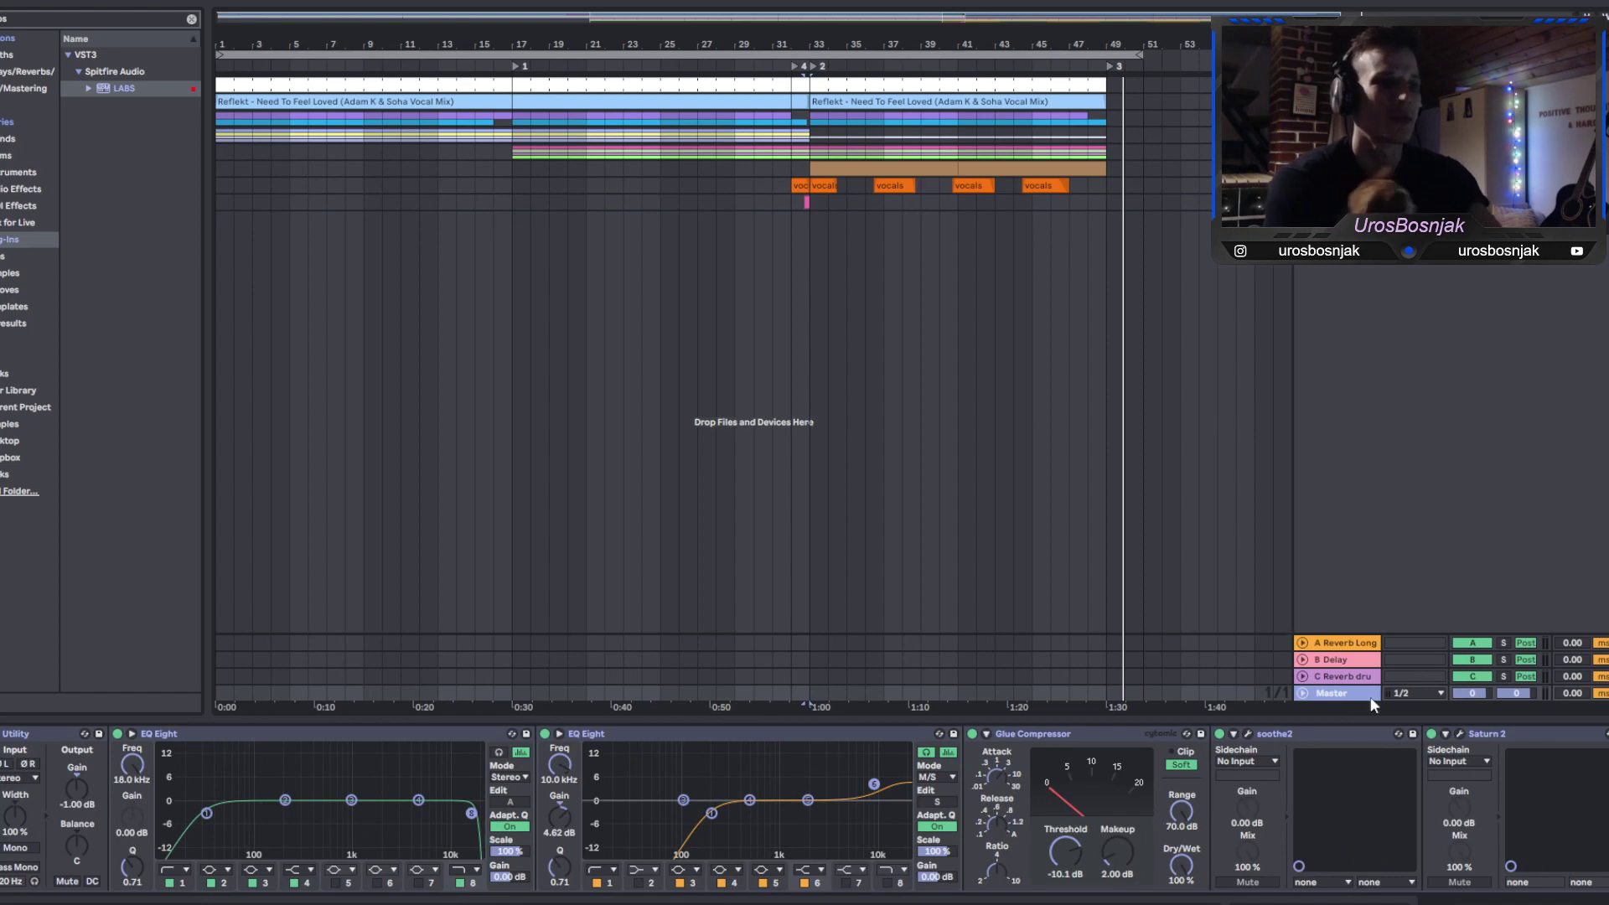
key(ctrl+alt+l)
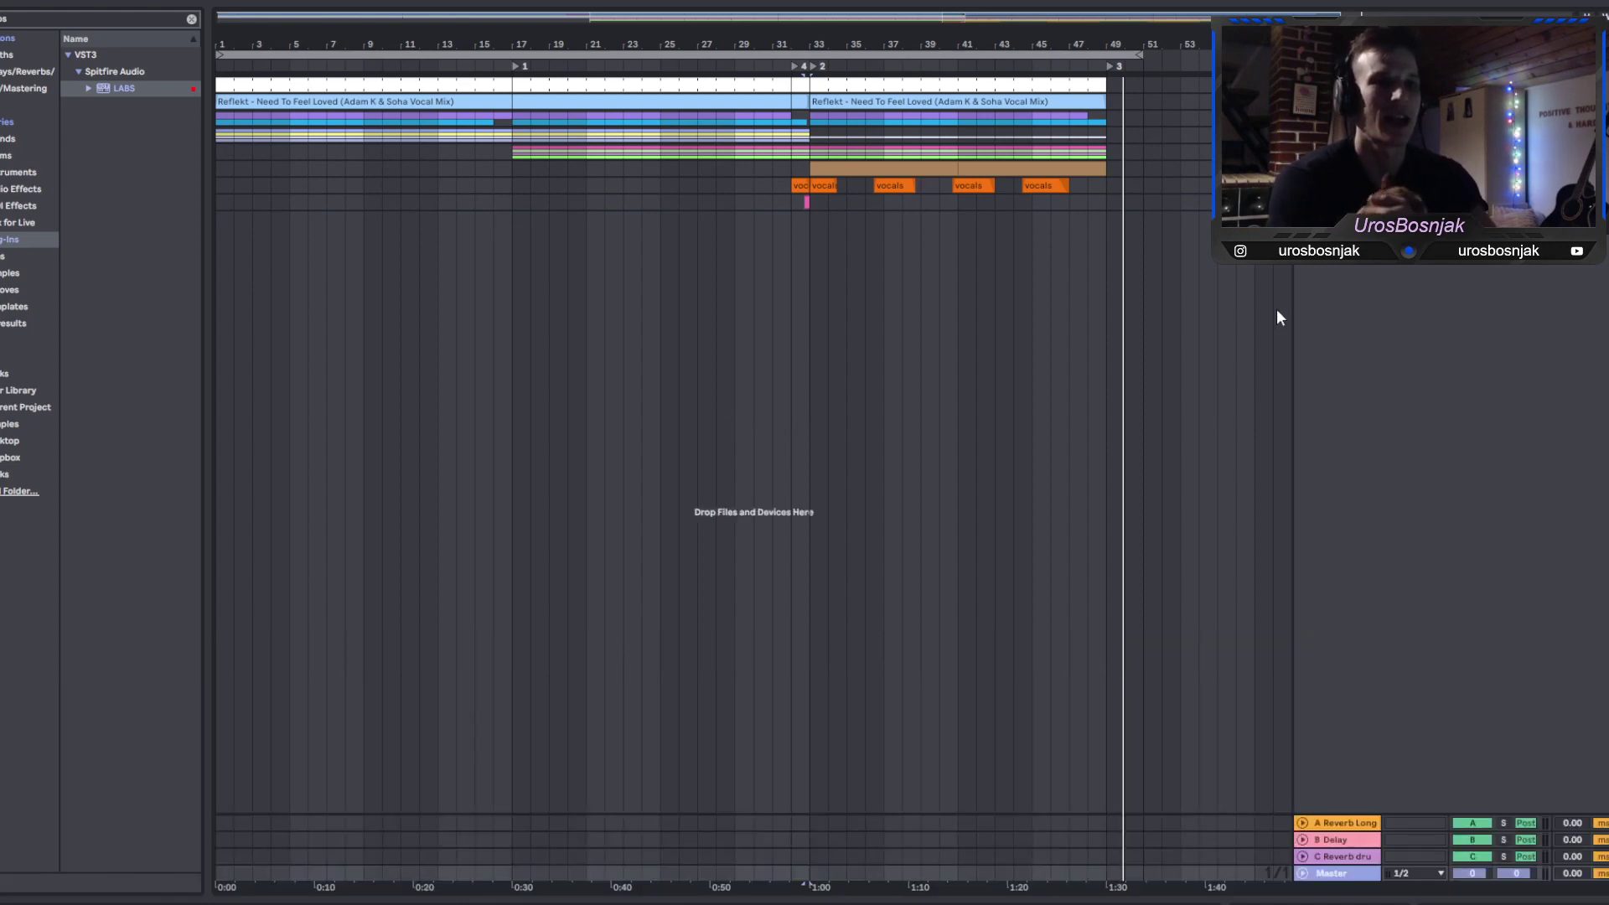
click(806, 201)
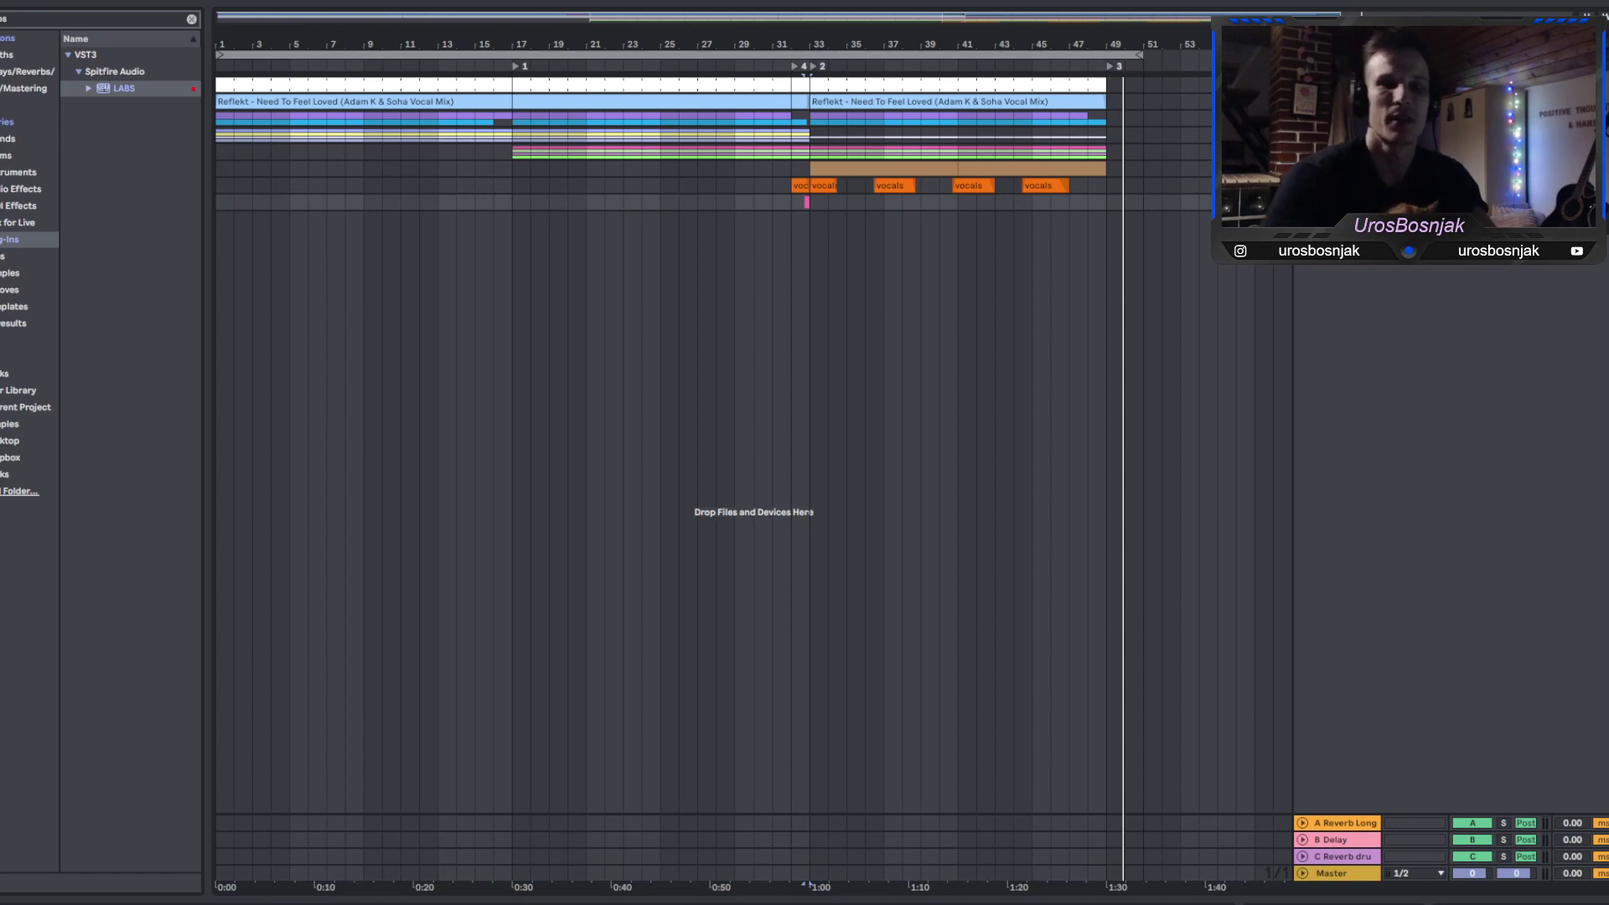